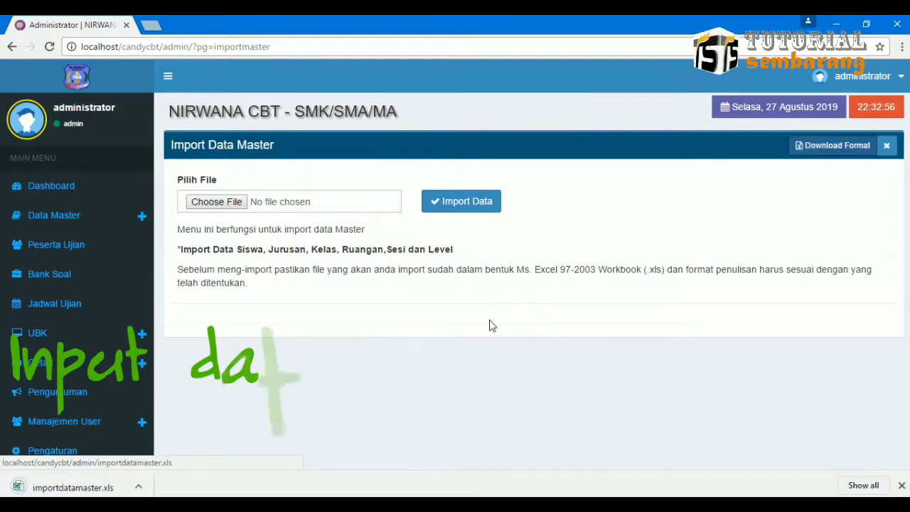
Open the downloaded importdatamaster.xls template from the browser's download bar.
left_click(139, 487)
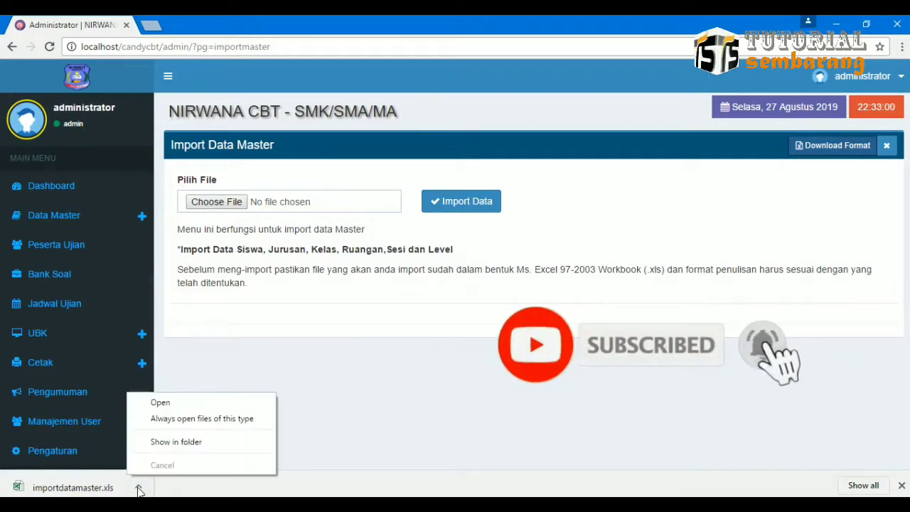
left_click(205, 405)
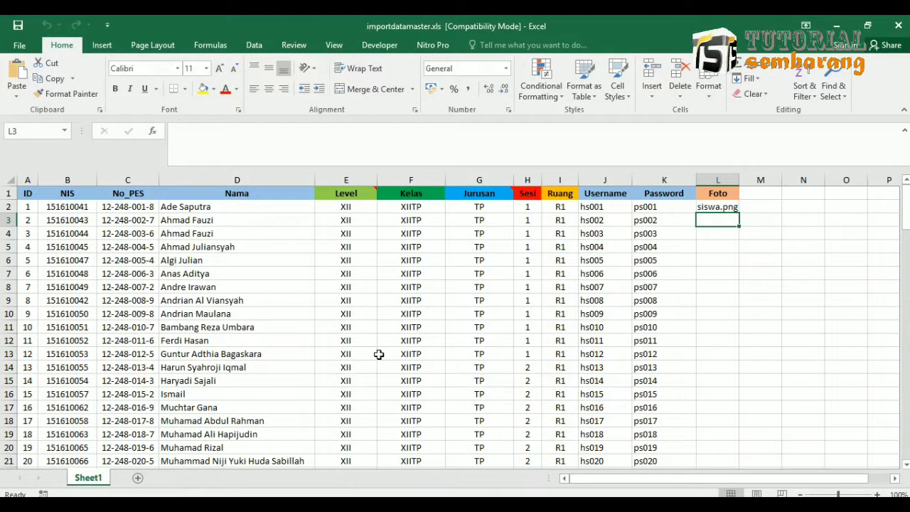
left_click(204, 206)
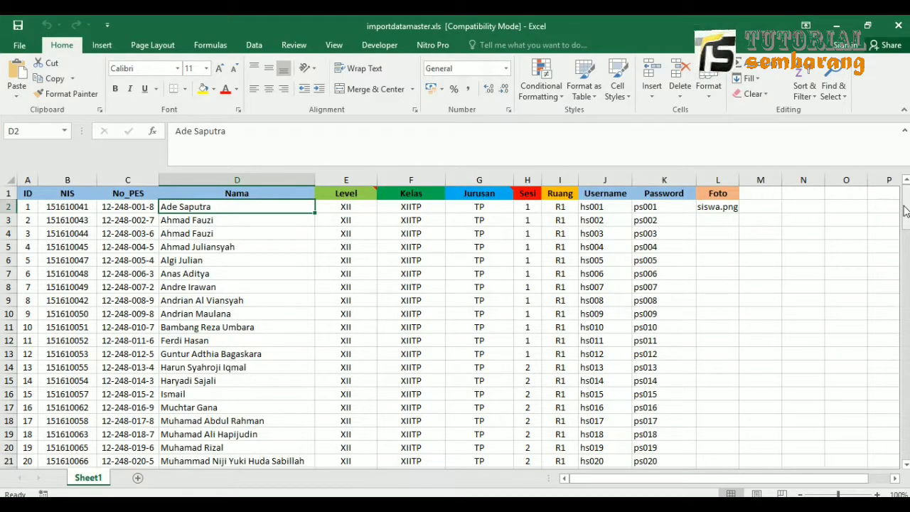
left_click_drag(904, 207, 900, 166)
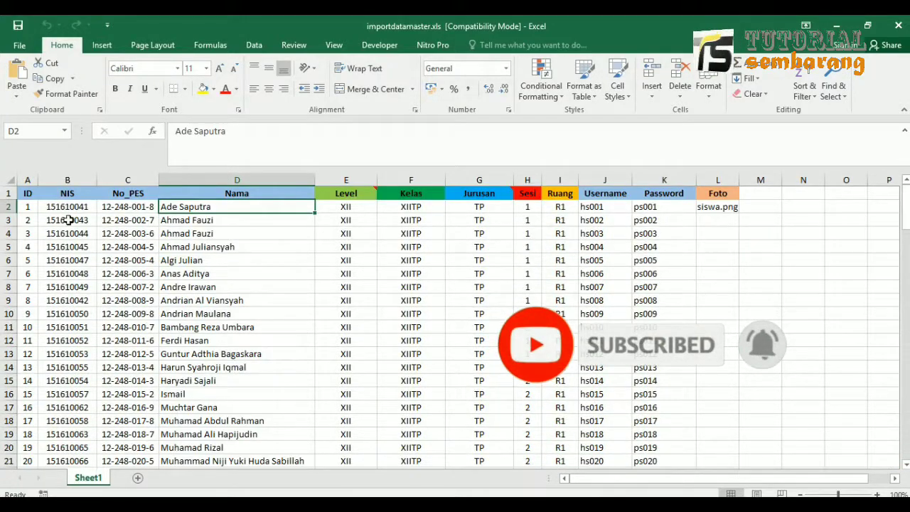
left_click(63, 196)
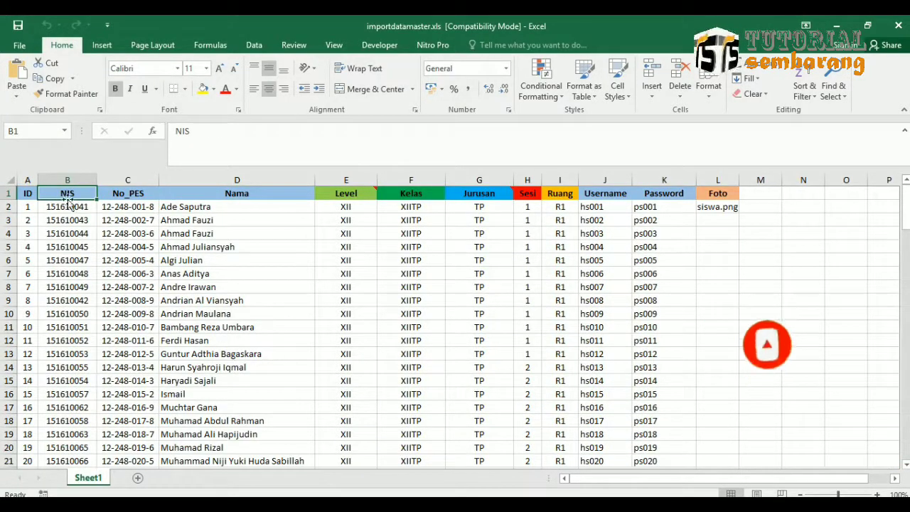
left_click(74, 208)
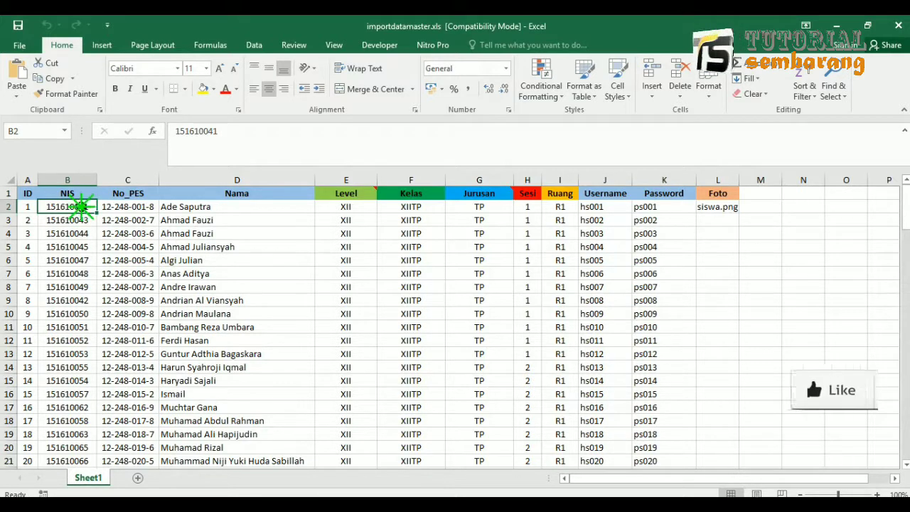
left_click(78, 194)
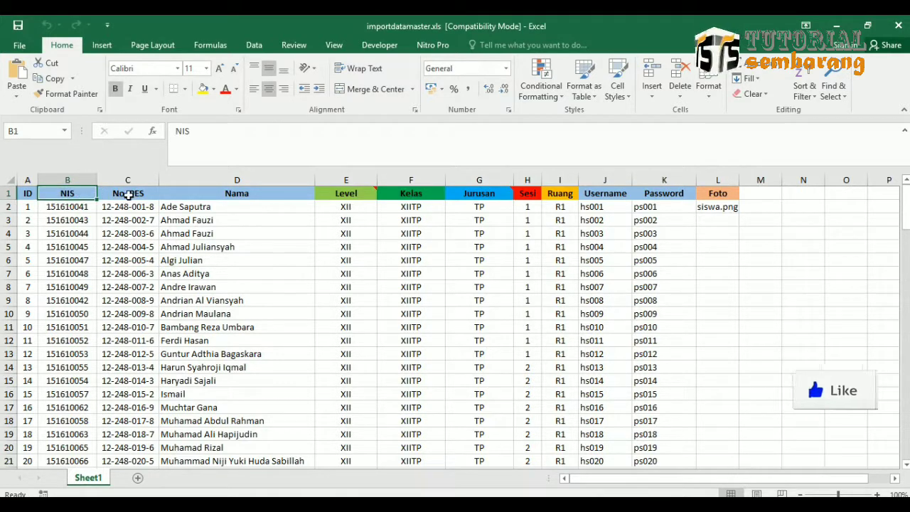
left_click(128, 194)
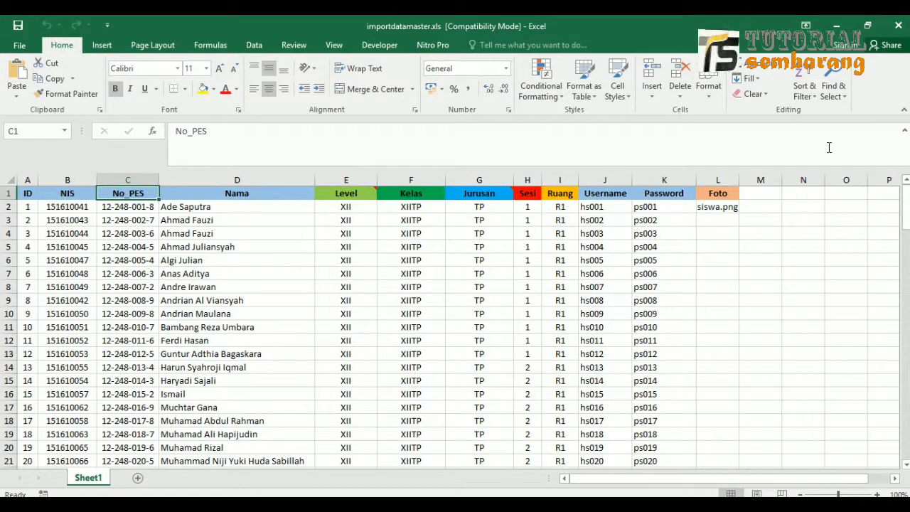
left_click(905, 132)
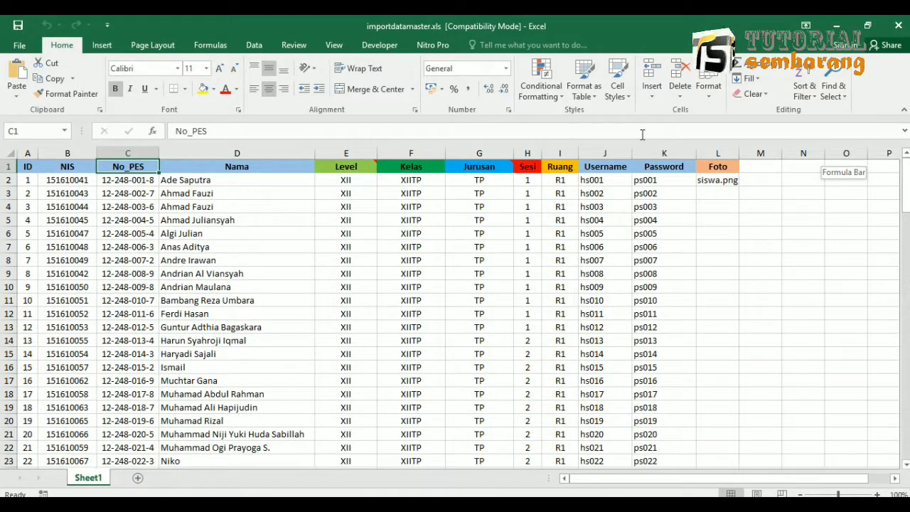
left_click(230, 170)
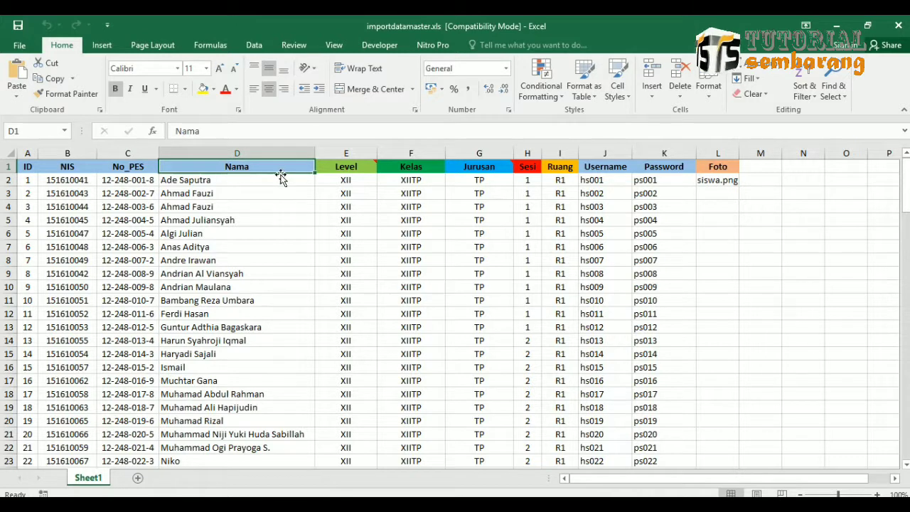
left_click(357, 168)
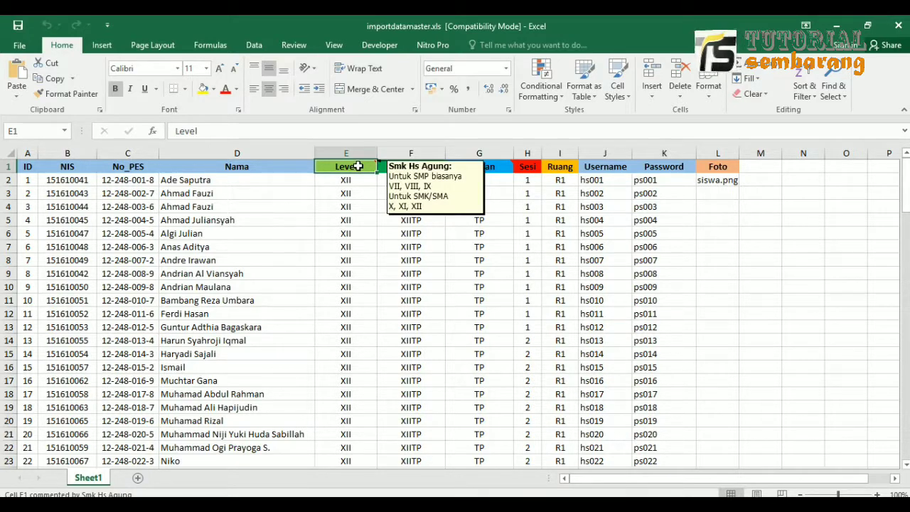
left_click(405, 168)
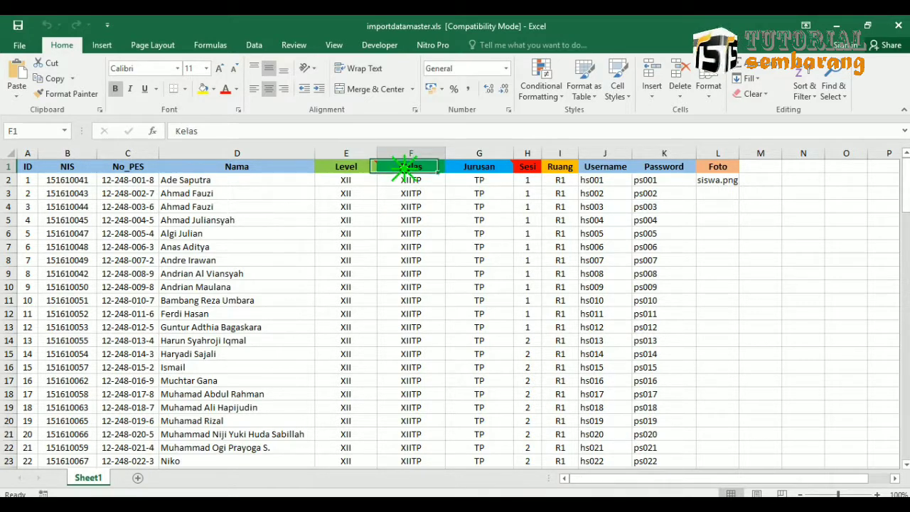
left_click_drag(411, 179, 412, 207)
left_click(411, 180)
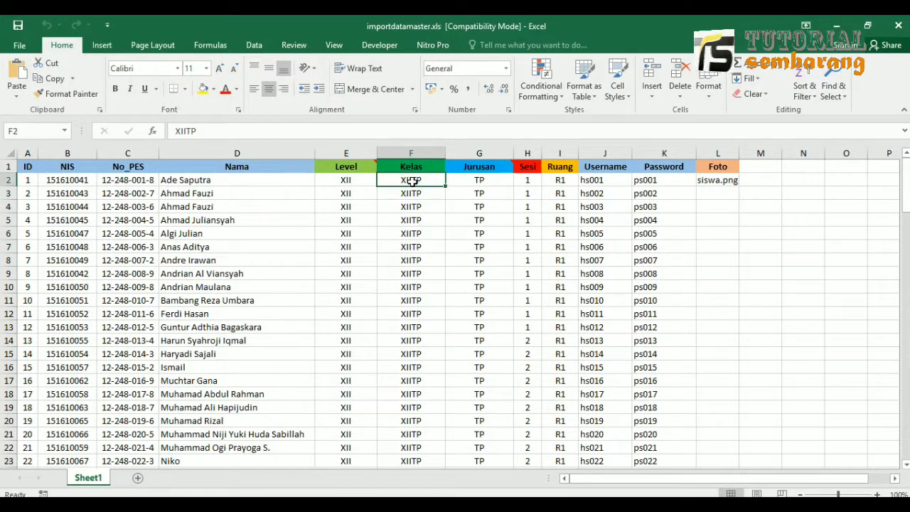
left_click(475, 166)
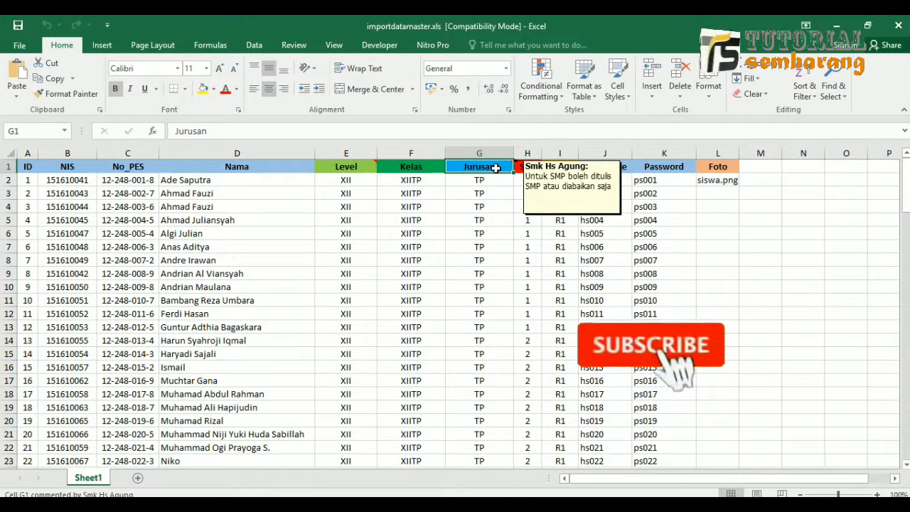
mouse_move(494, 180)
left_mouse_down()
mouse_move(490, 265)
mouse_move(489, 180)
left_mouse_up()
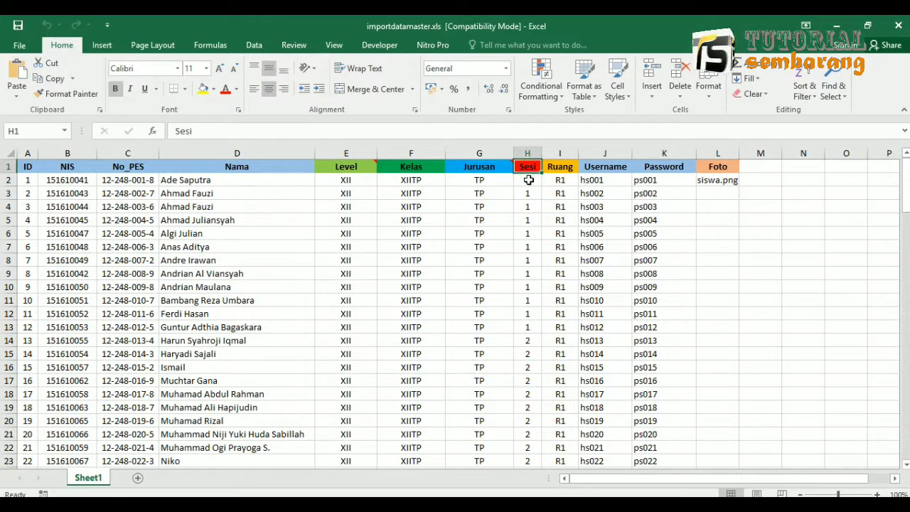
left_click_drag(527, 180, 527, 252)
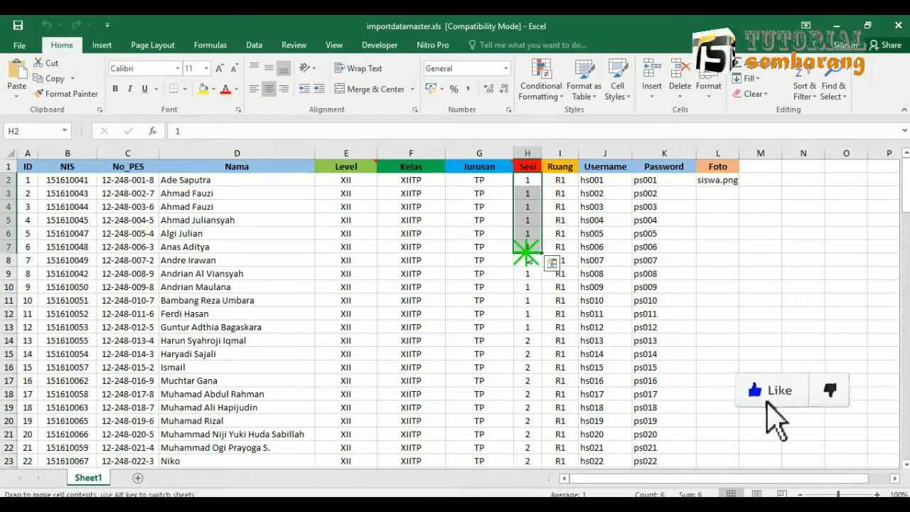
left_click(532, 180)
left_click(561, 168)
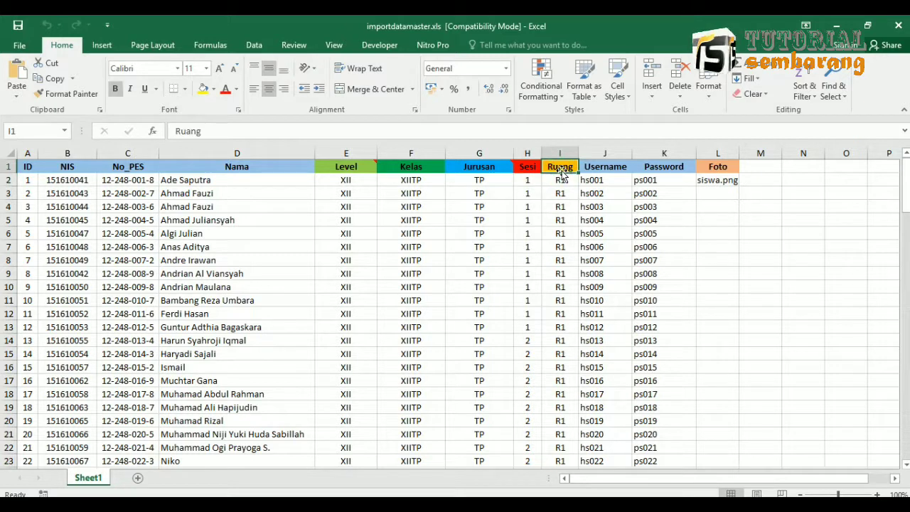
left_click_drag(561, 180, 661, 178)
left_click(599, 169)
left_click(658, 168)
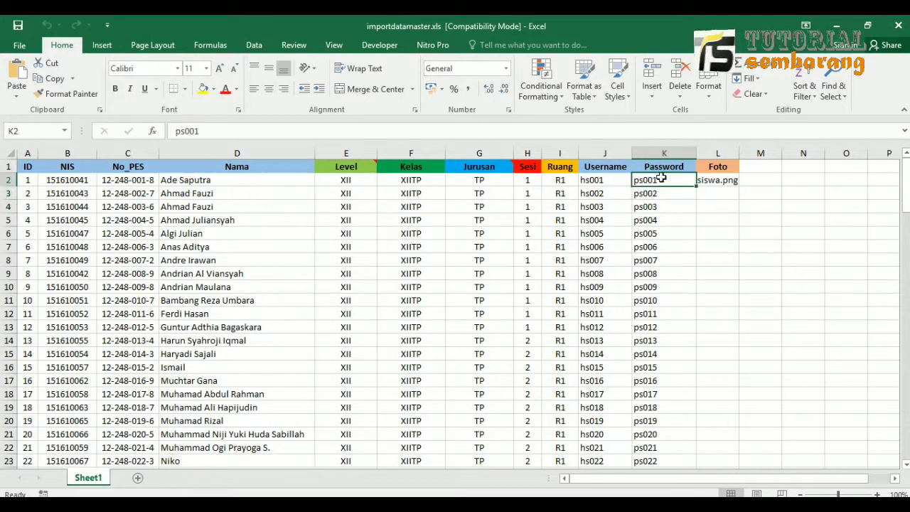
left_click(706, 182)
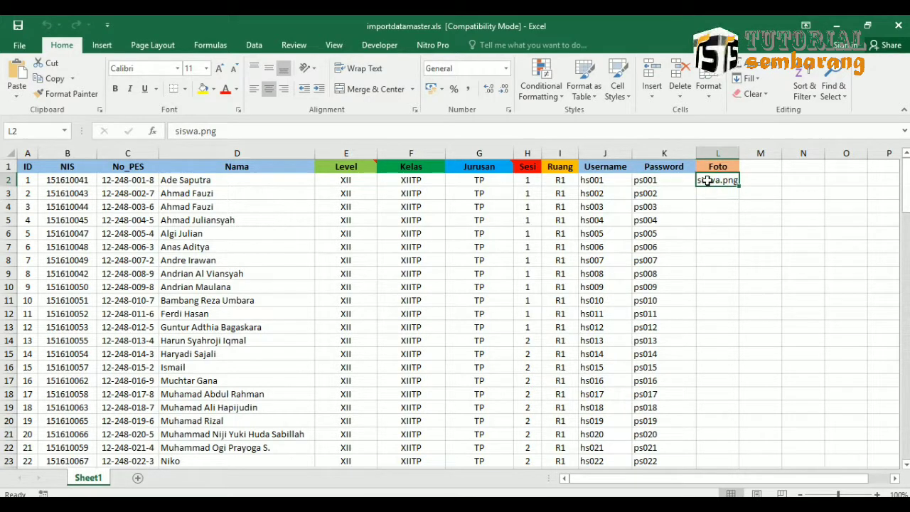
left_click(719, 167)
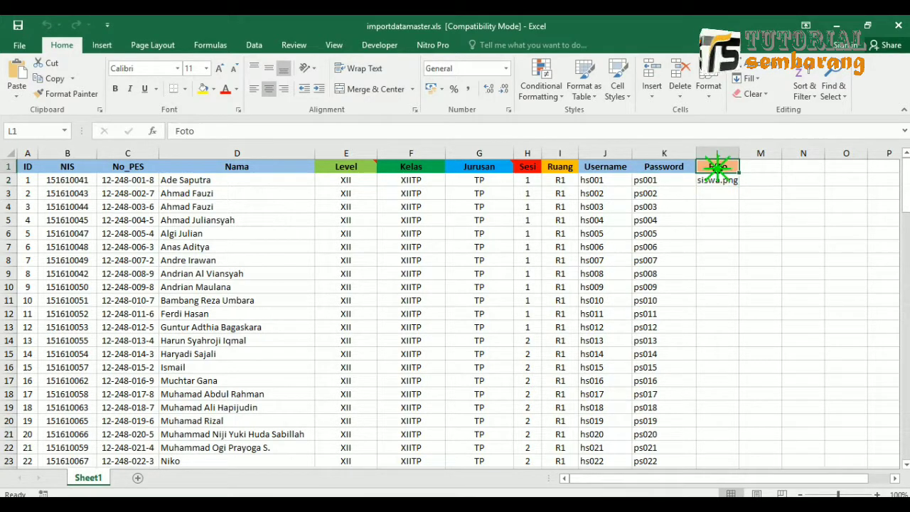
mouse_move(716, 186)
left_mouse_down()
mouse_move(719, 215)
mouse_move(722, 188)
left_mouse_up()
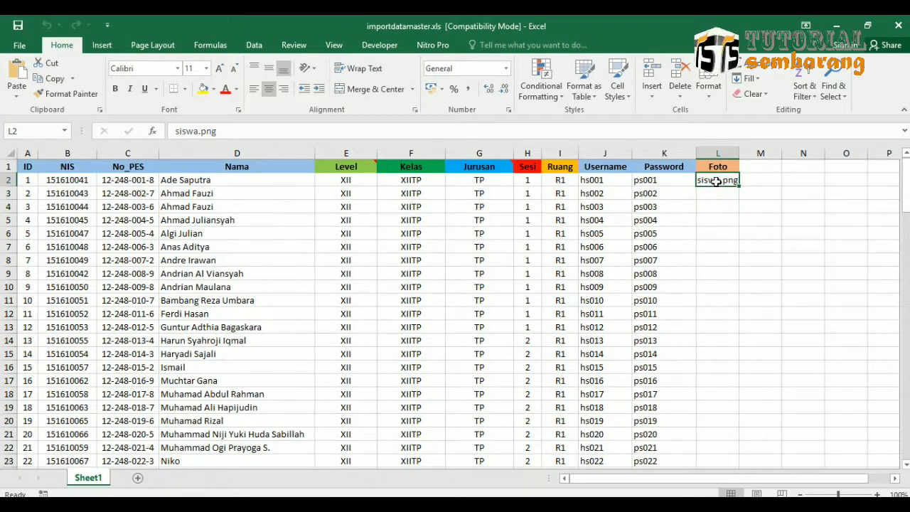
left_click(206, 181)
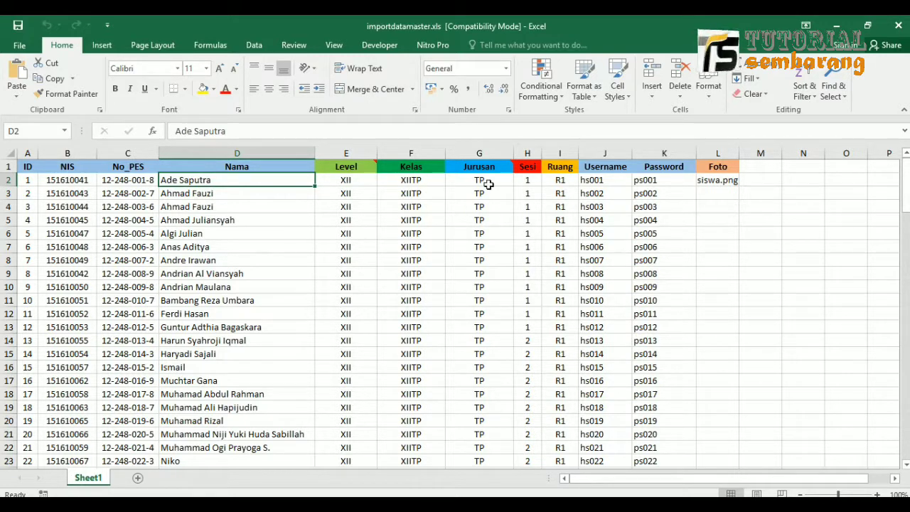
Give the first ten students class XIIMIA and major MIA in F2:G11.
left_click(414, 180)
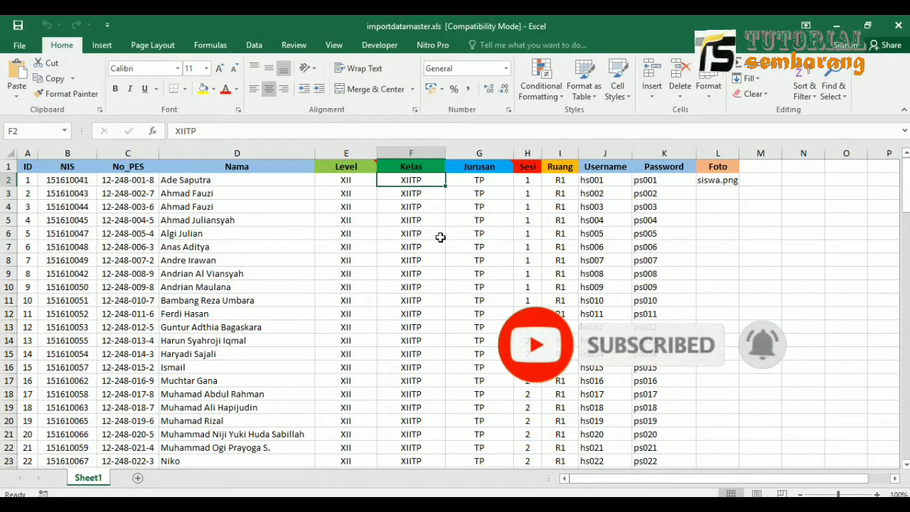
type("XII")
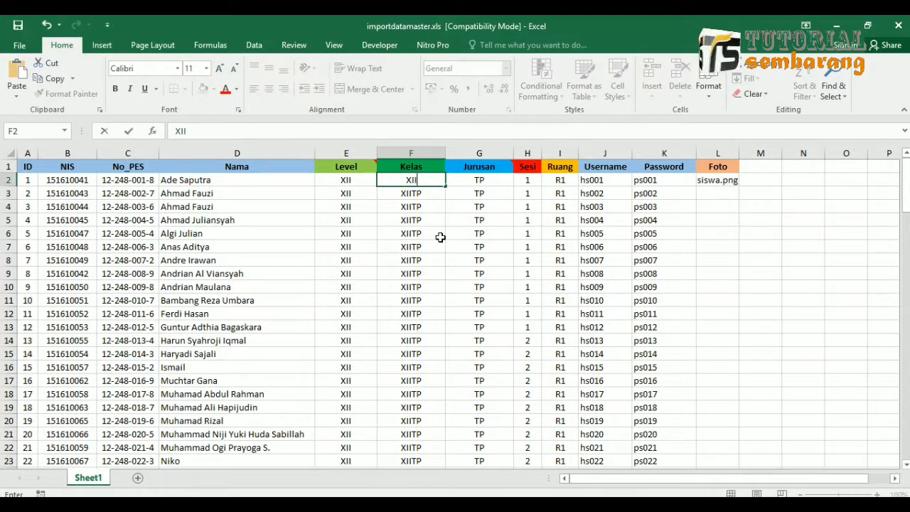
type("MIA")
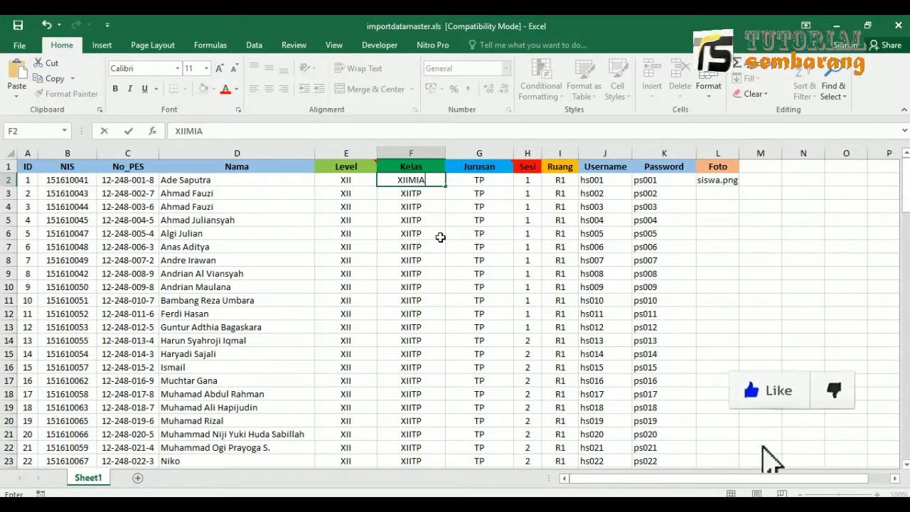
key("Tab")
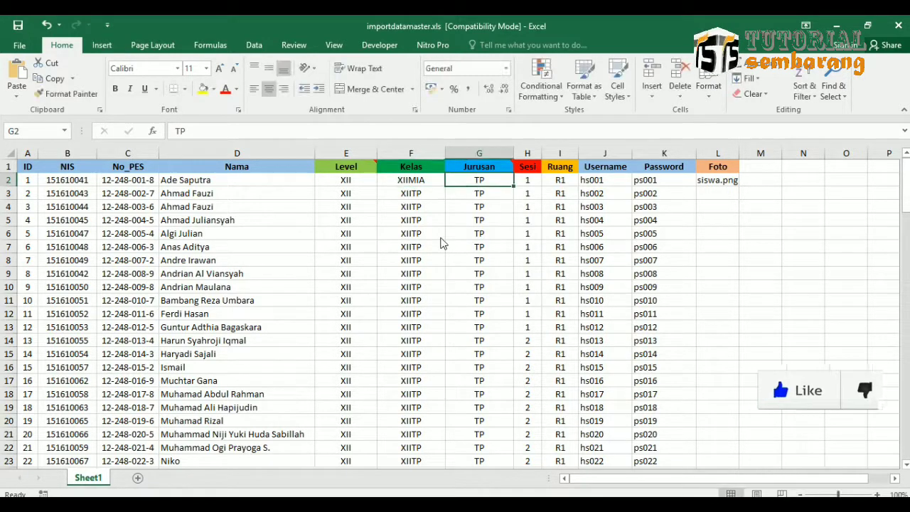
type("MI")
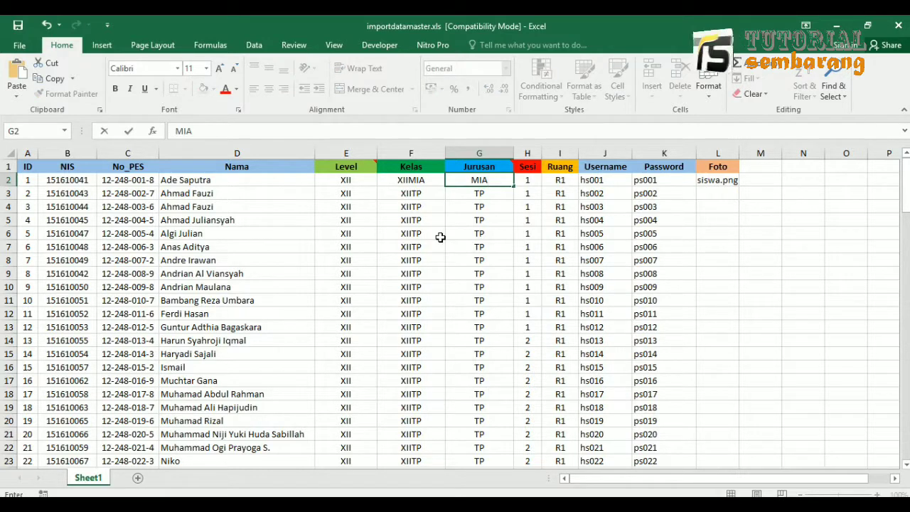
type("A")
key("Return")
key("Left")
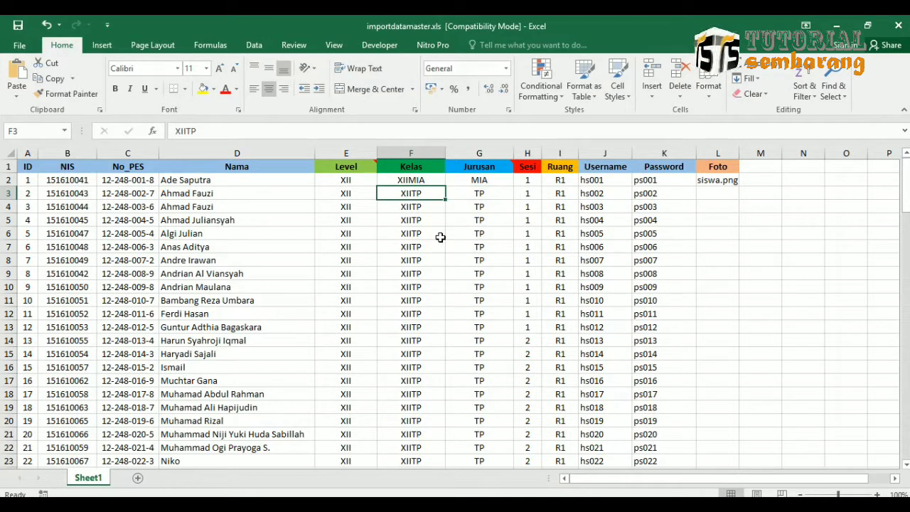
key("Up")
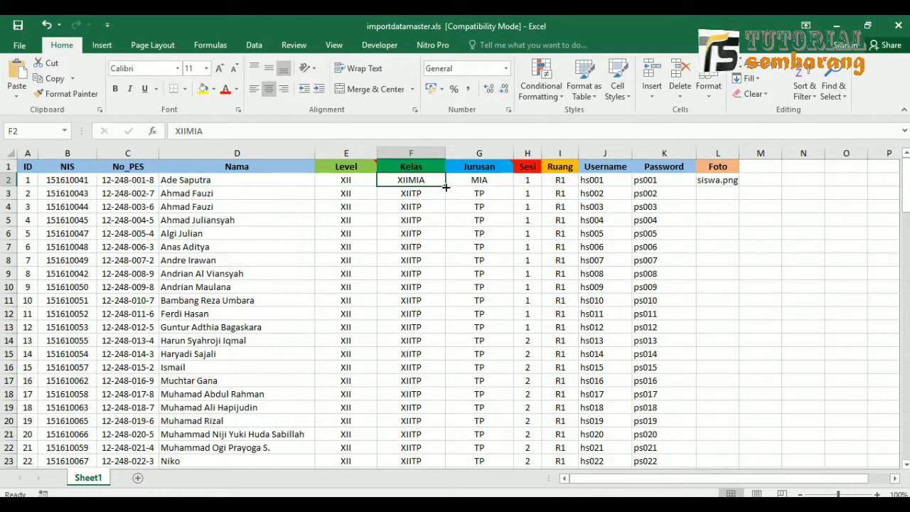
left_click_drag(445, 187, 441, 302)
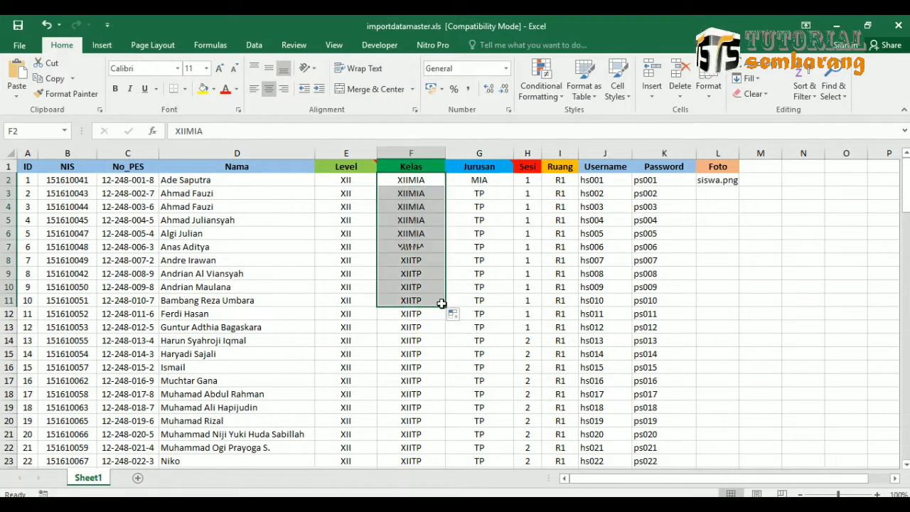
left_click(490, 180)
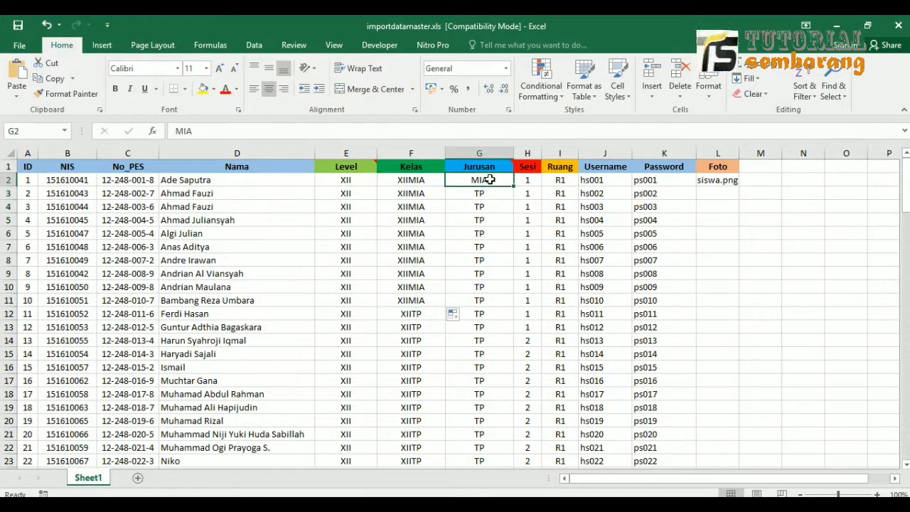
left_click_drag(513, 185, 504, 301)
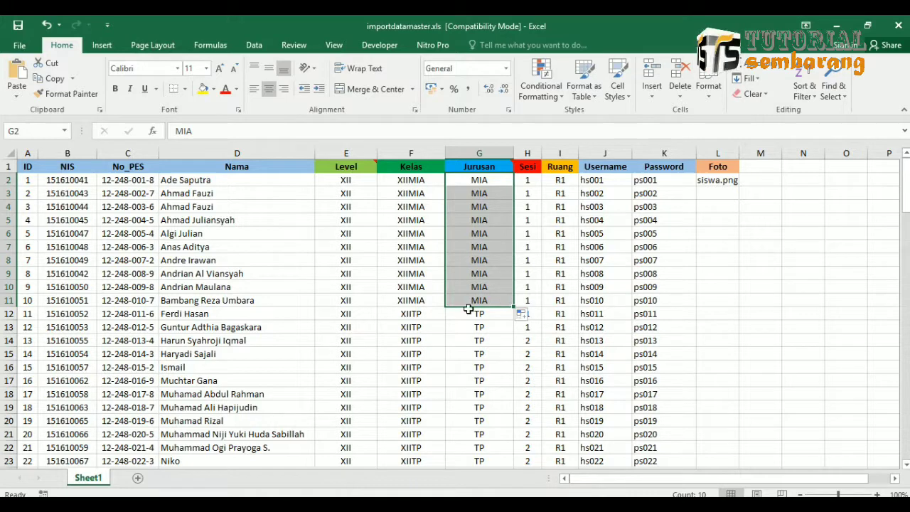
Give students 11–22 class XIIIS and major IIS, filling down from row 12.
left_click(417, 313)
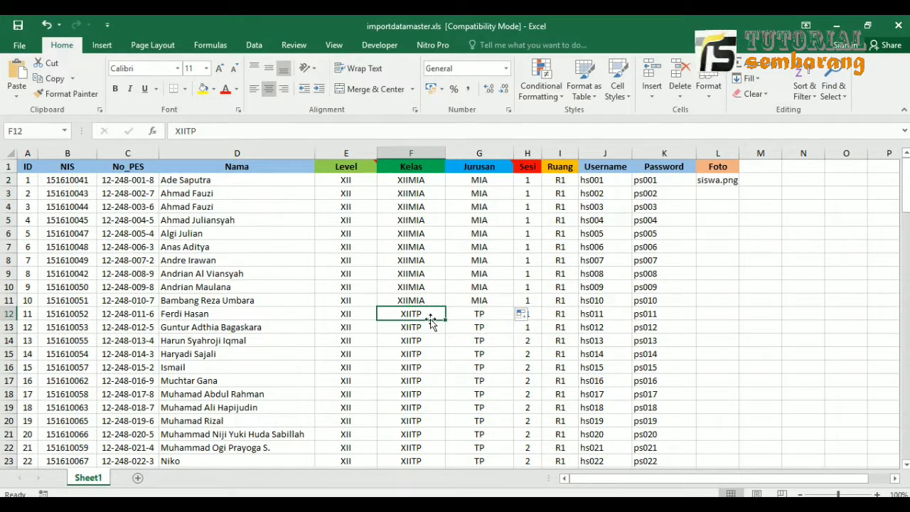
type("XI")
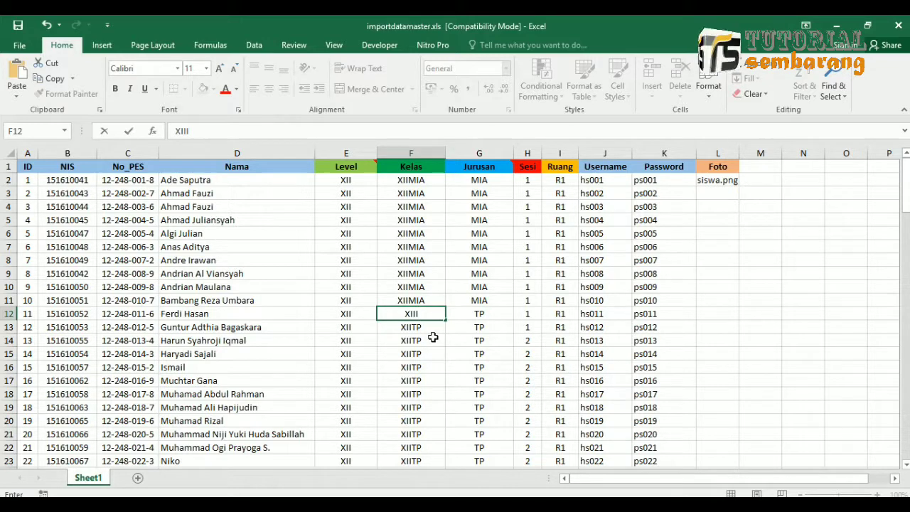
key("Tab")
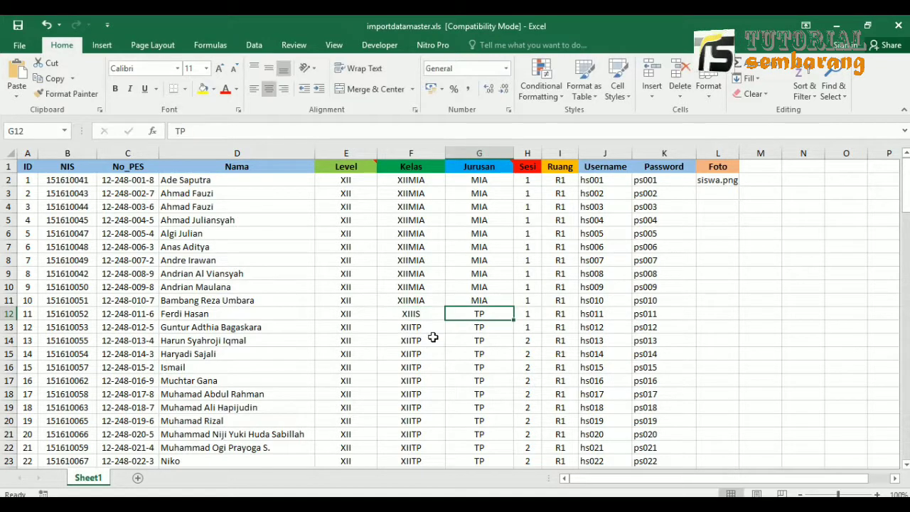
type("II")
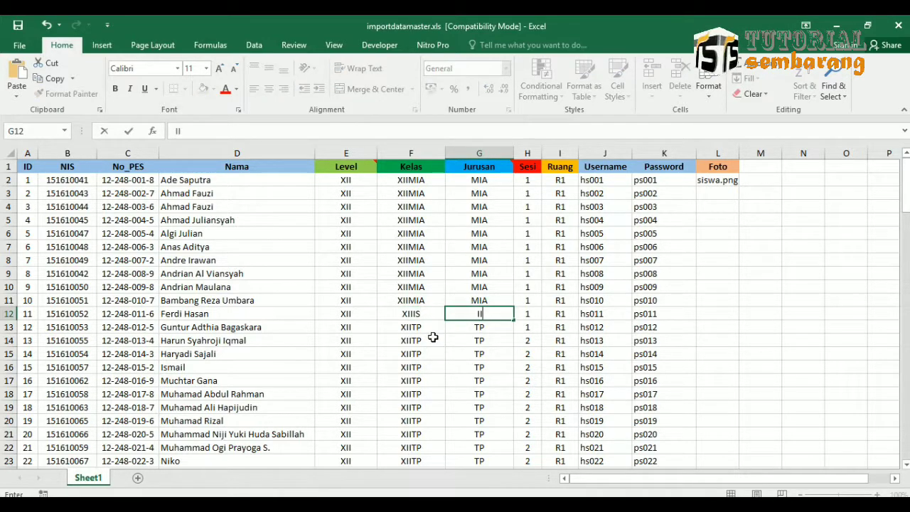
type("S")
key("Left")
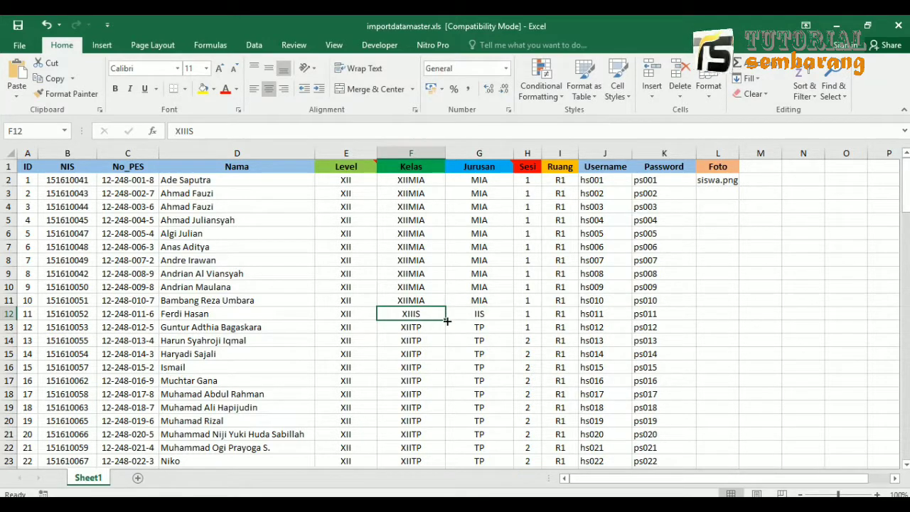
left_click_drag(447, 320, 436, 462)
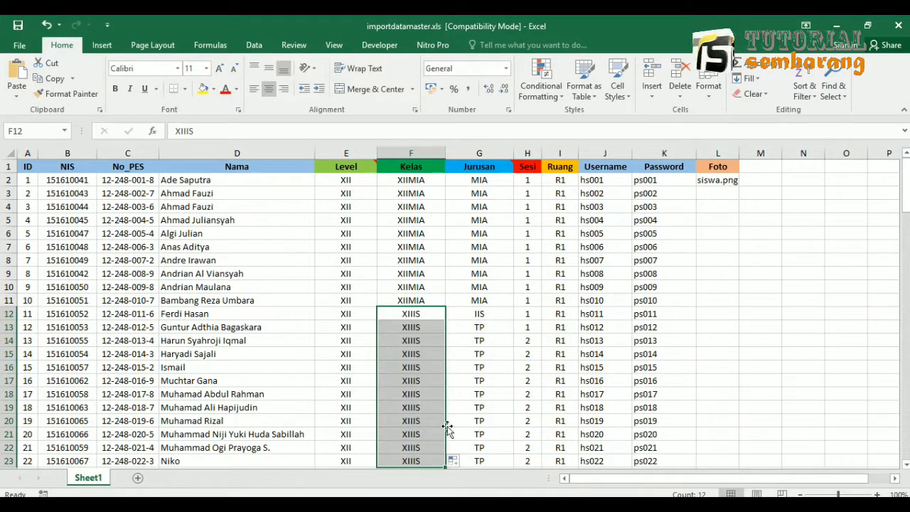
left_click(482, 315)
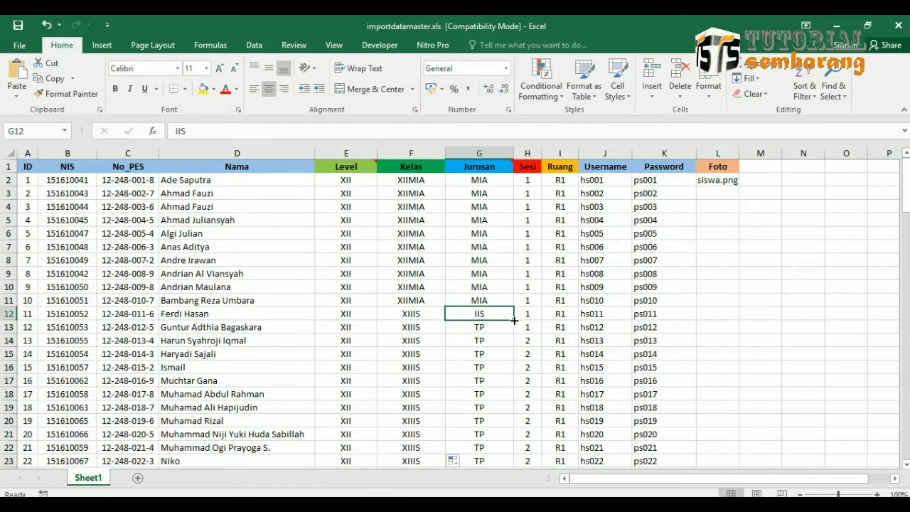
left_click_drag(513, 321, 498, 457)
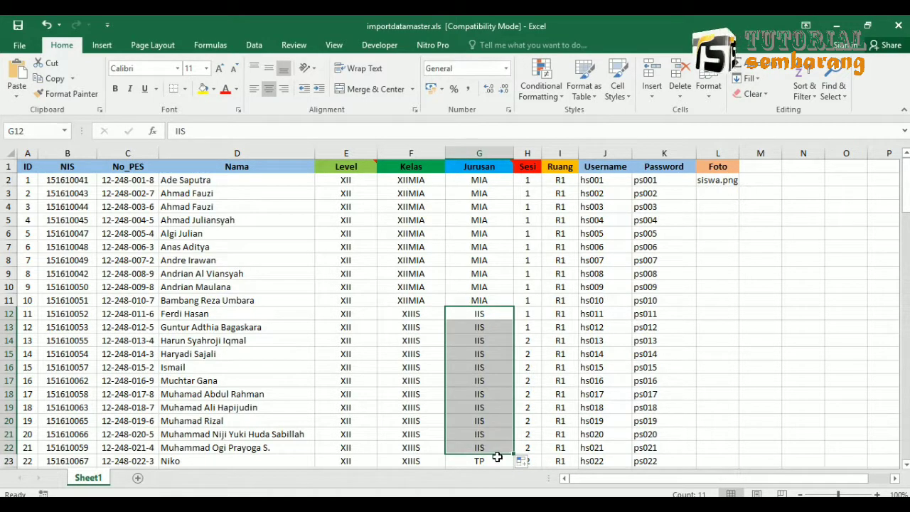
left_click_drag(514, 453, 512, 465)
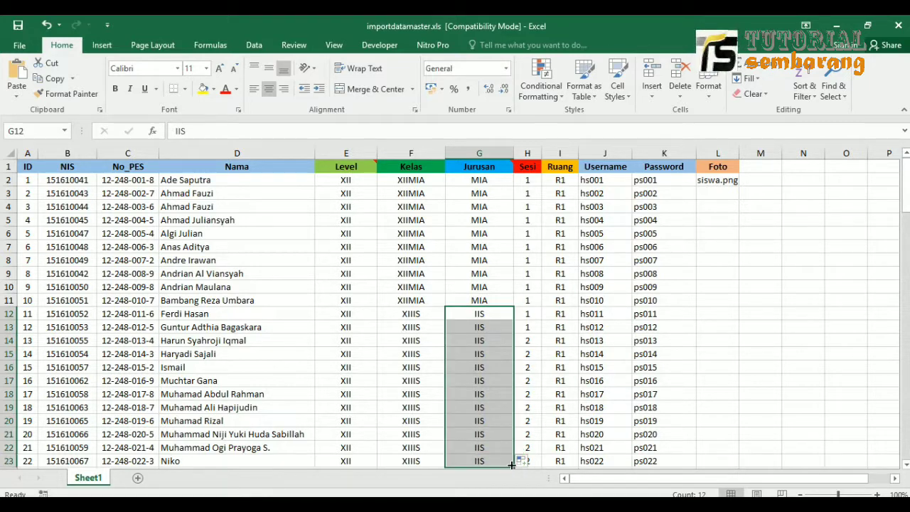
left_click(483, 329)
Check the Username and Password columns, save in Excel 97-2003 format, and return to Candy CBT.
left_click_drag(609, 180, 598, 327)
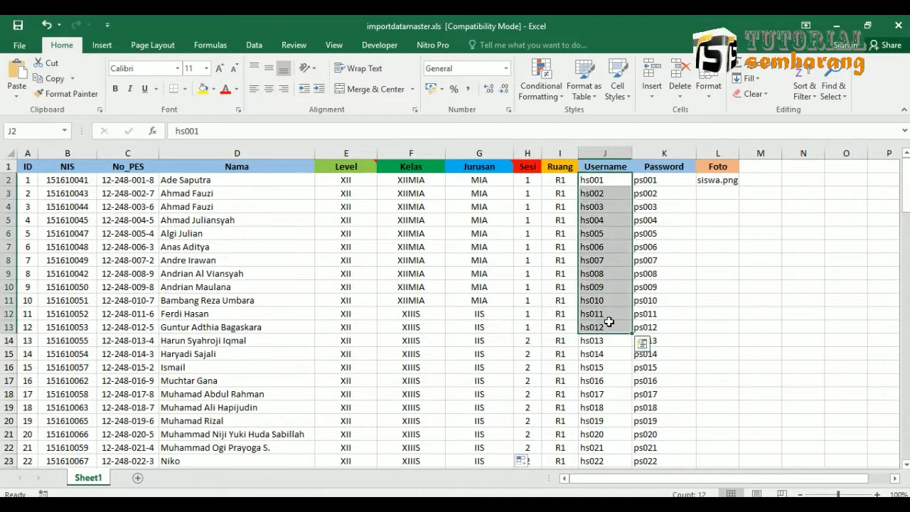
left_click_drag(653, 180, 654, 317)
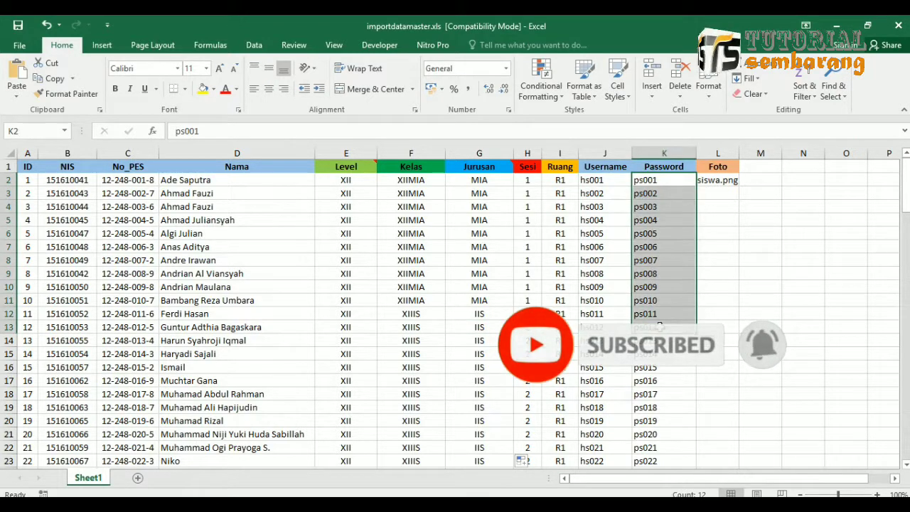
left_click(634, 284)
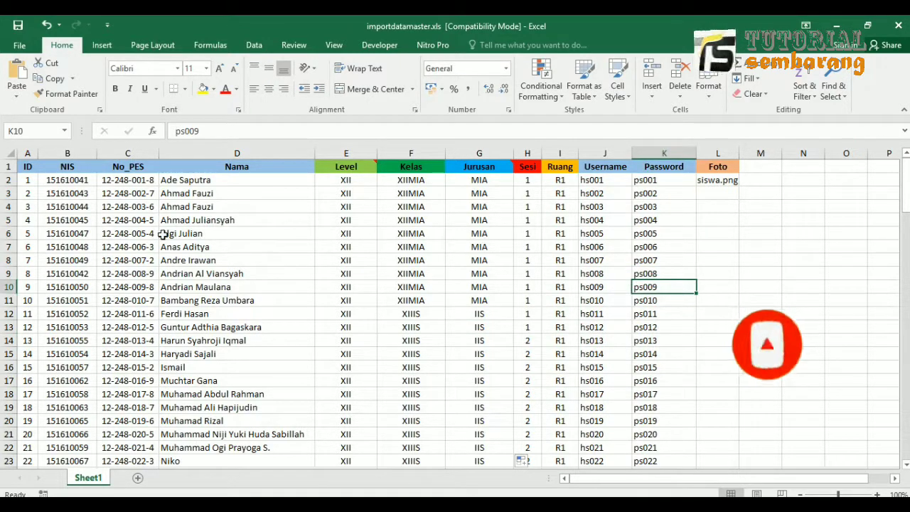
left_click(17, 26)
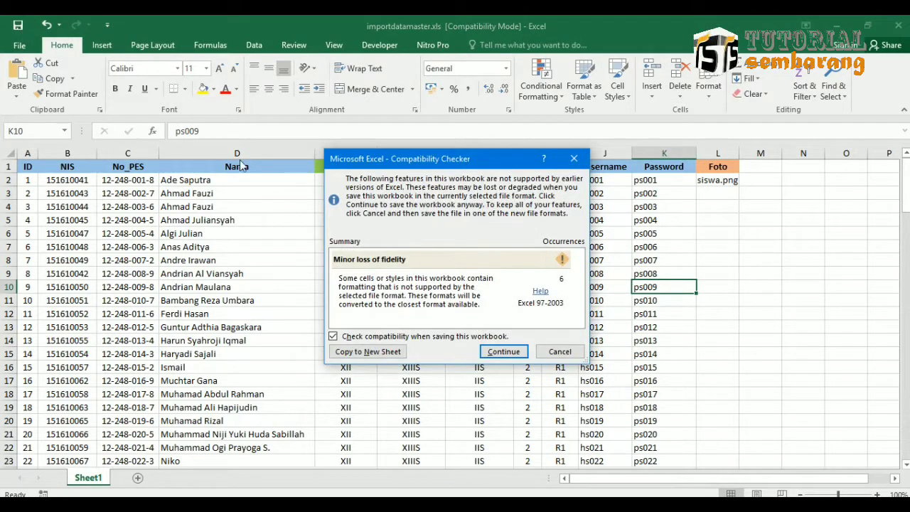
left_click(501, 353)
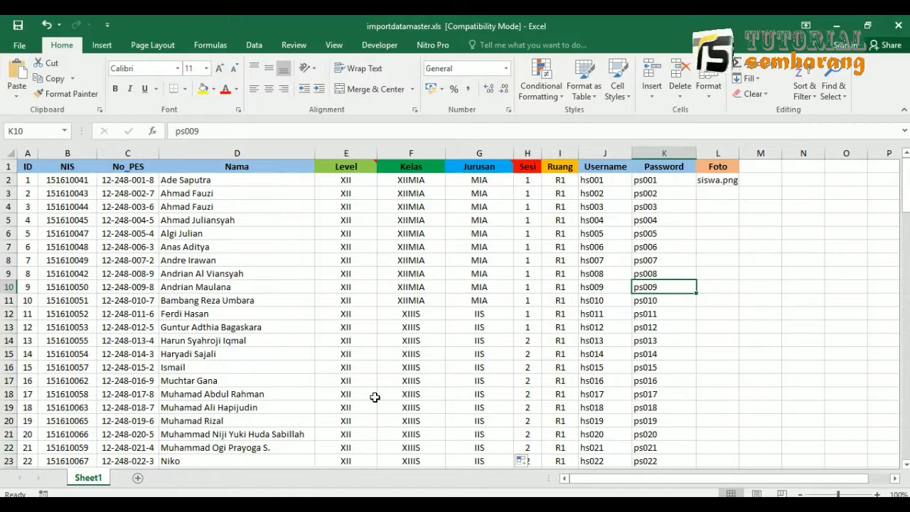
key("alt+Tab")
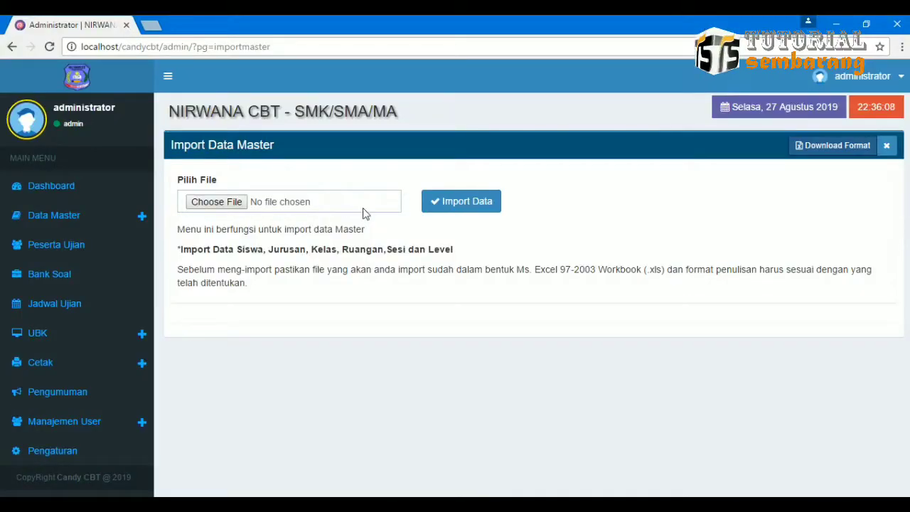
Choose importdatamaster.xls from the Downloads folder and start the master data import.
left_click(329, 202)
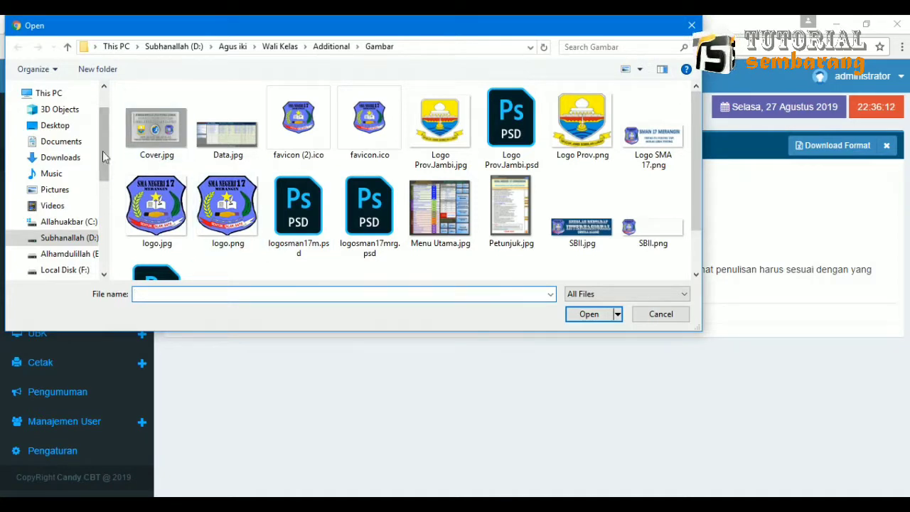
left_click(60, 158)
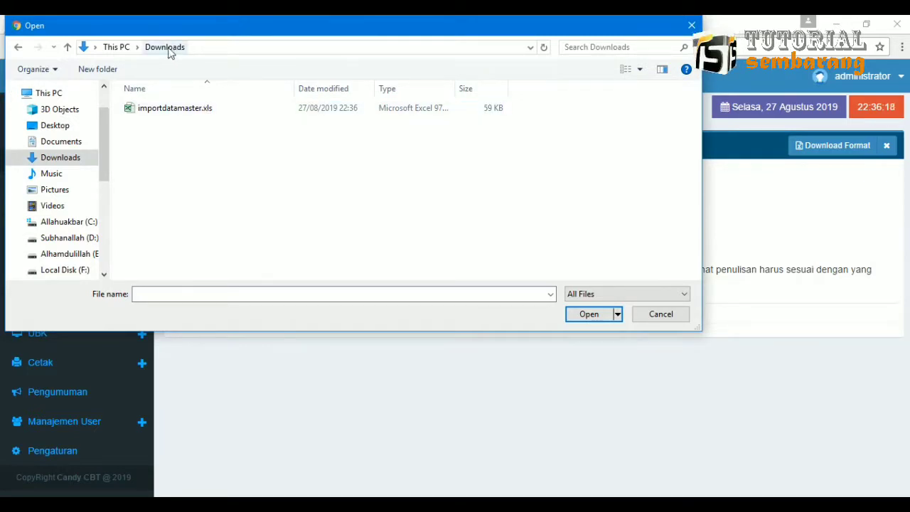
double_click(191, 110)
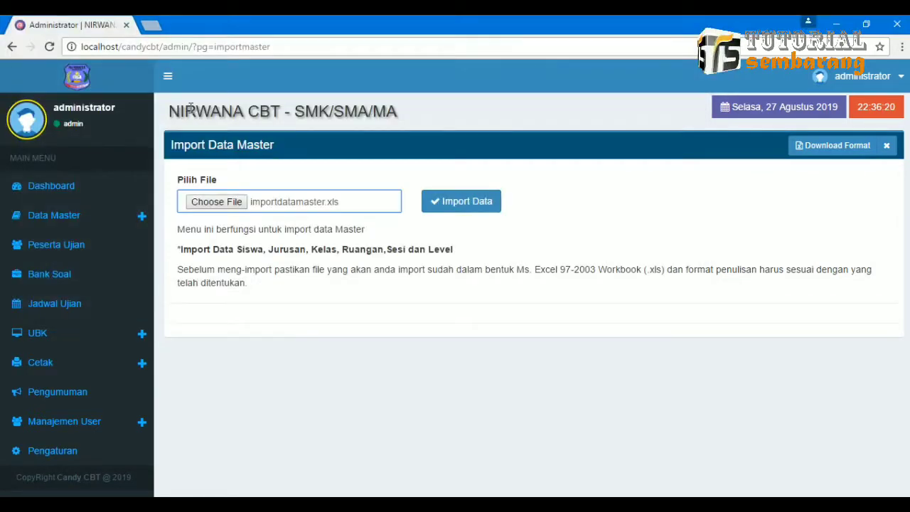
left_click(327, 203)
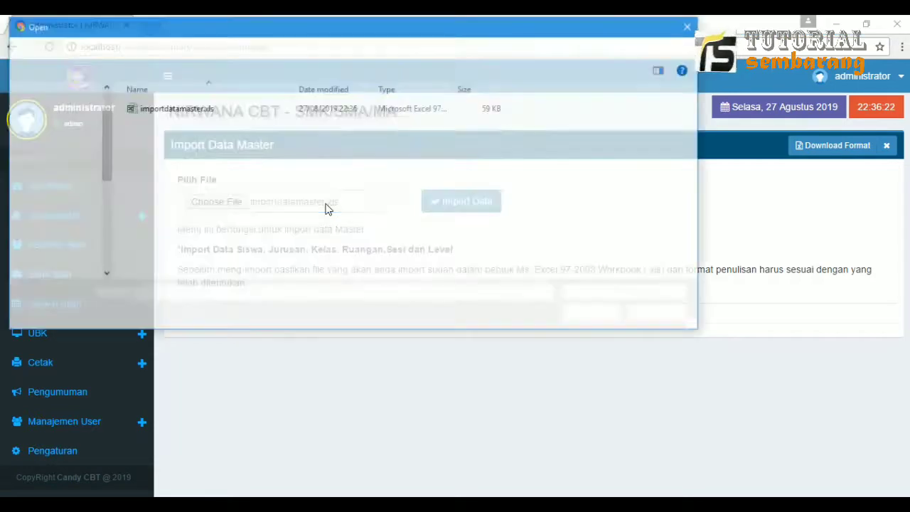
left_click(209, 114)
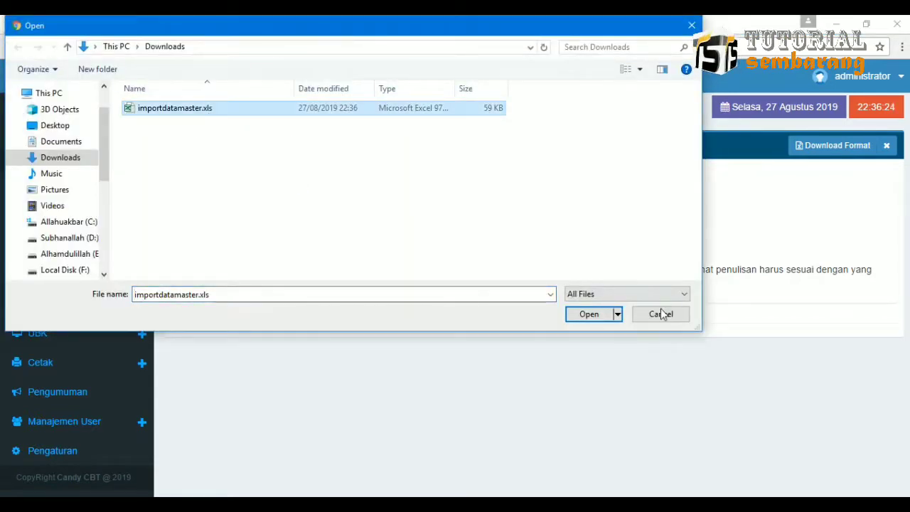
left_click(593, 316)
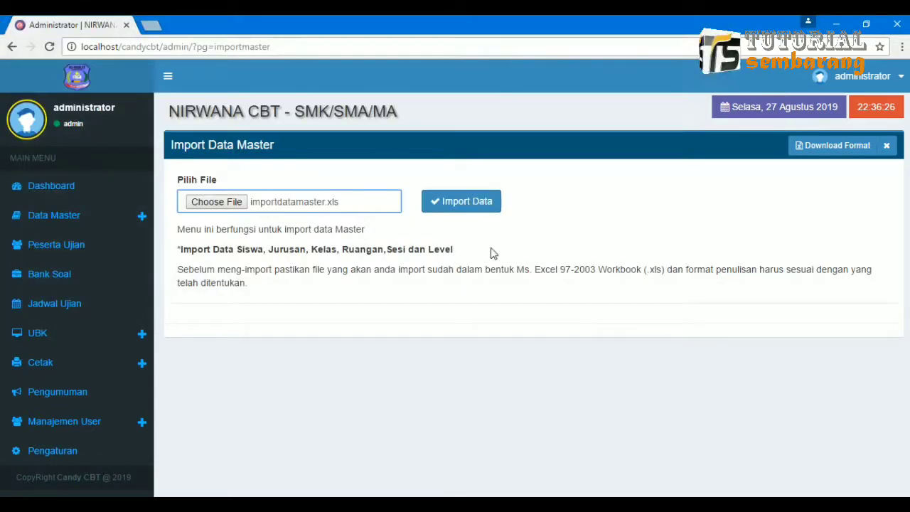
left_click(471, 203)
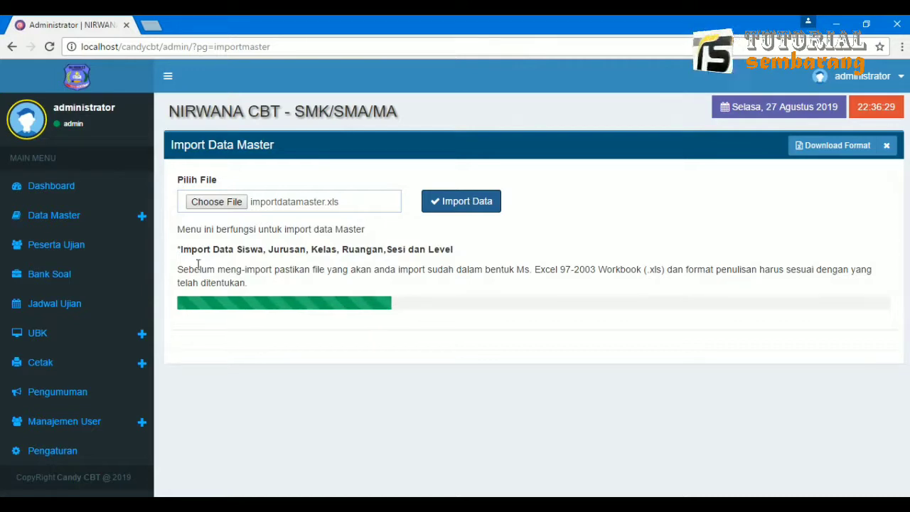
Review the import notes and the result (Berhasil 125, Gagal 0), then close the import panel.
left_click_drag(185, 246, 457, 253)
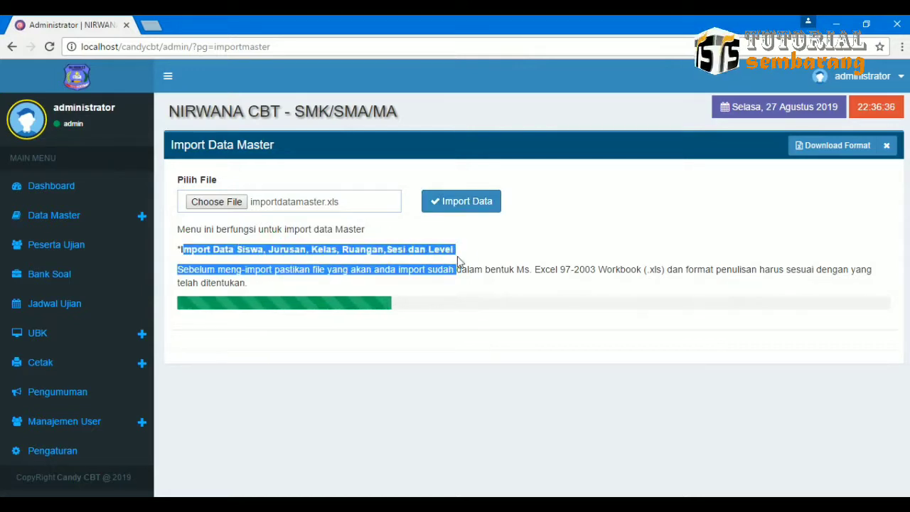
left_click(487, 262)
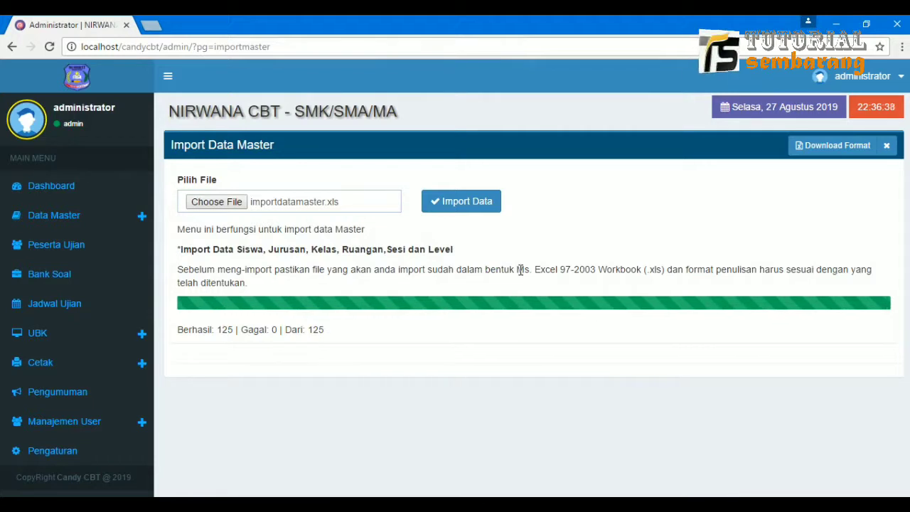
left_click_drag(518, 269, 813, 270)
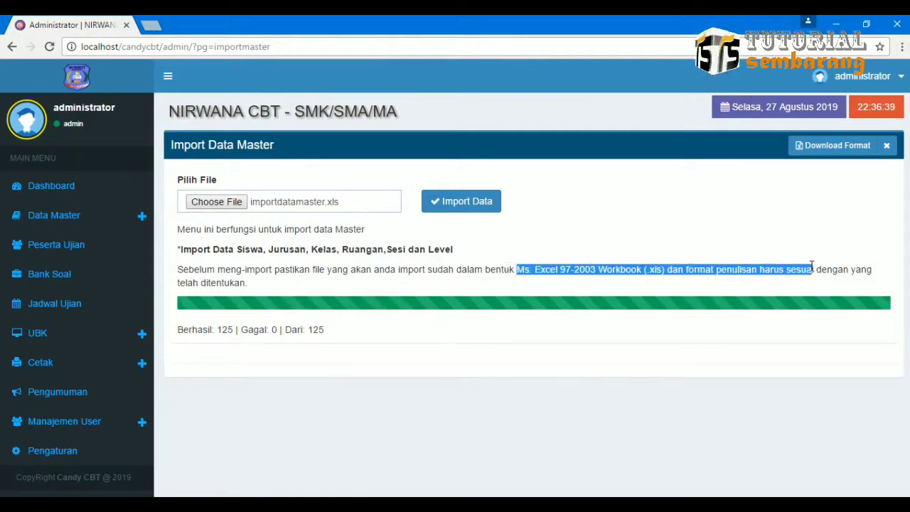
left_click(603, 283)
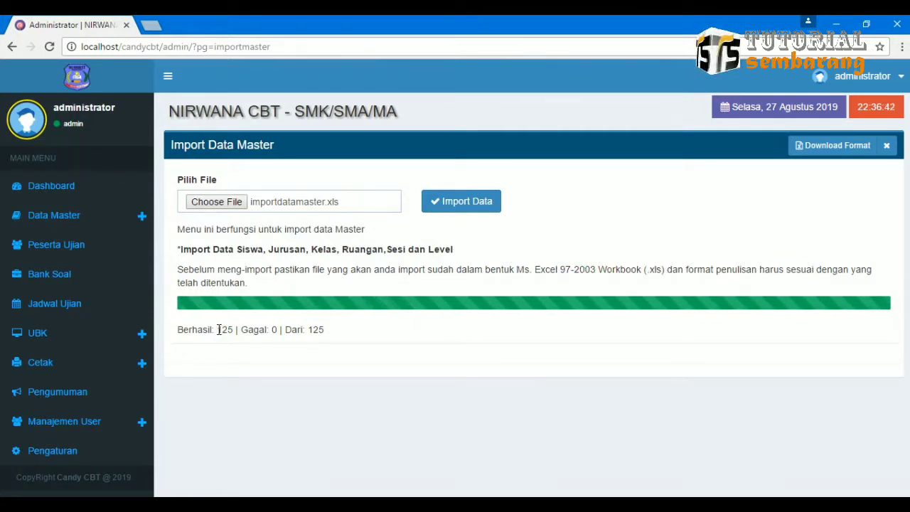
left_click_drag(217, 329, 349, 329)
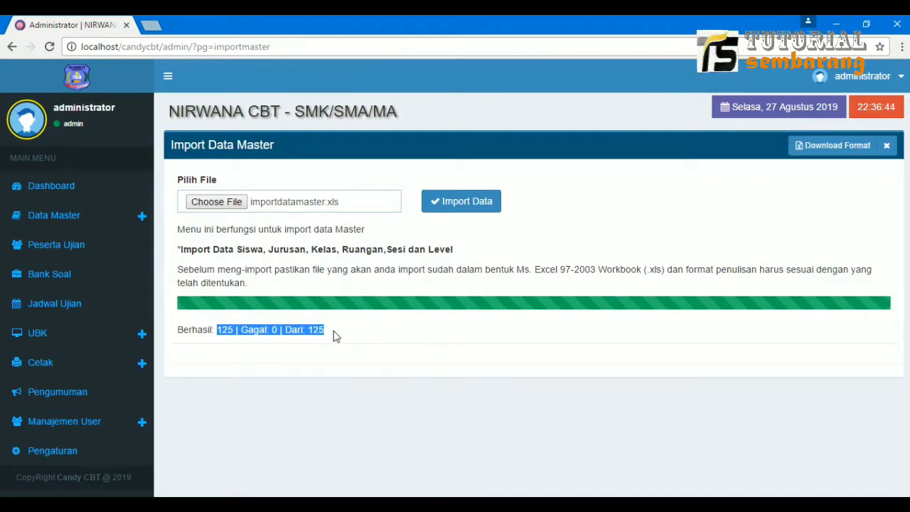
left_click(362, 269)
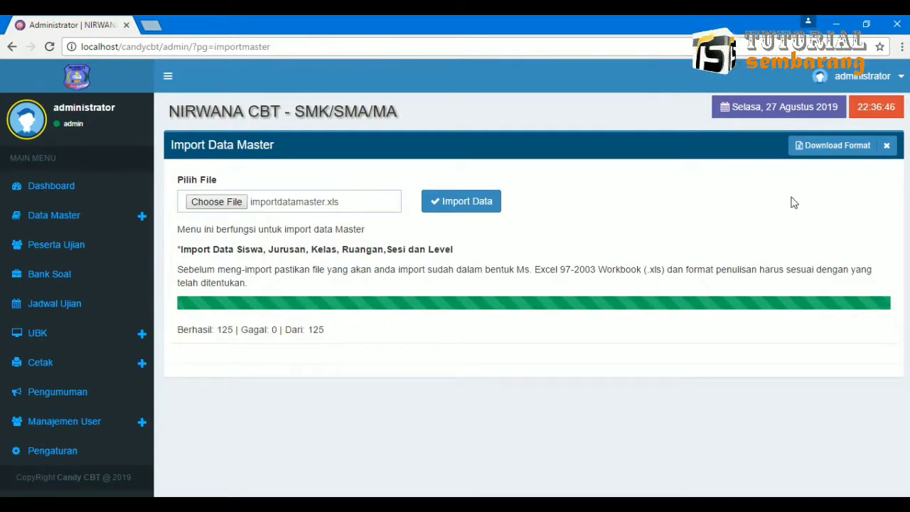
left_click(887, 147)
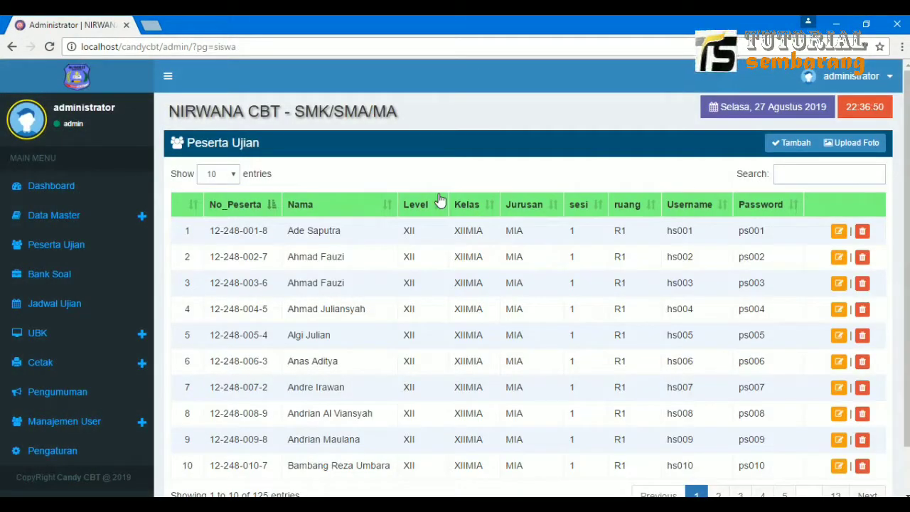
Look over the first imported rows of the Peserta Ujian table, then return to the Excel workbook.
left_click_drag(297, 230, 701, 352)
left_click(457, 229)
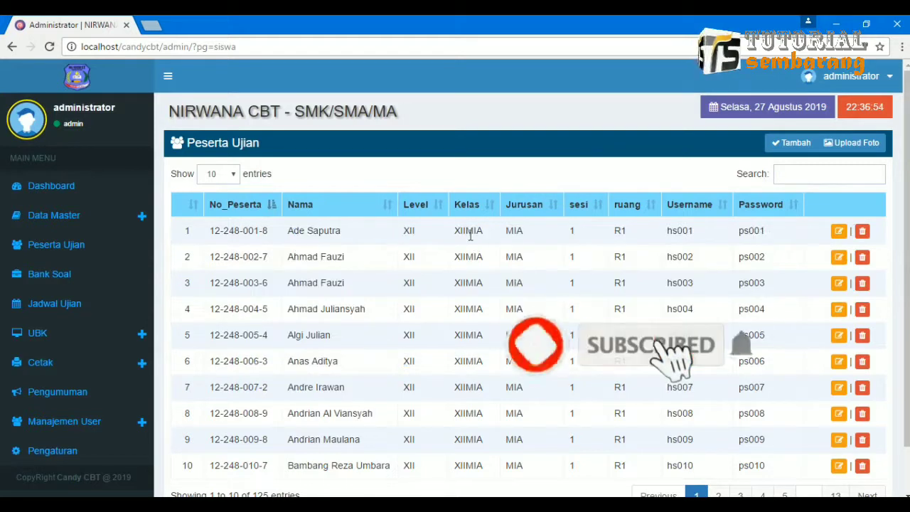
left_click_drag(457, 230, 515, 389)
left_click(517, 390)
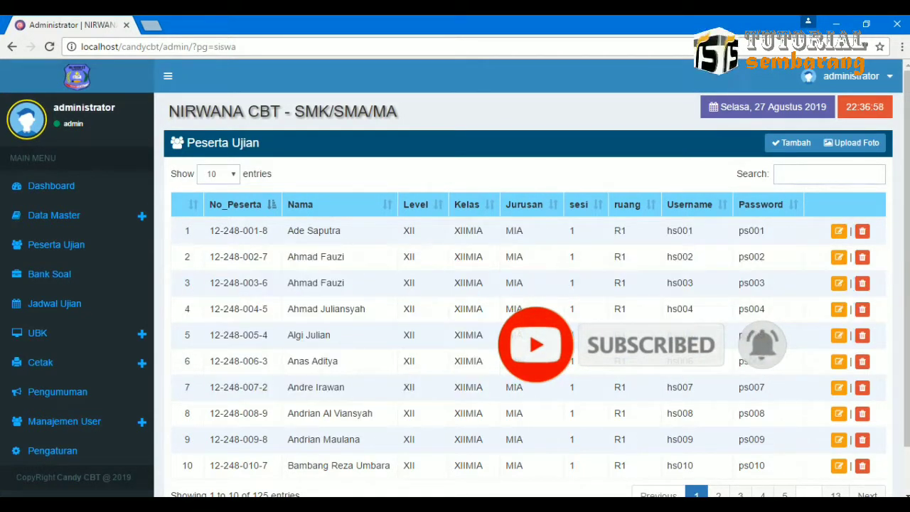
key("alt+Tab")
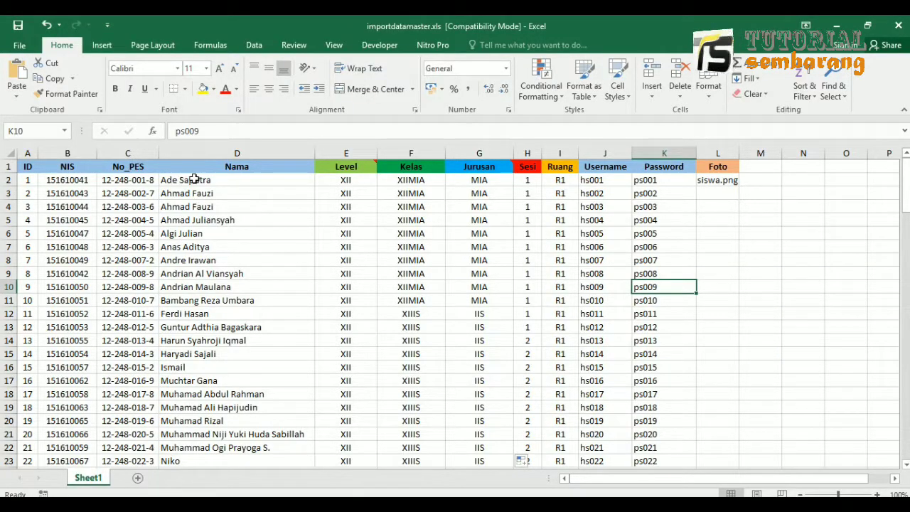
Select D2:J13, the first twelve students' Nama to Username details, then return to the browser.
left_click_drag(193, 180, 599, 324)
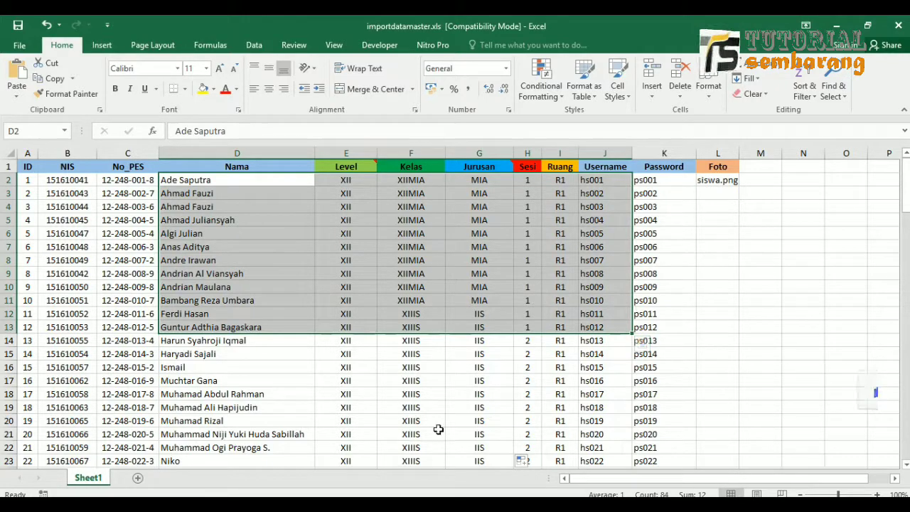
key("alt+Tab")
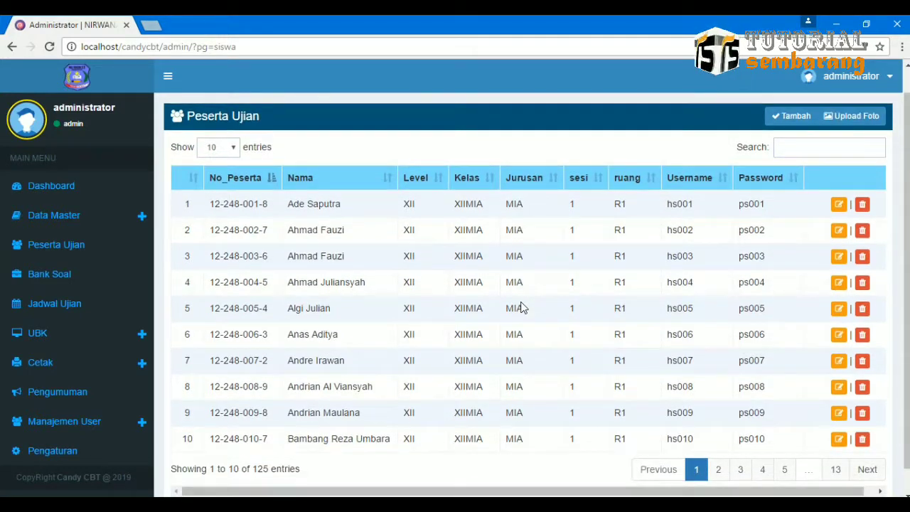
Show 50 participants per page in the Peserta Ujian table.
scroll(521, 307, "down", 1)
scroll(522, 307, "up", 1)
scroll(522, 307, "down", 2)
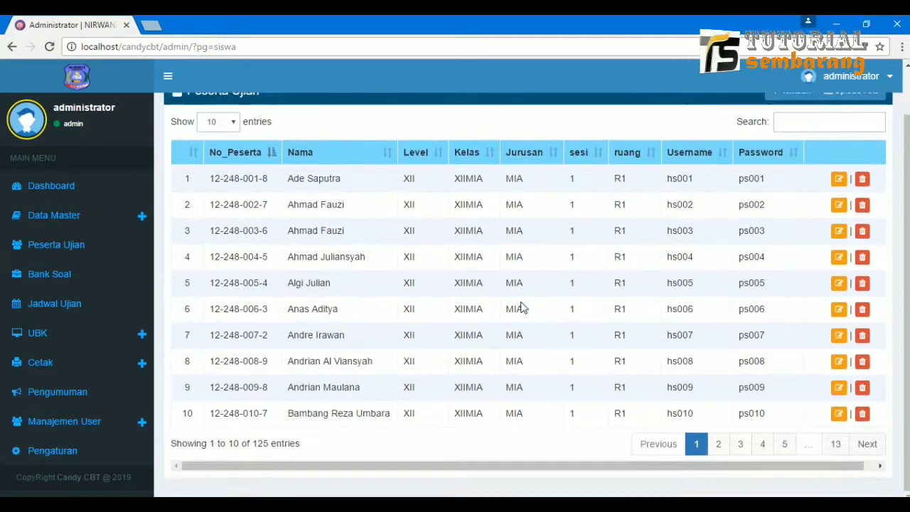
scroll(521, 307, "up", 2)
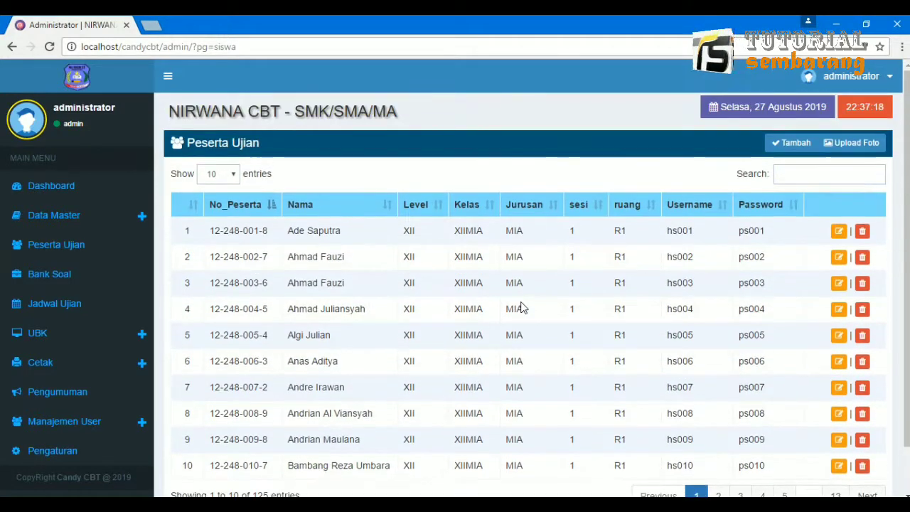
left_click(239, 181)
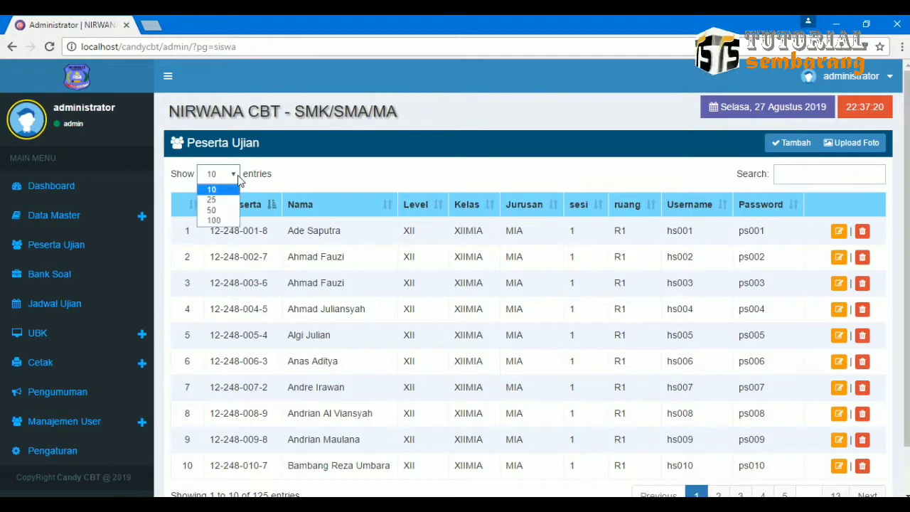
left_click(221, 211)
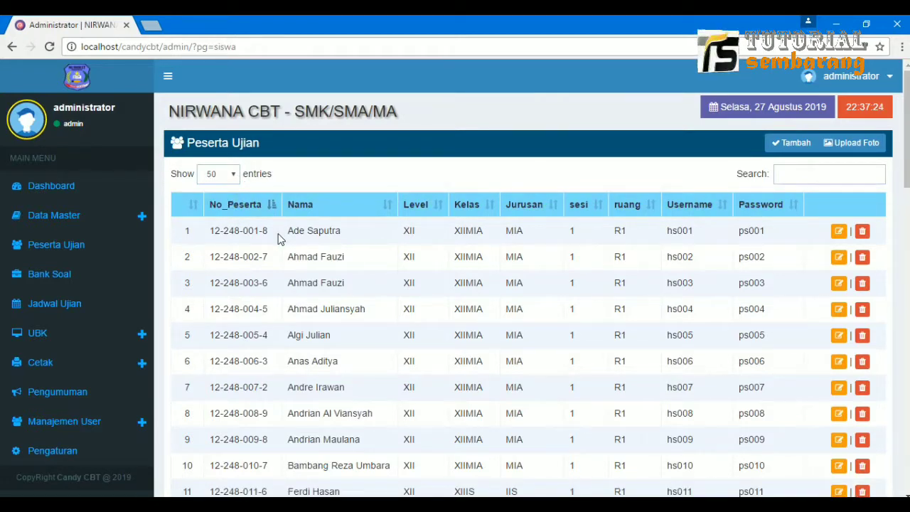
Scroll through the 50 listed participants, classes XIIMIA, XIIIS, XIITP and XIITKR, and back up.
scroll(280, 240, "down", 3)
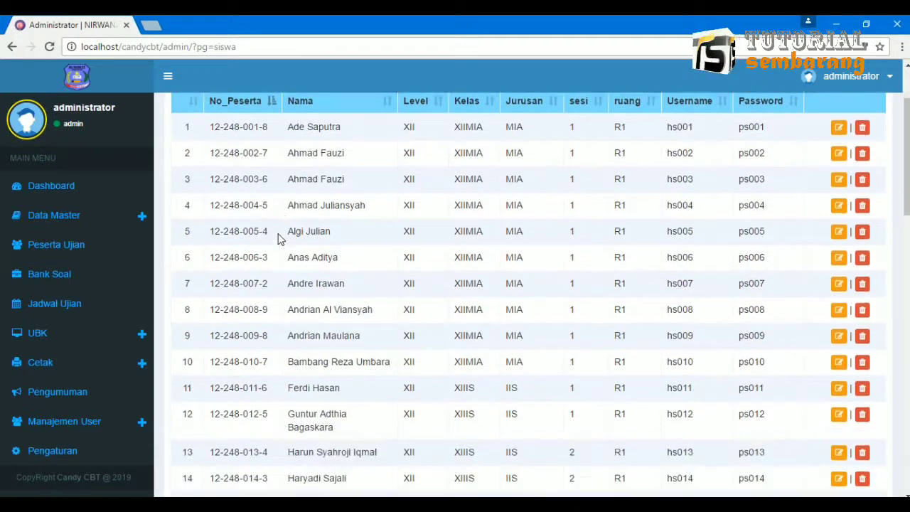
scroll(279, 240, "down", 3)
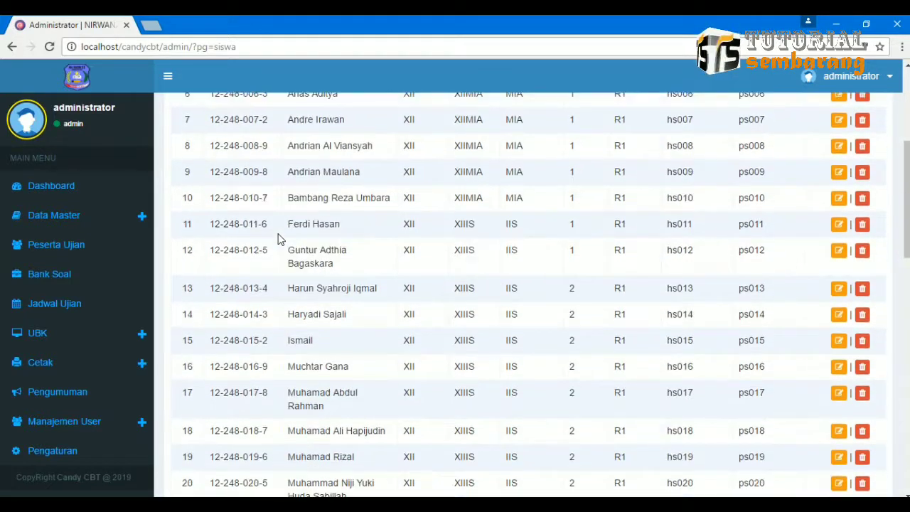
scroll(280, 239, "down", 4)
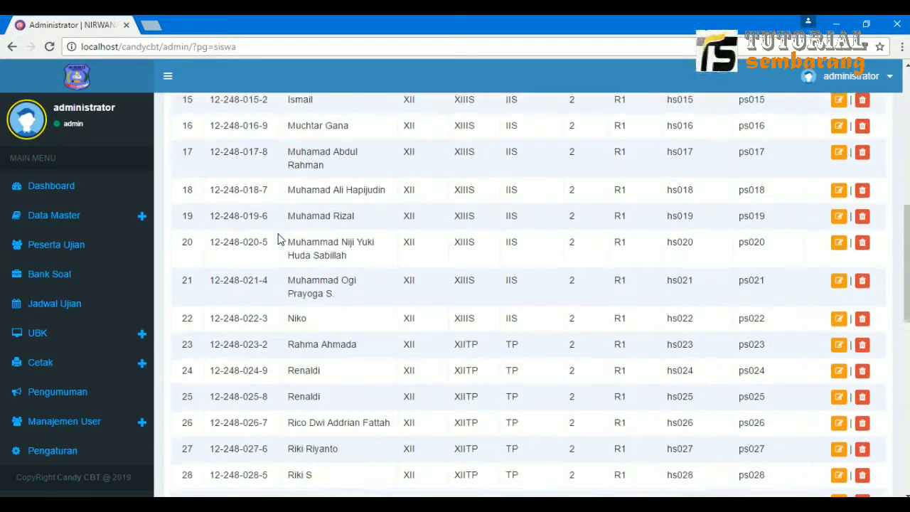
scroll(280, 240, "down", 5)
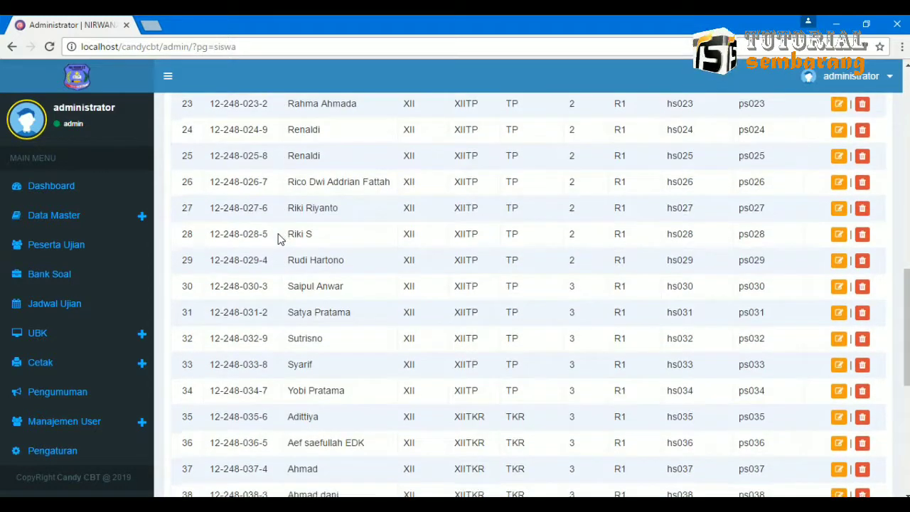
scroll(279, 240, "down", 5)
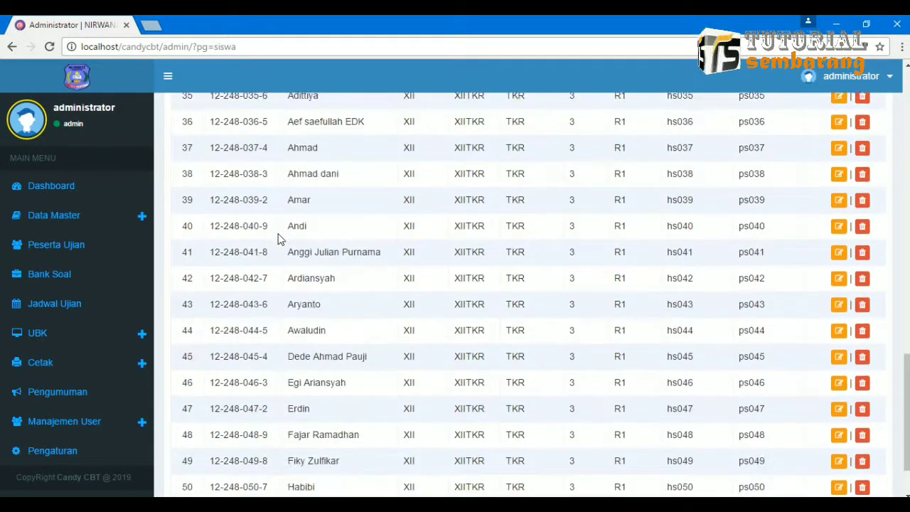
scroll(280, 240, "up", 12)
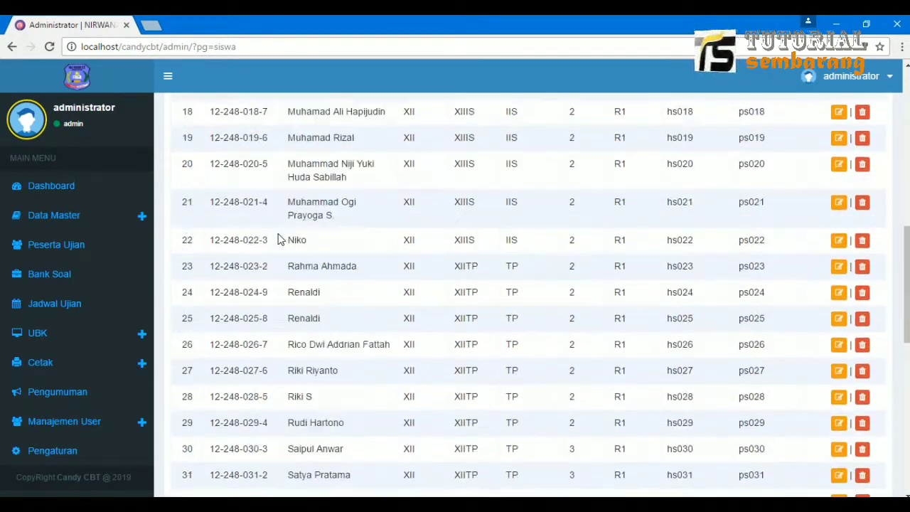
scroll(280, 239, "up", 4)
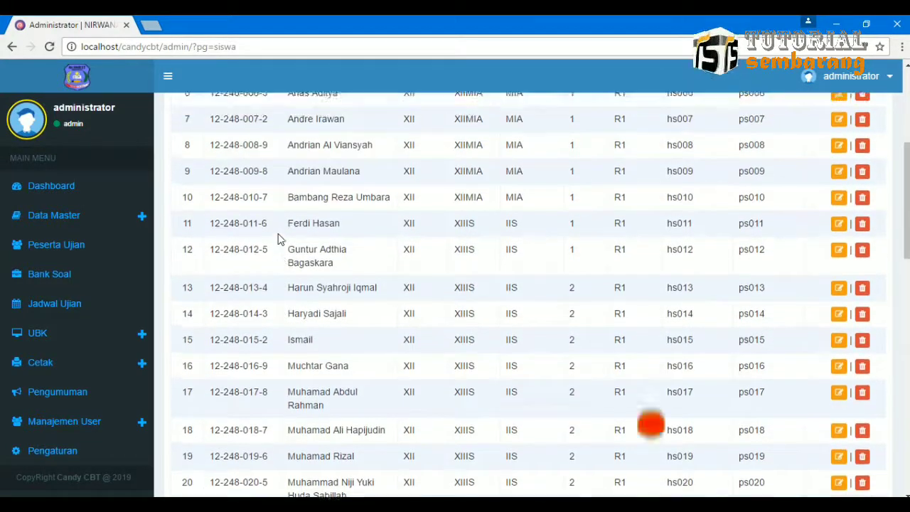
scroll(279, 240, "up", 4)
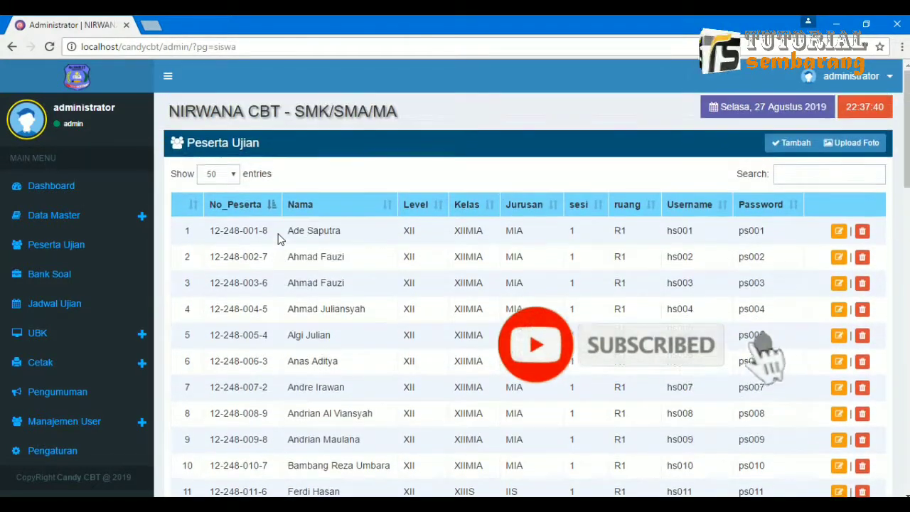
Check participant 1's edit form, keeping Level XII and Jurusan MIA unchanged, then return to Excel.
left_click(839, 231)
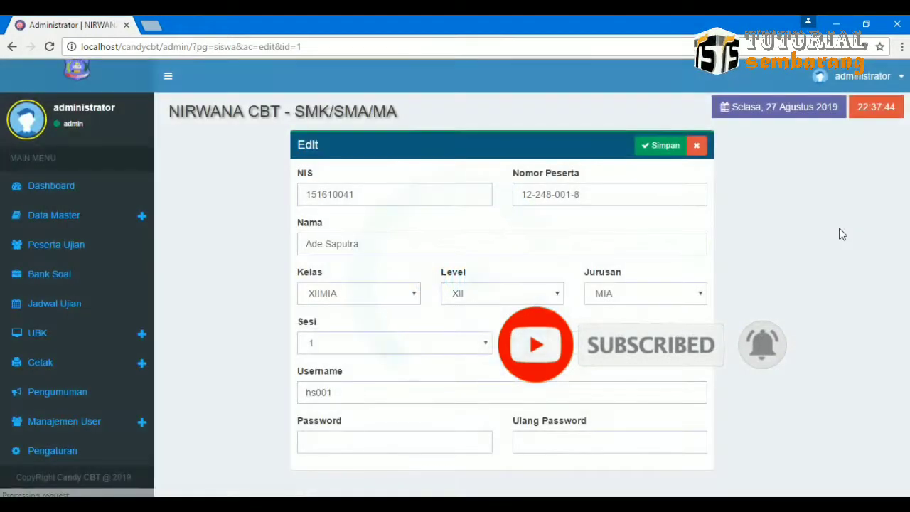
left_click(372, 202)
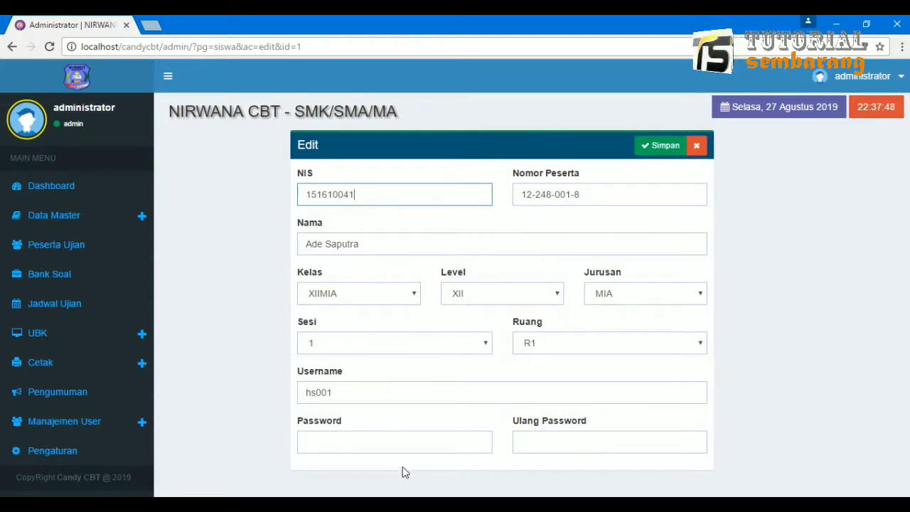
left_click(481, 296)
left_click(482, 297)
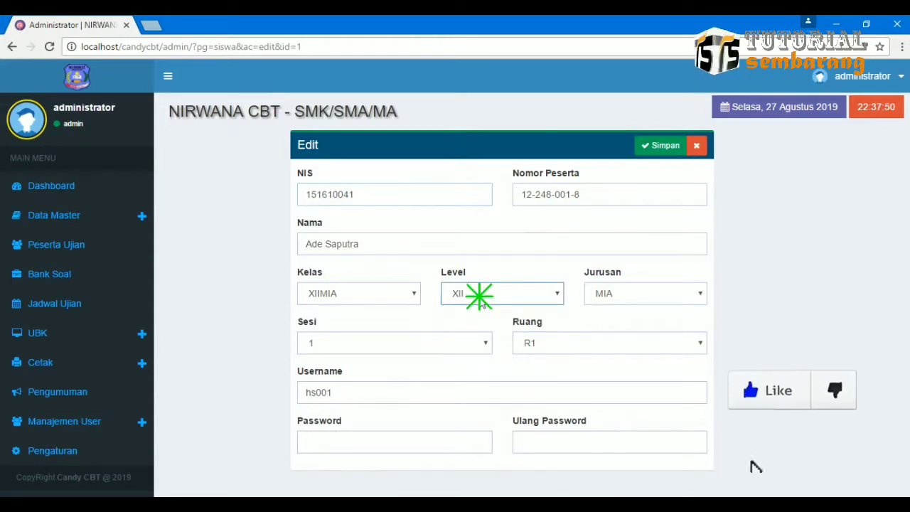
left_click(620, 292)
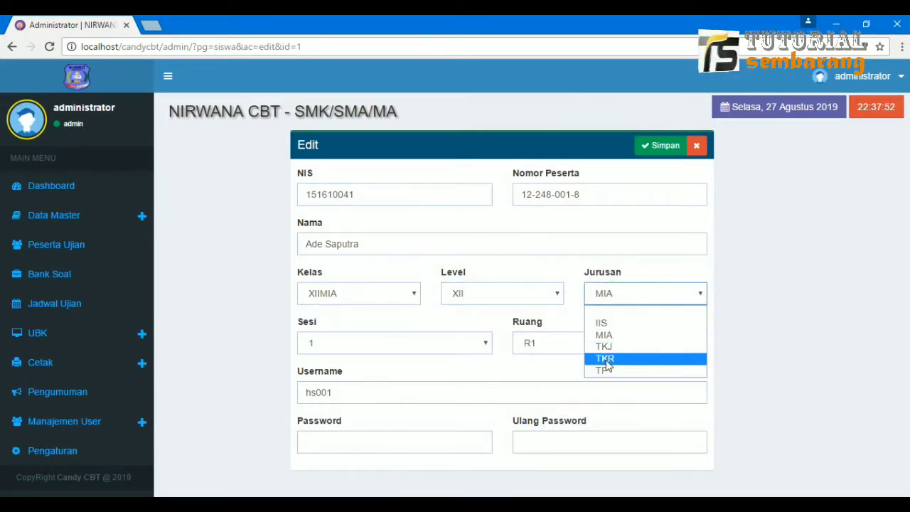
left_click(632, 289)
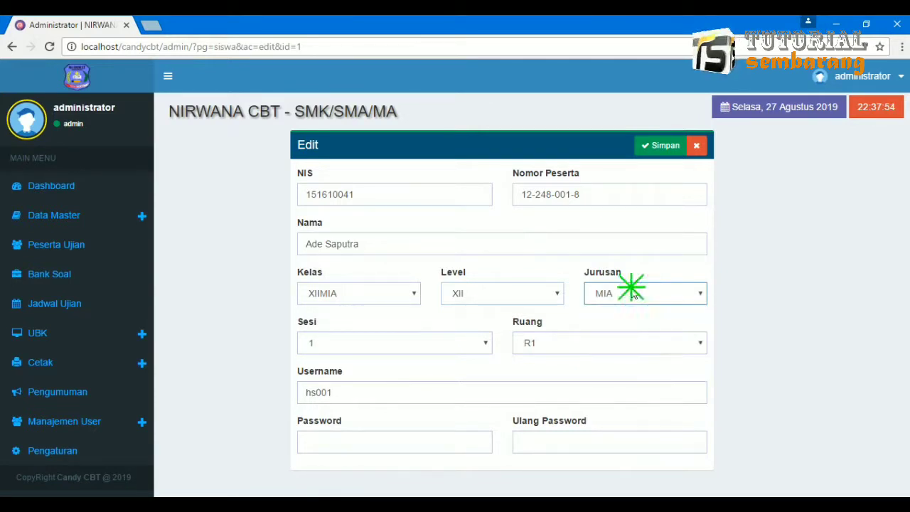
left_click(619, 297)
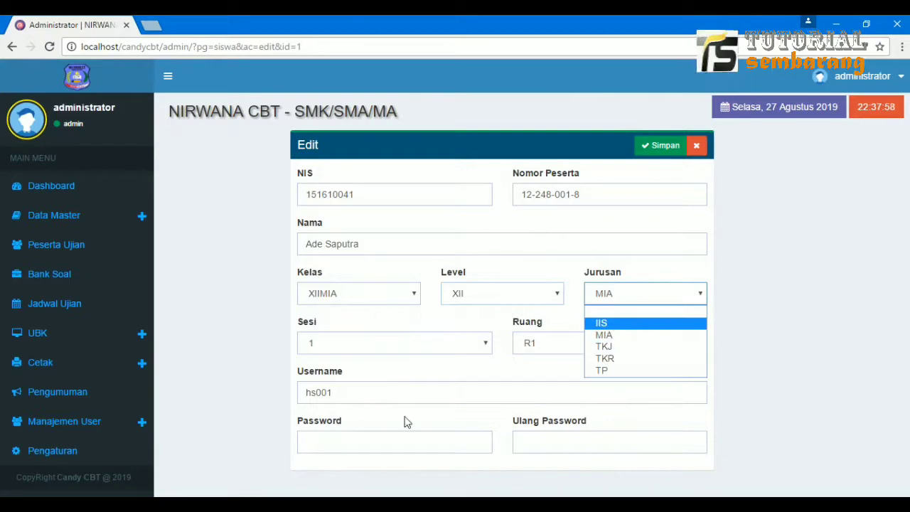
left_click(266, 506)
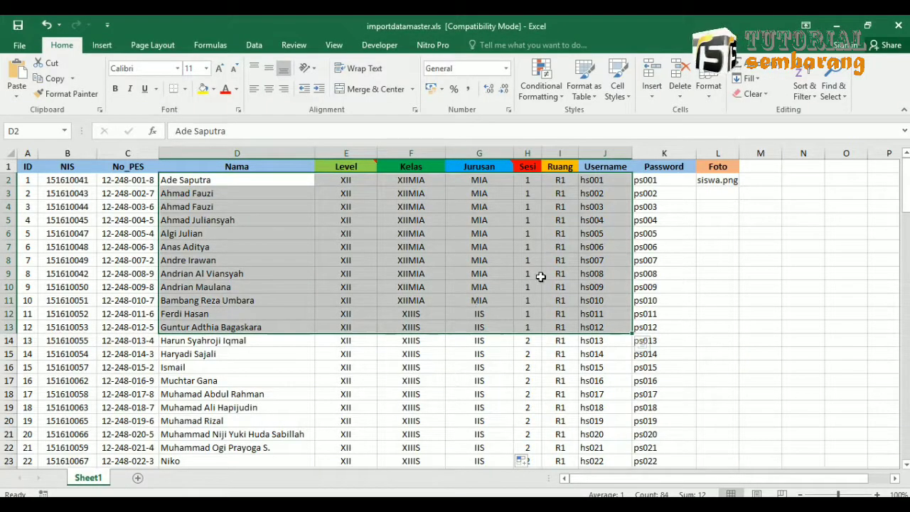
Select the Jurusan codes in column G from G2 down to G116.
left_click(485, 182)
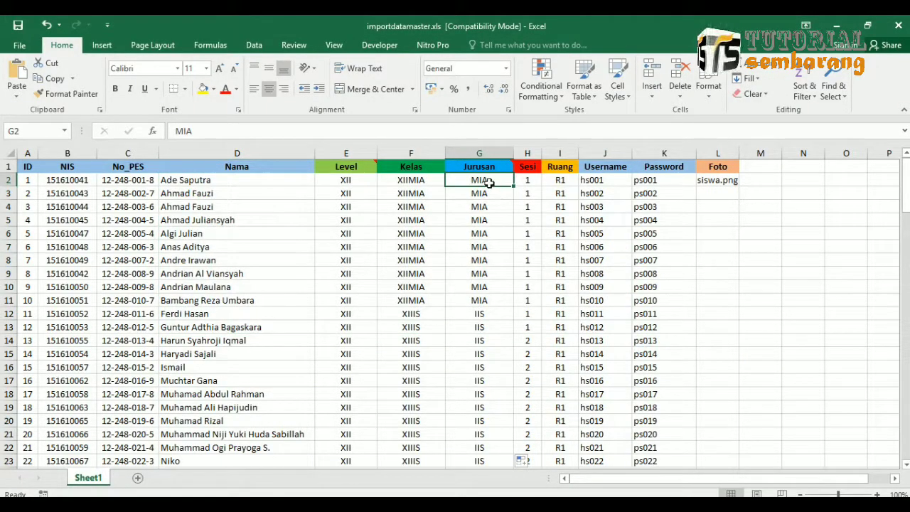
left_click_drag(488, 183, 483, 477)
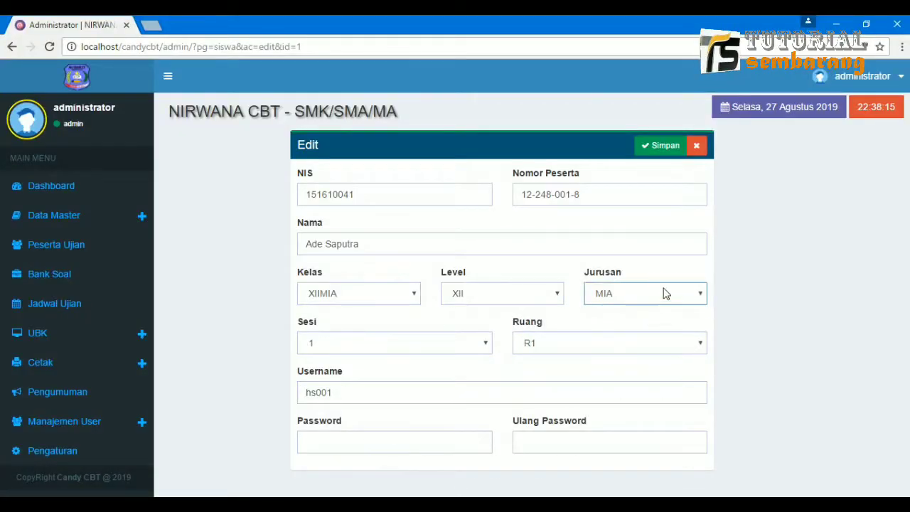
left_click(665, 293)
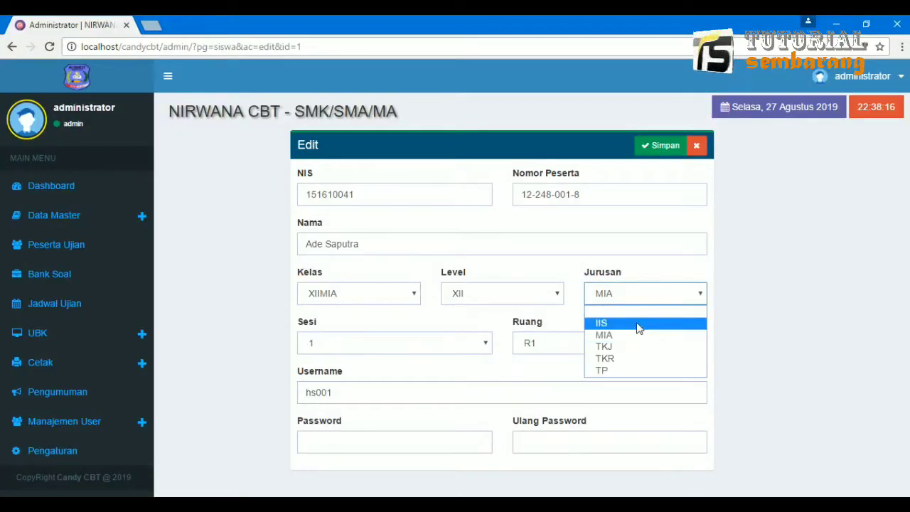
left_click(553, 319)
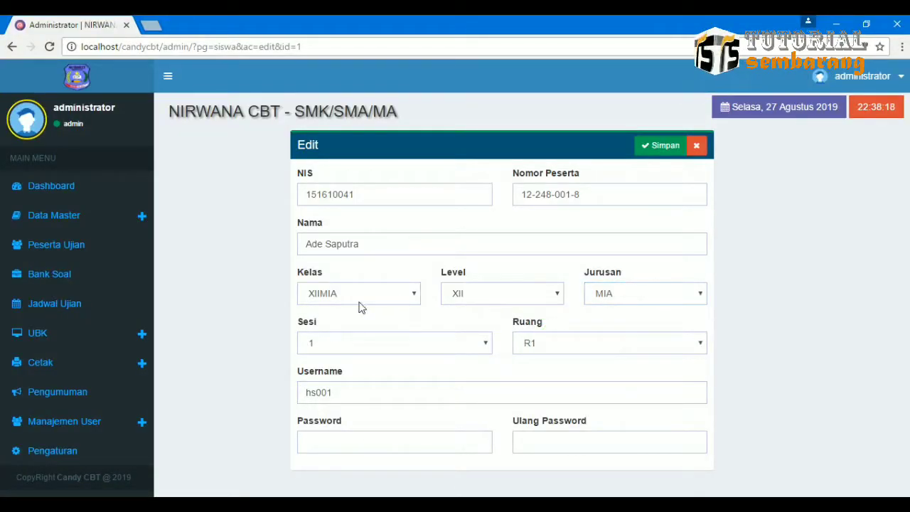
left_click(379, 293)
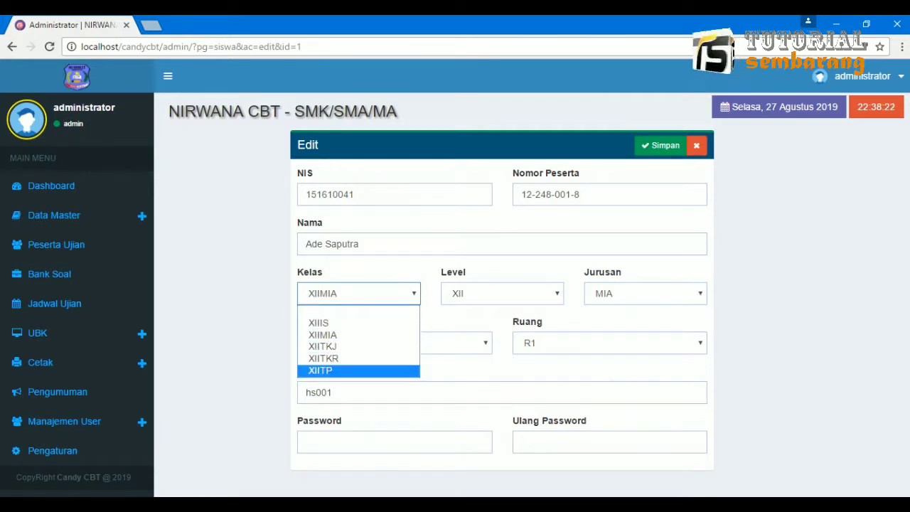
left_click(650, 382)
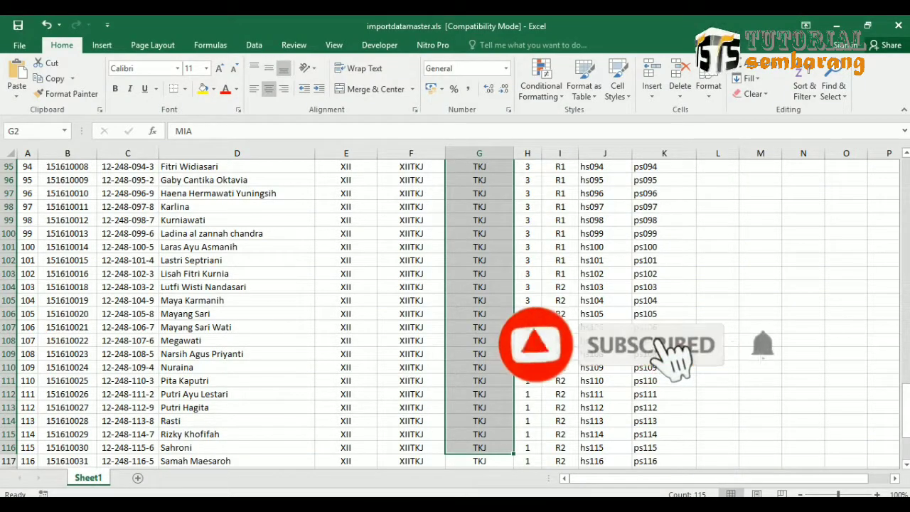
key("ctrl+Home")
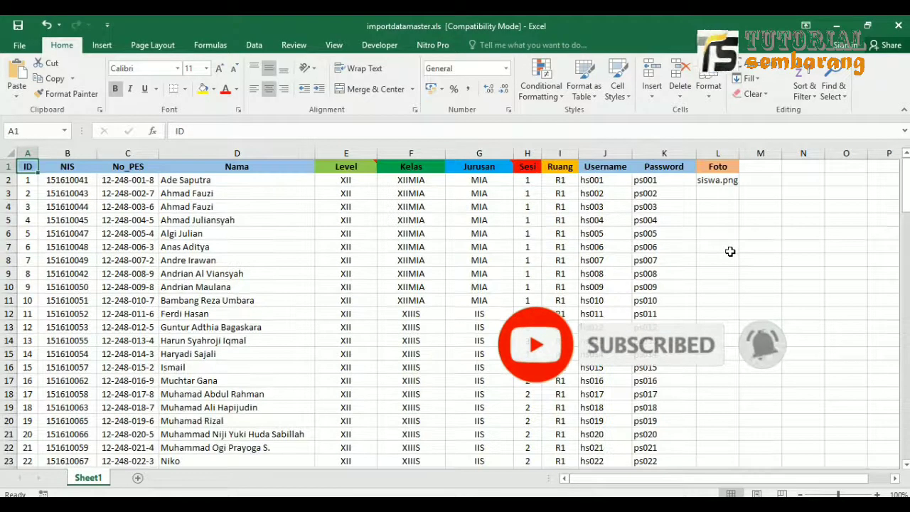
left_click_drag(418, 182, 416, 411)
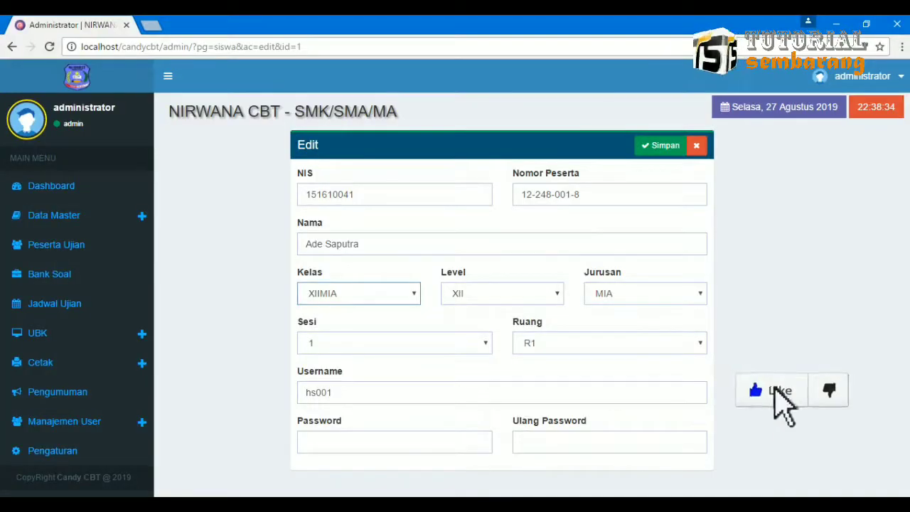
left_click(365, 290)
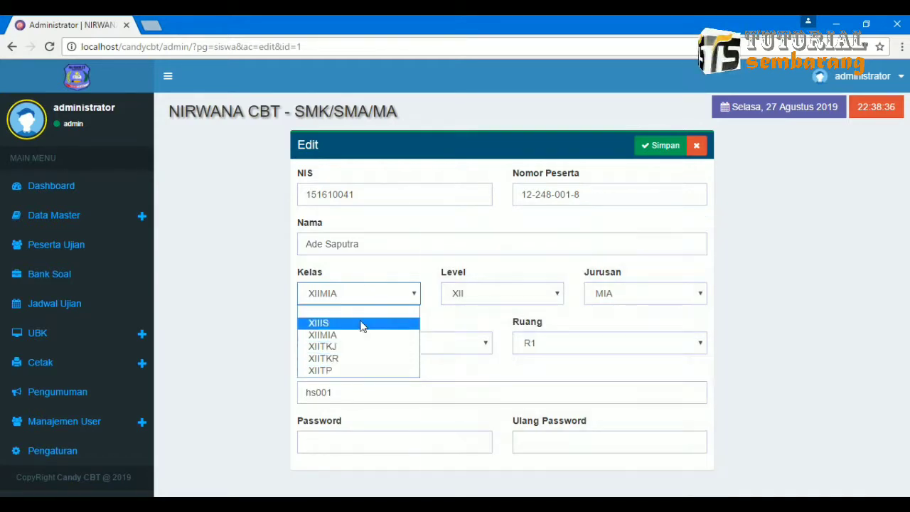
left_click(395, 295)
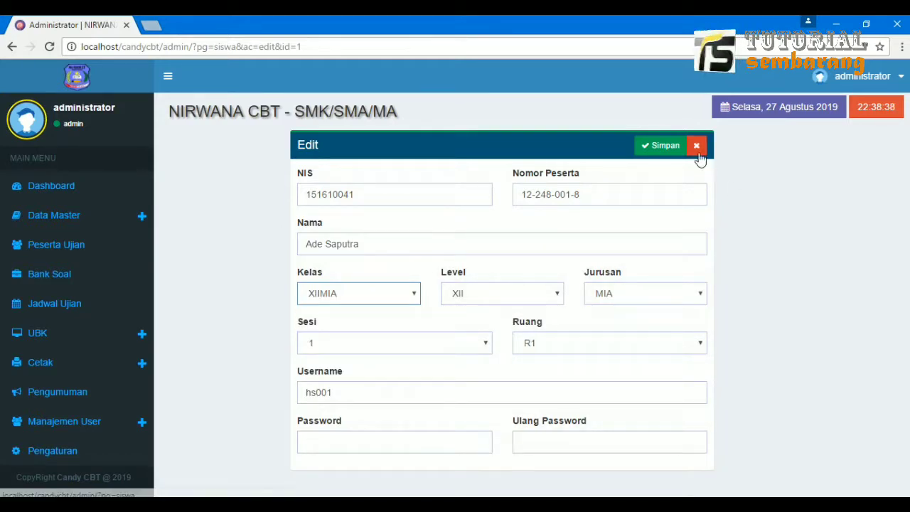
Close the edit form and start a new participant, filling NIS, Nomor Peserta and name AKU.
left_click(665, 146)
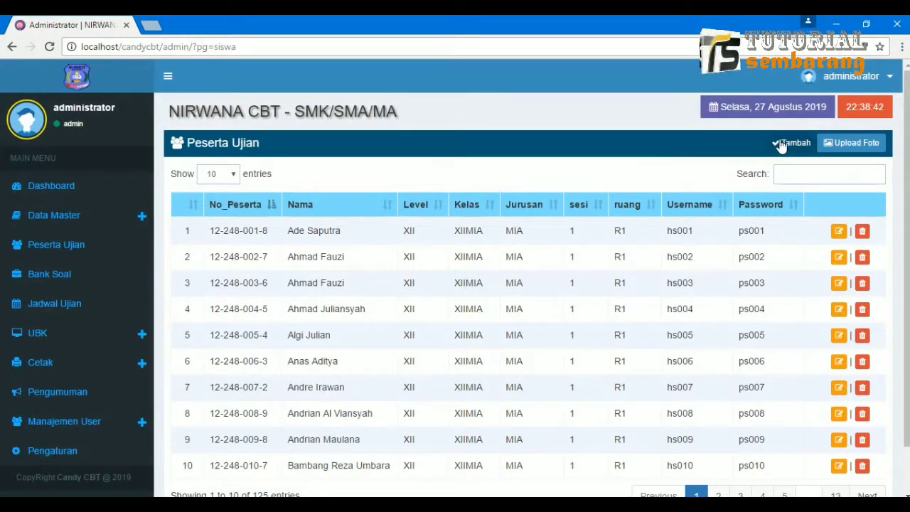
left_click(780, 142)
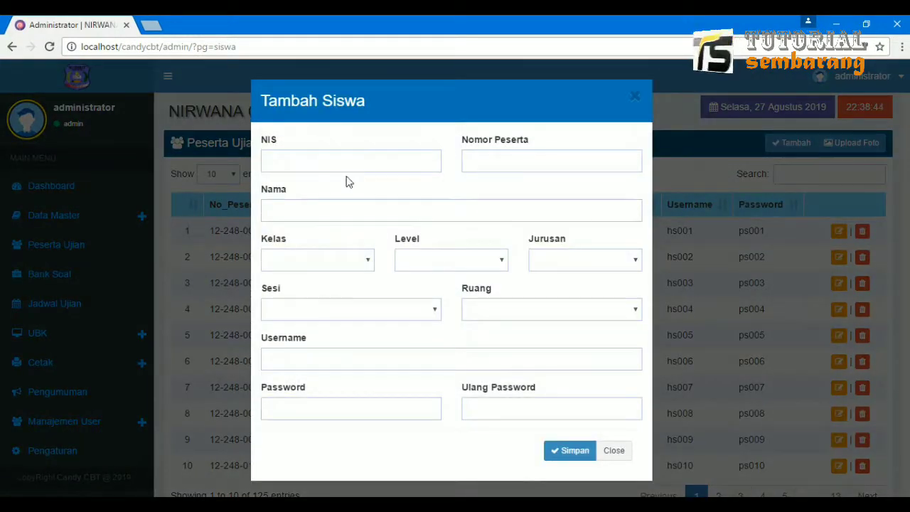
left_click(357, 163)
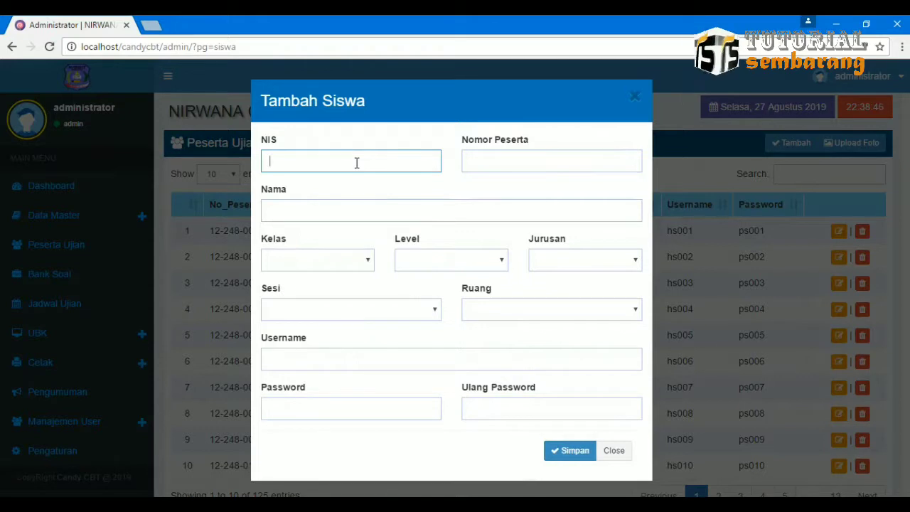
key("Tab")
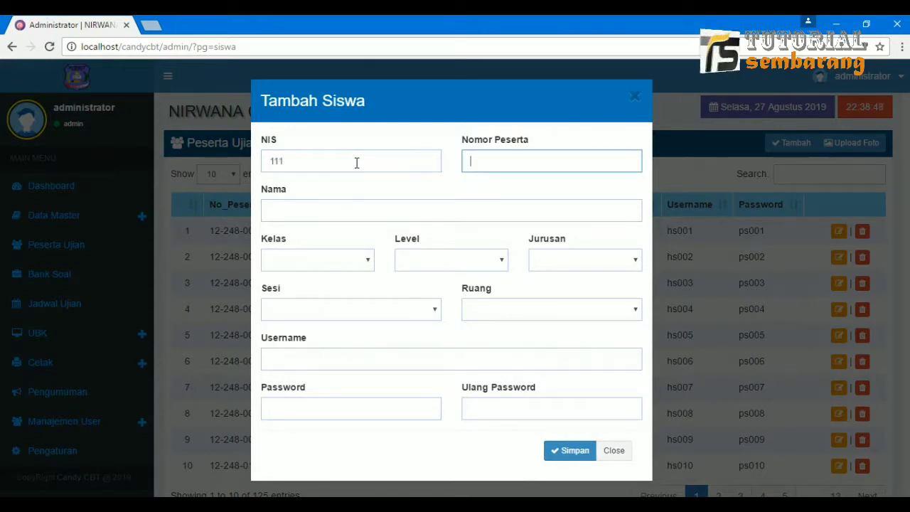
key("Tab")
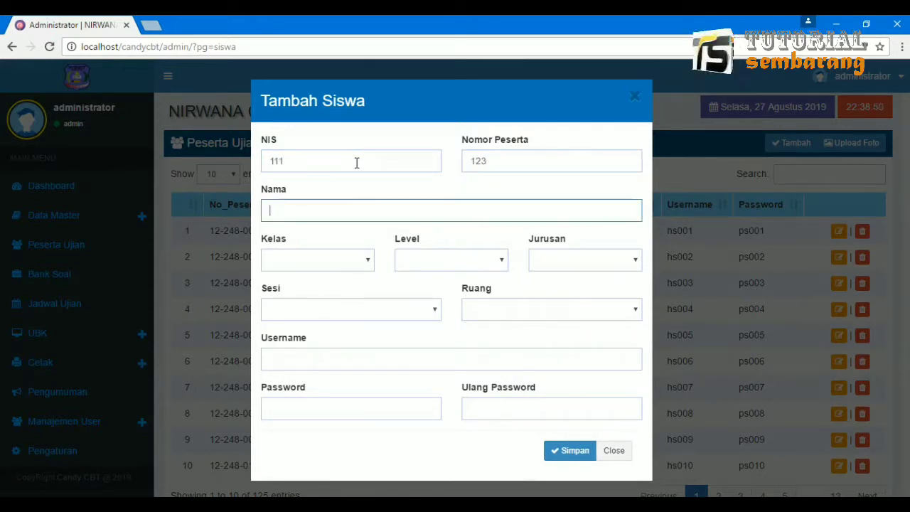
key("Tab")
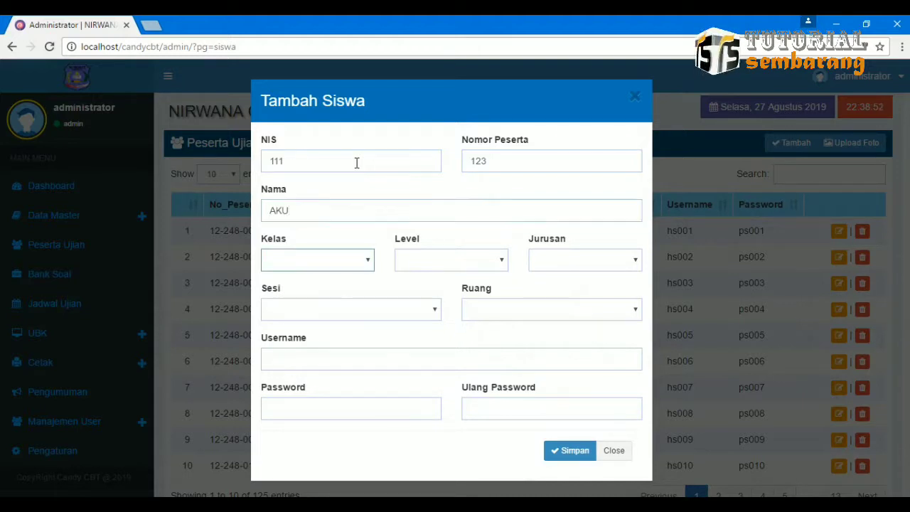
Pick class XIIIS, level XII and major IIS for the new participant.
left_click(360, 265)
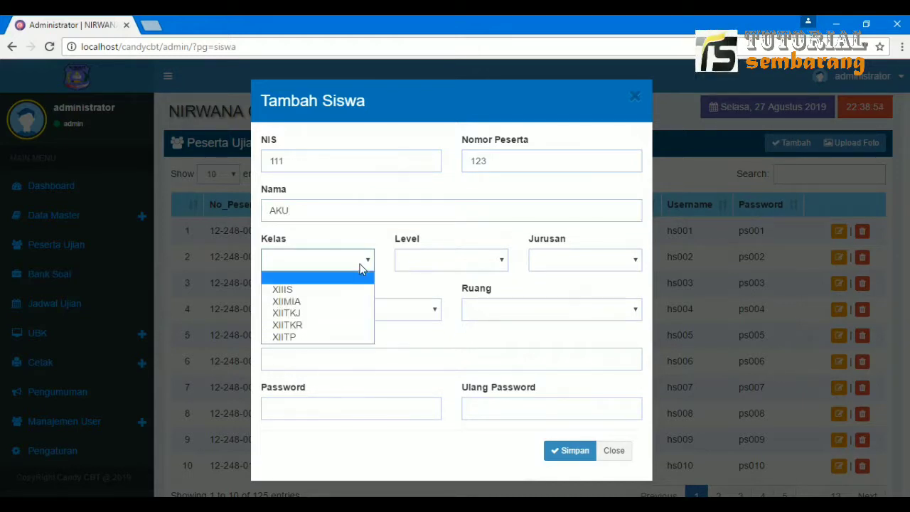
left_click(310, 292)
left_click(445, 264)
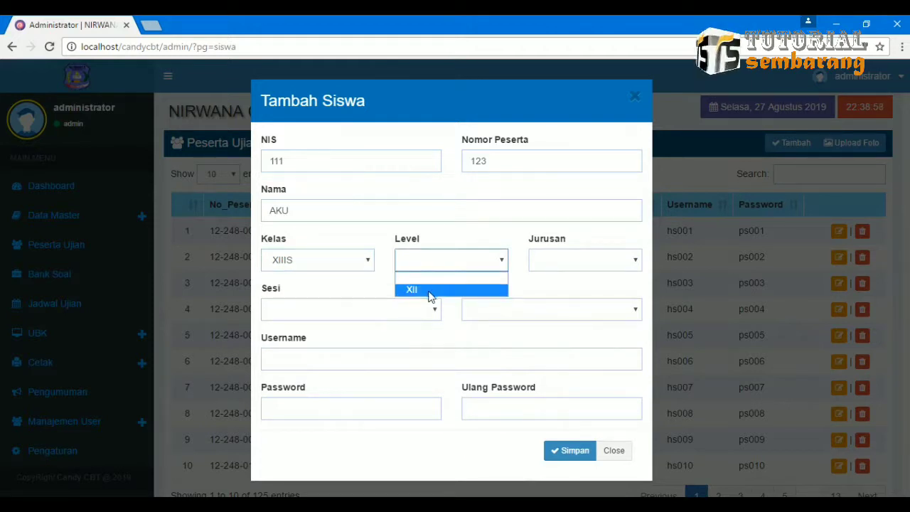
left_click(428, 290)
left_click(550, 266)
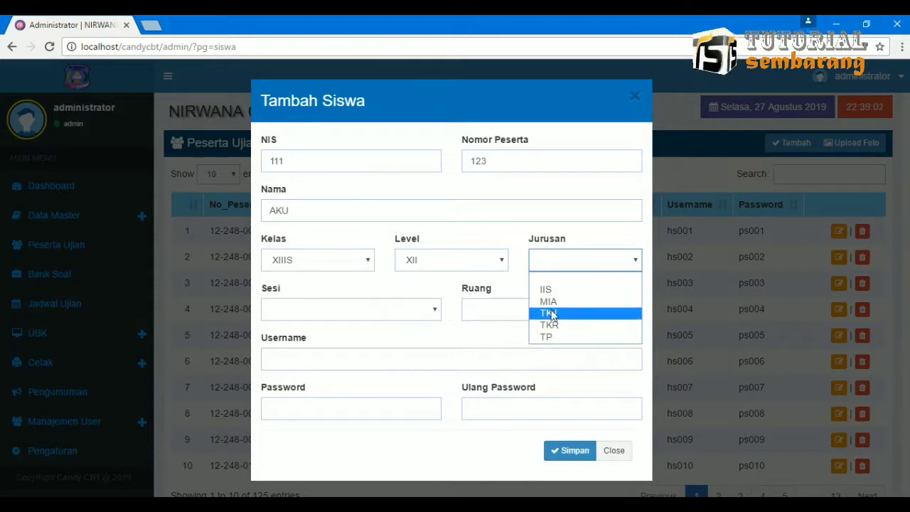
left_click(549, 291)
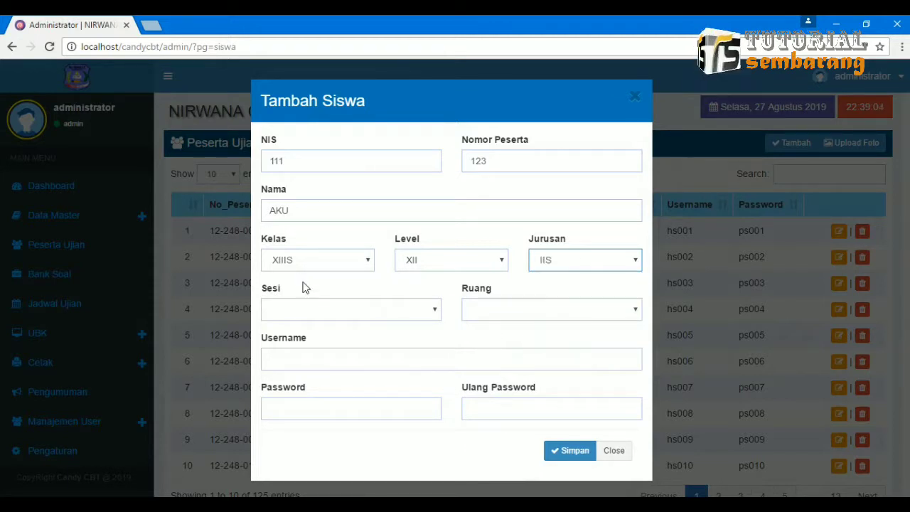
left_click(549, 266)
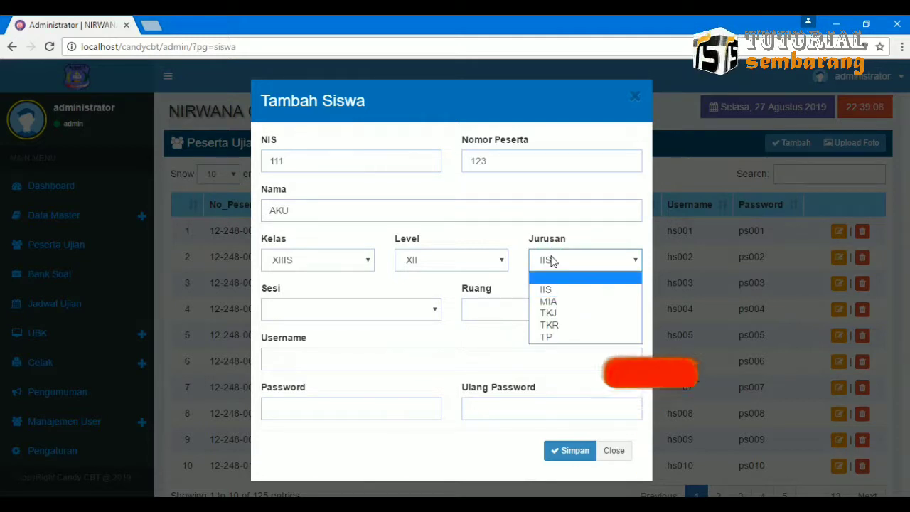
left_click(551, 289)
Change the new participant's class to XIIMIA and major to MIA.
left_click(316, 265)
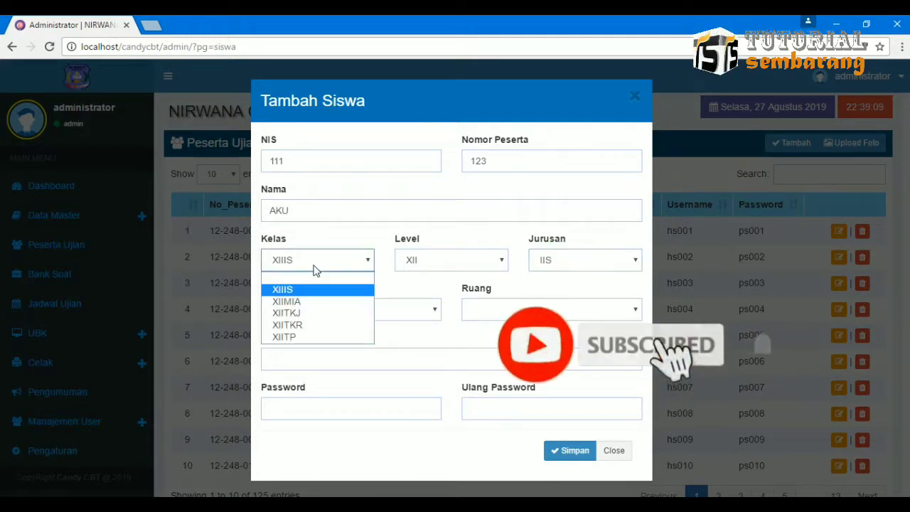
left_click(309, 301)
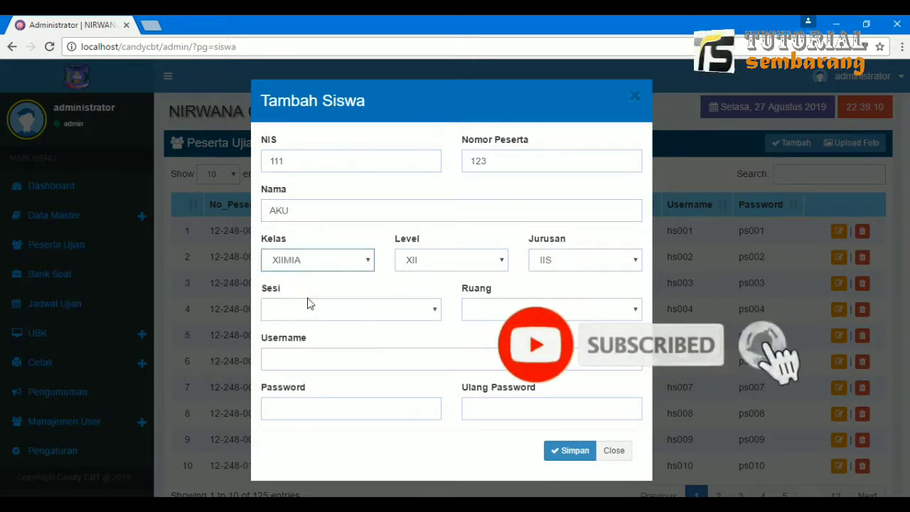
left_click(537, 265)
left_click(552, 301)
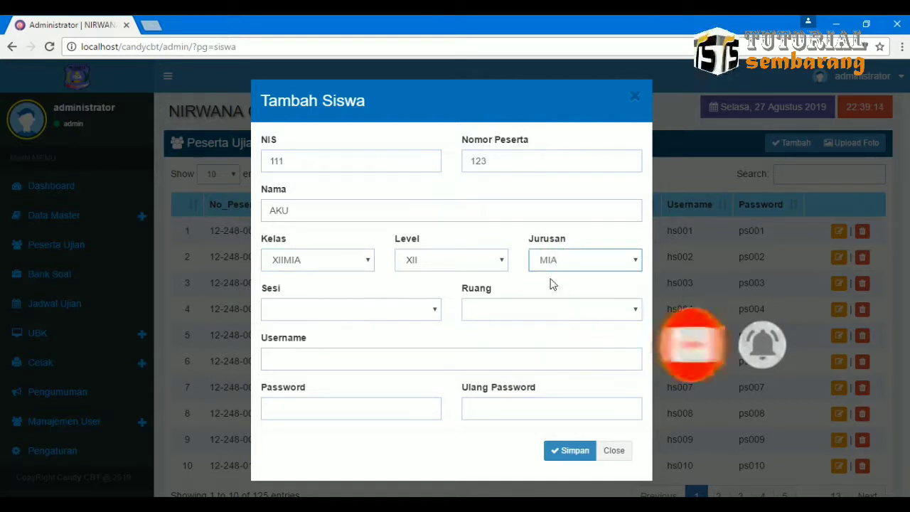
left_click(353, 310)
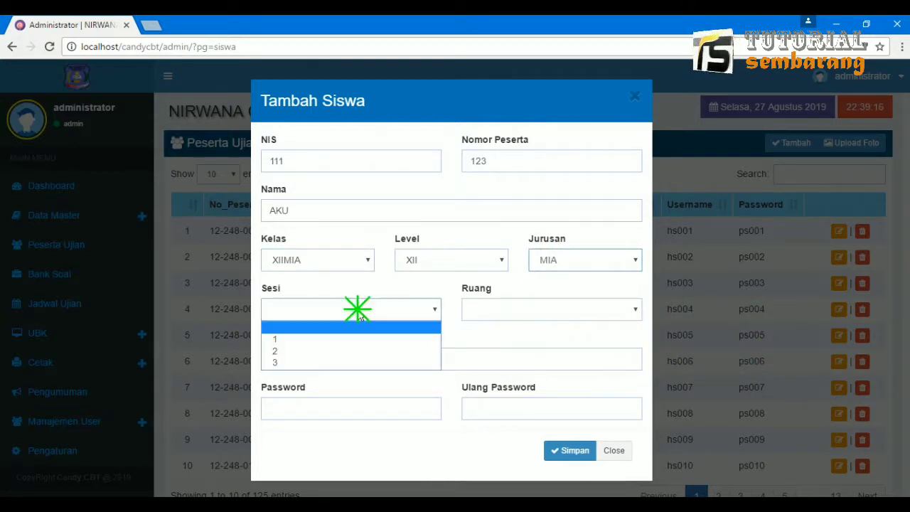
Set session 1 and room R1, enter username AKU and copy it.
left_click(325, 341)
left_click(531, 318)
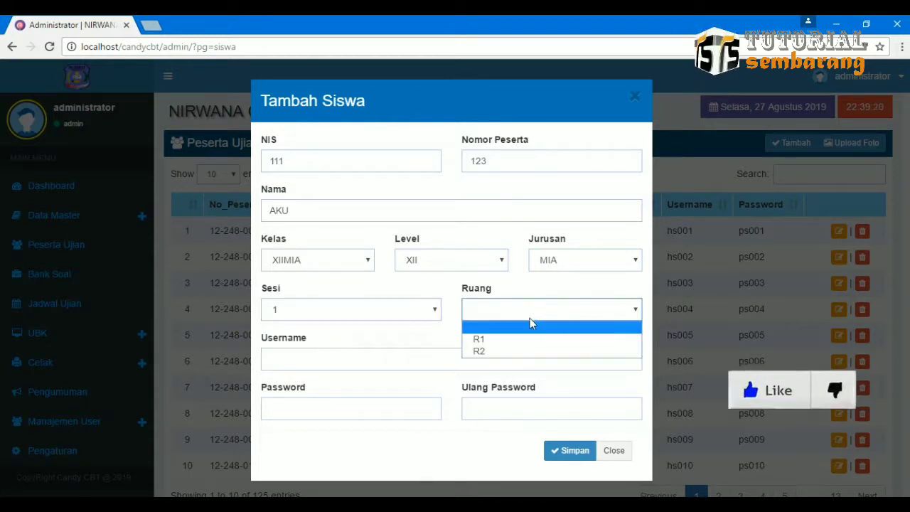
left_click(514, 340)
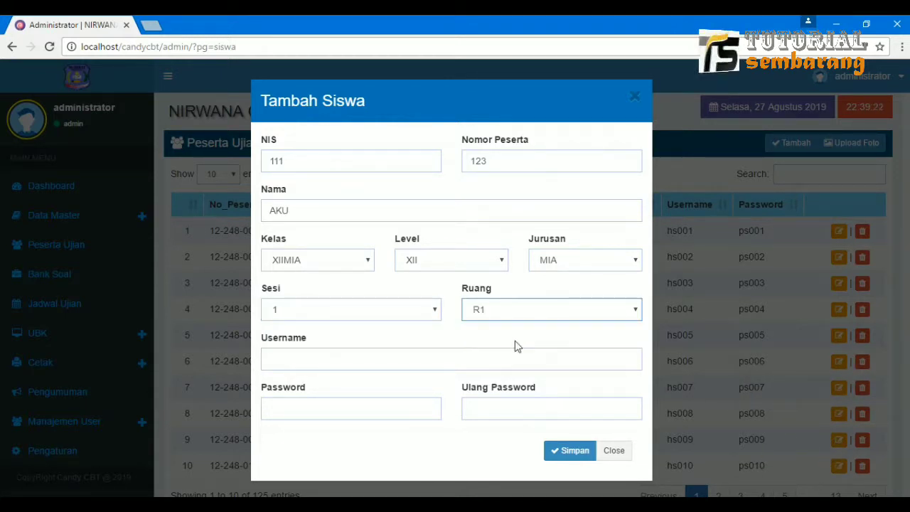
left_click(407, 363)
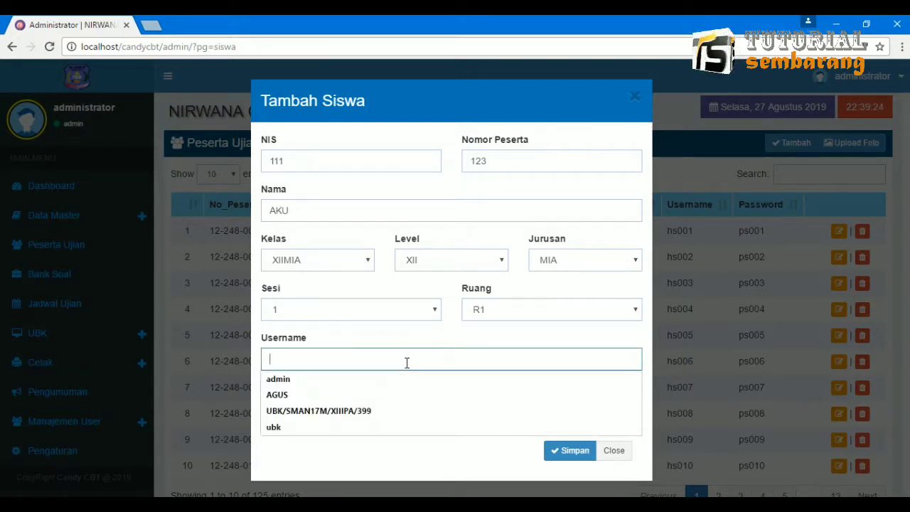
type("AKU")
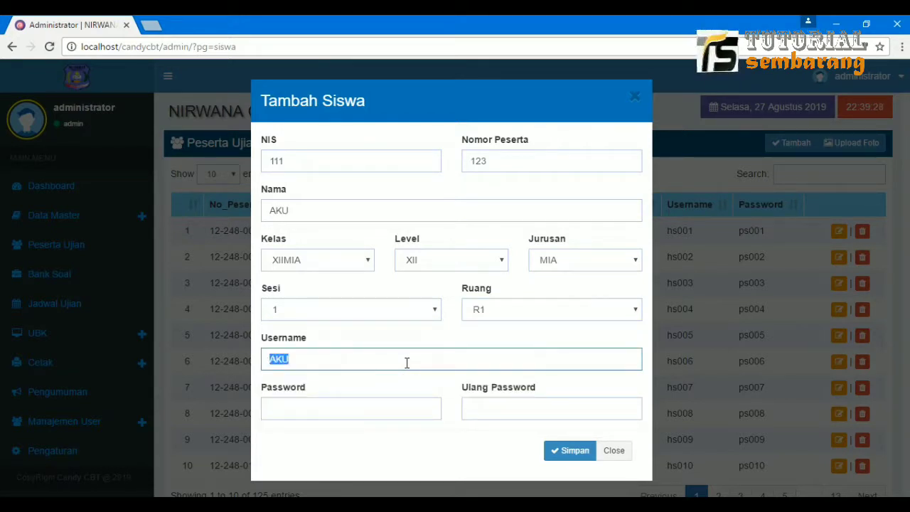
right_click(281, 362)
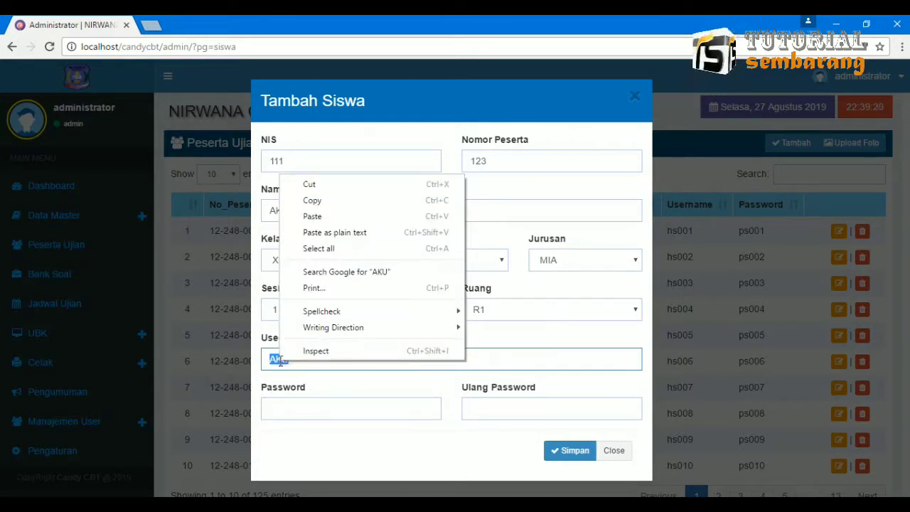
left_click(314, 201)
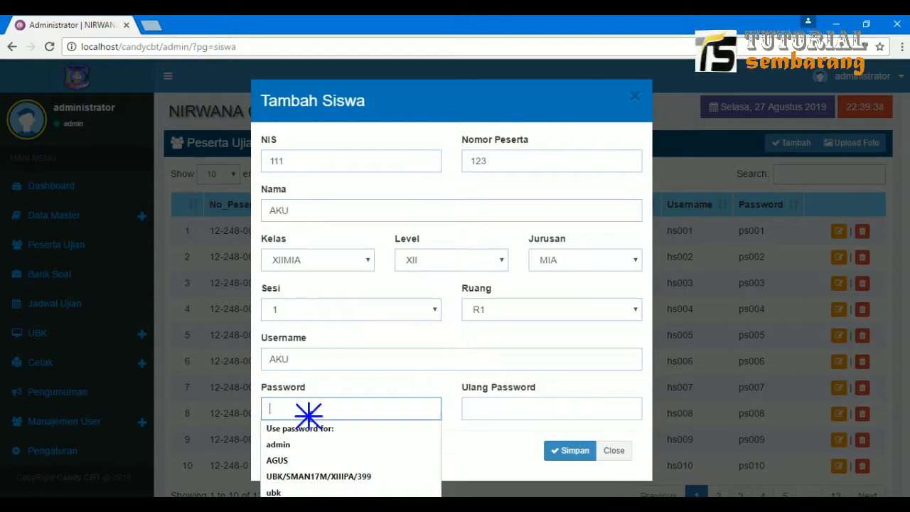
Paste the copied text into Password and Ulang Password, then save the new participant.
right_click(309, 416)
left_click(336, 313)
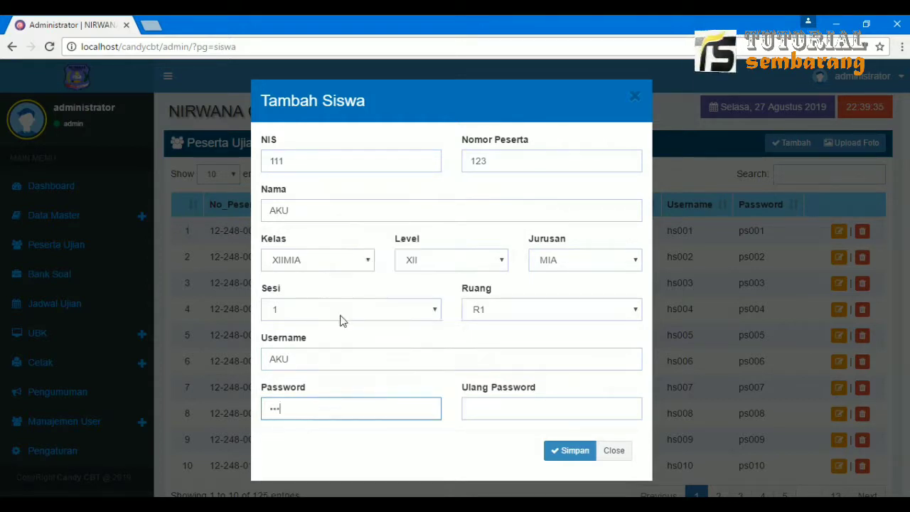
right_click(481, 409)
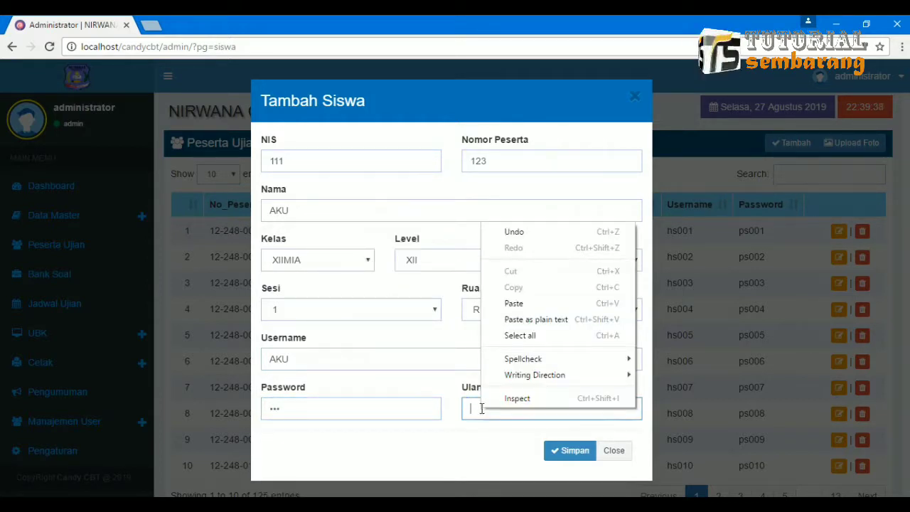
left_click(514, 303)
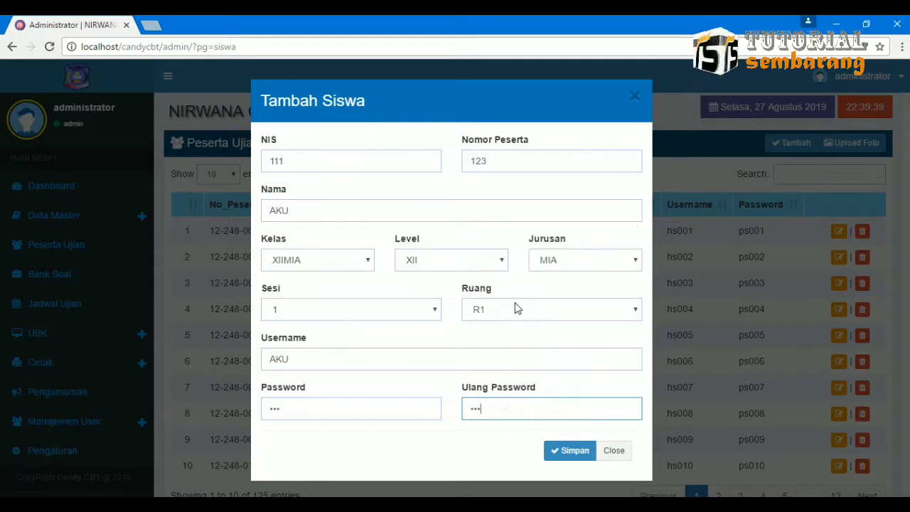
left_click(567, 453)
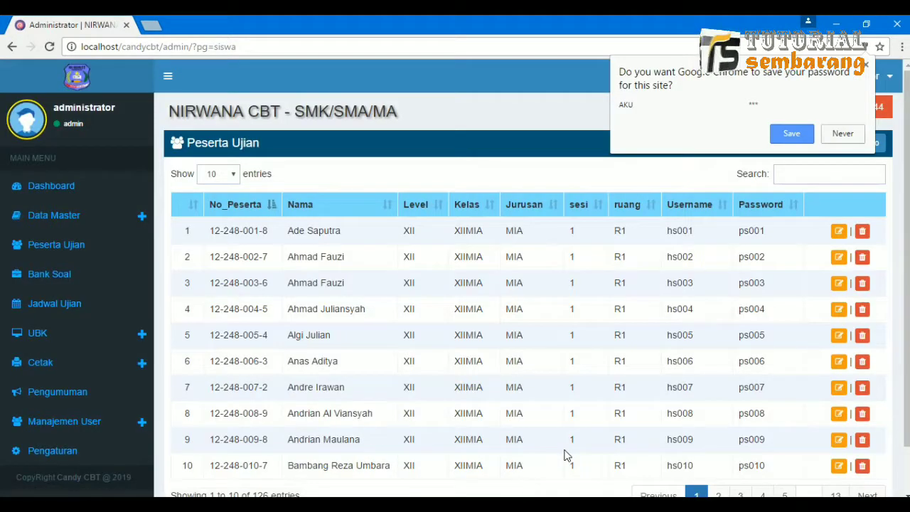
Save the site password and filter Peserta Ujian by AKU to show the new XIIMIA, R1 participant.
left_click(790, 133)
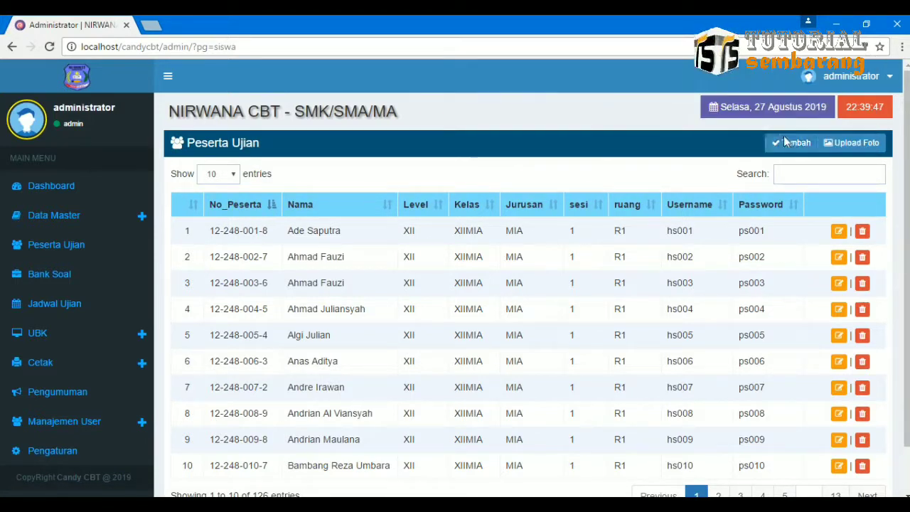
left_click(799, 174)
type("AKU")
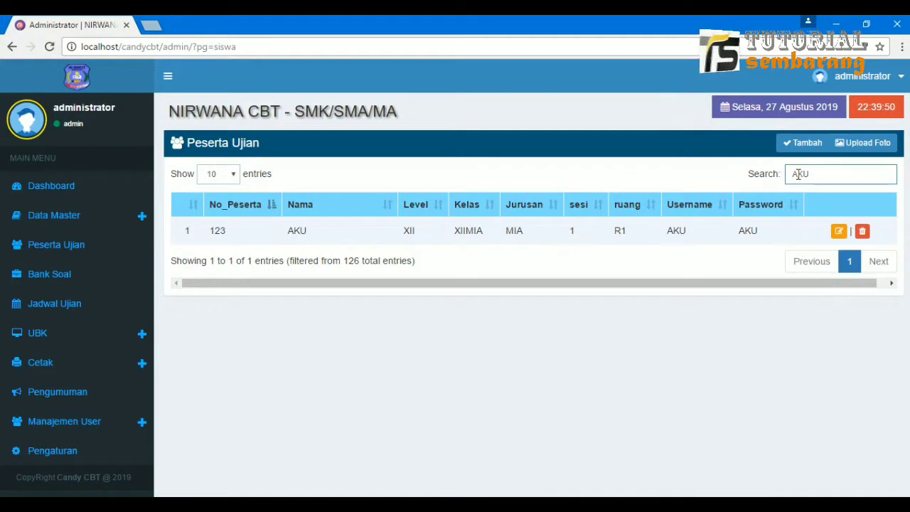
left_click_drag(288, 232, 571, 236)
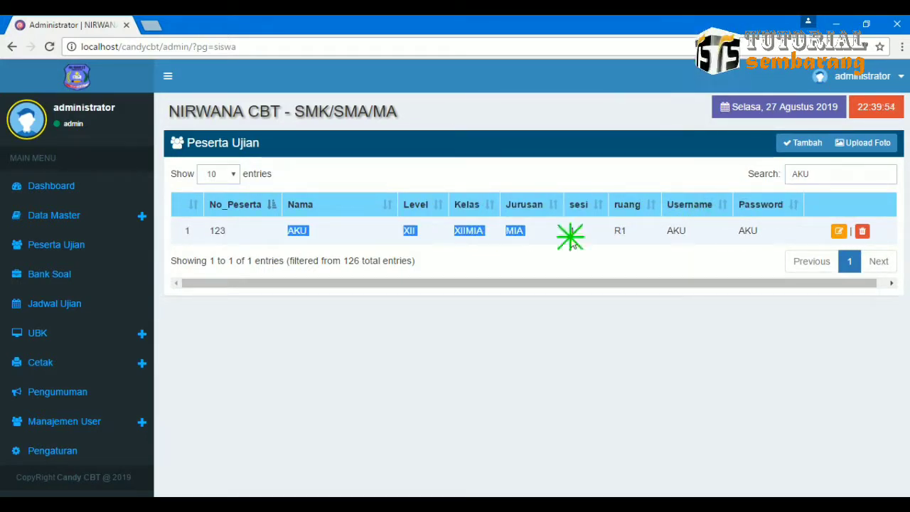
left_click(571, 238)
left_click(122, 215)
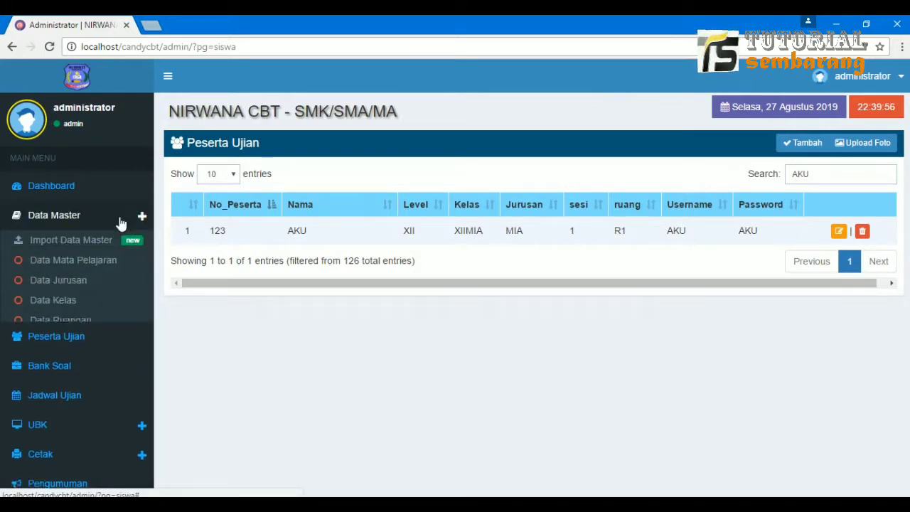
On the Mata Pelajaran page, add subject code SOS named SOSIOLOGI.
left_click(101, 263)
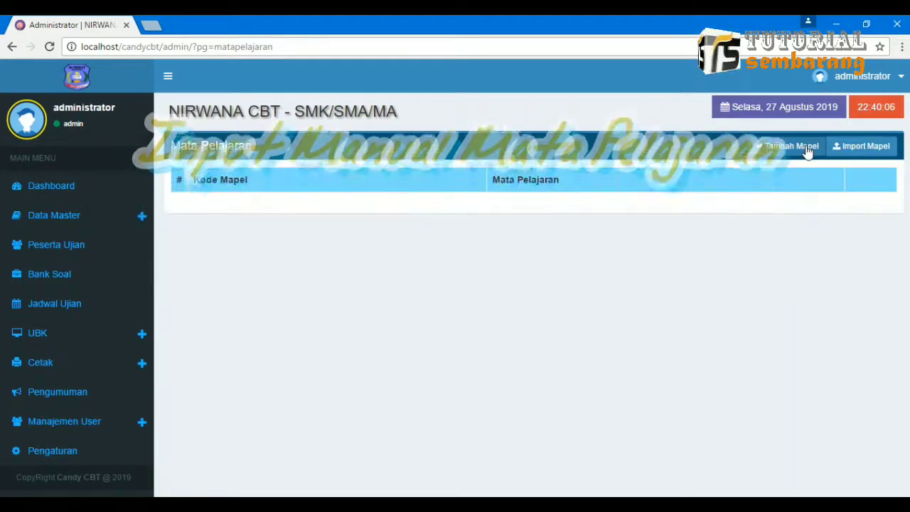
left_click(806, 150)
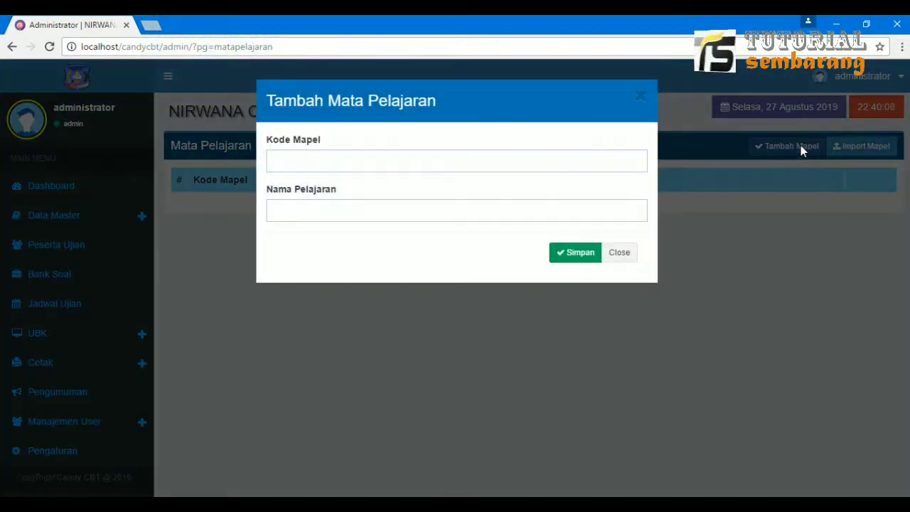
left_click(351, 159)
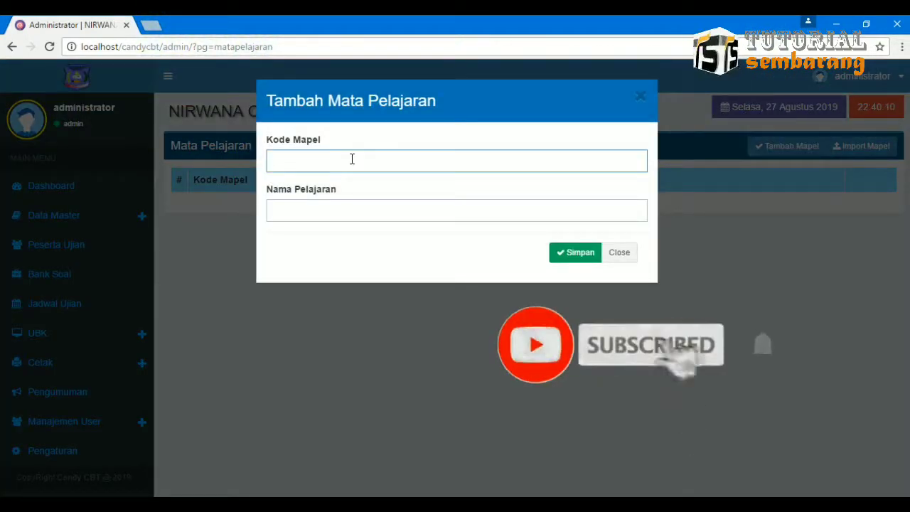
type("SOS")
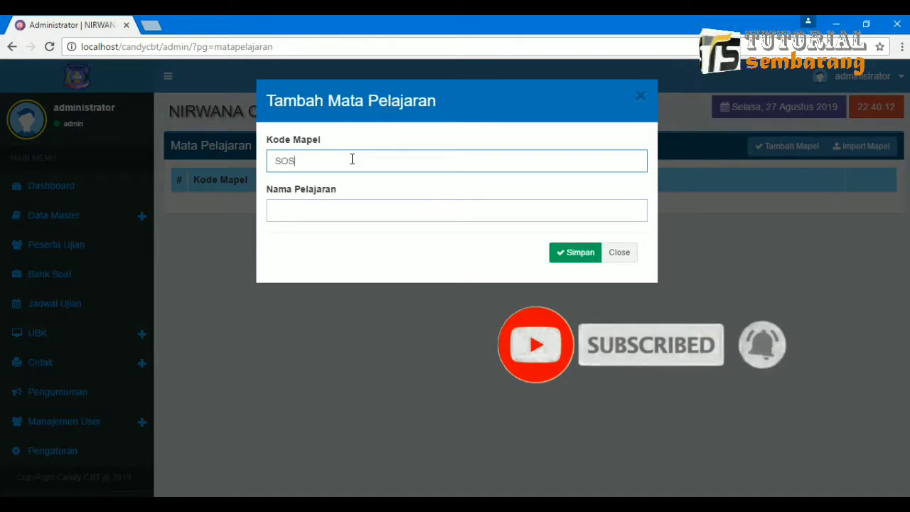
key("Tab")
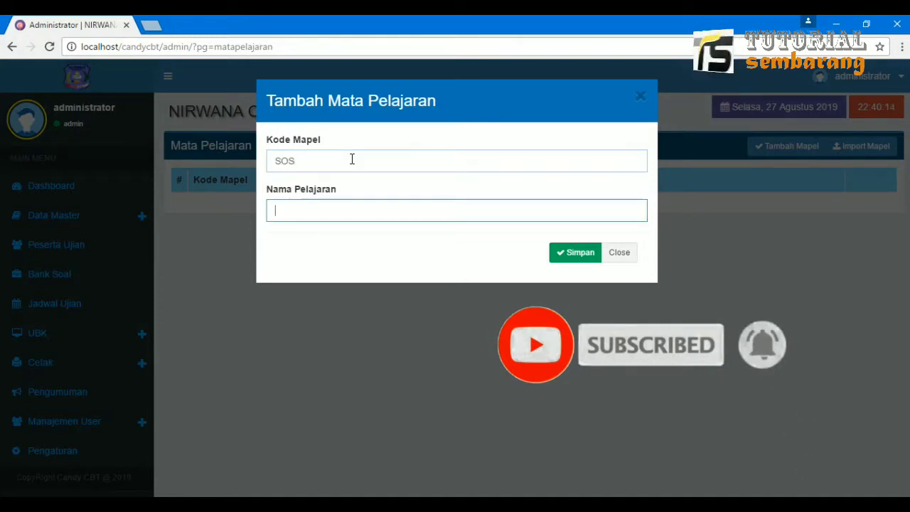
type("SOSIOLOGI")
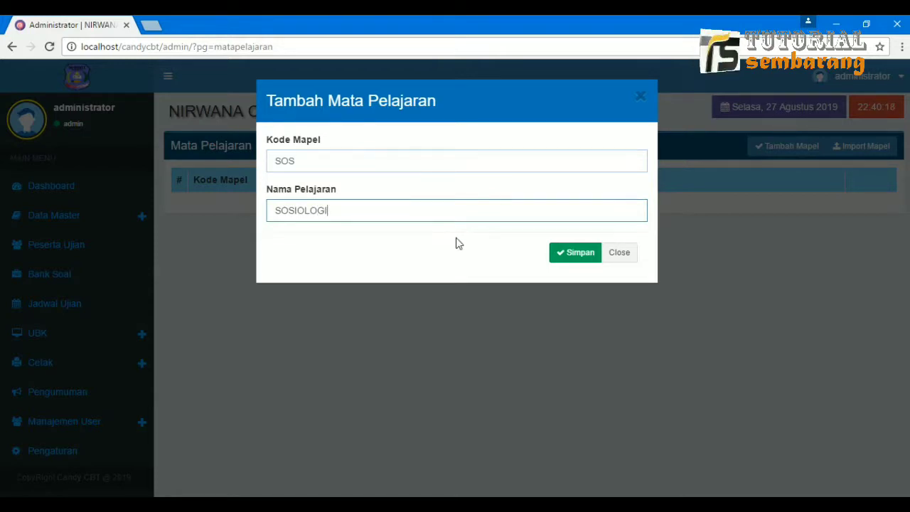
left_click(573, 254)
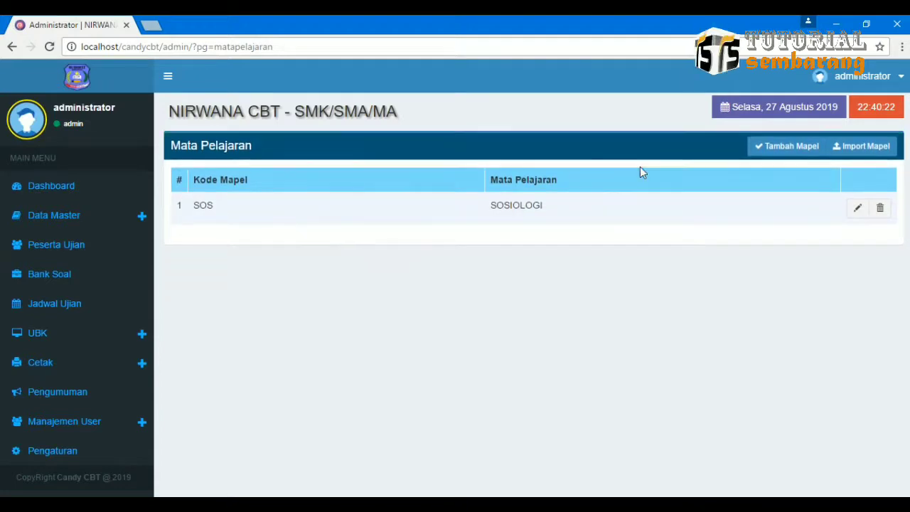
Download the importdatamapel.xls template from Import Mapel and open it in Excel.
left_click(852, 145)
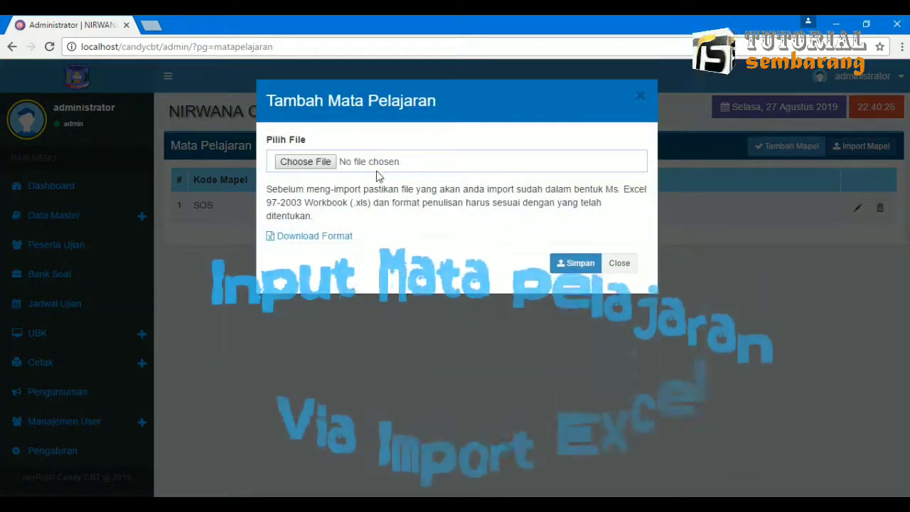
left_click(324, 243)
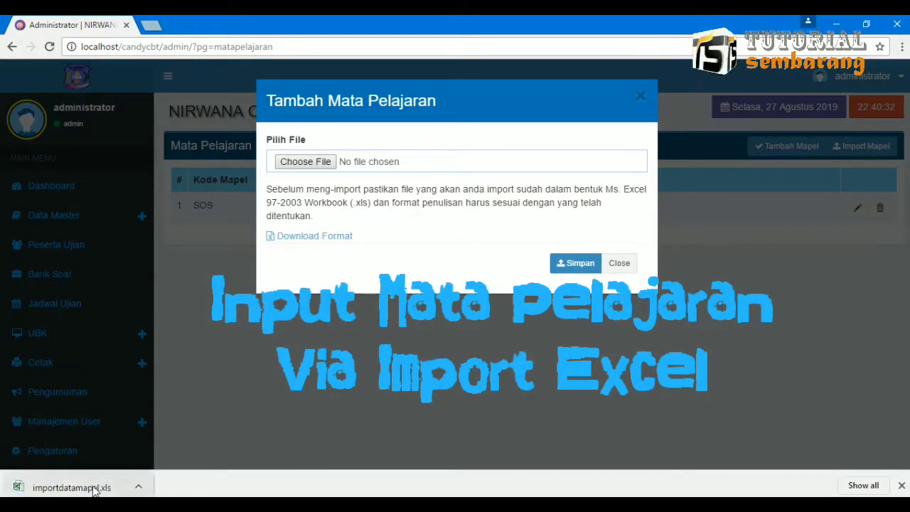
left_click(140, 488)
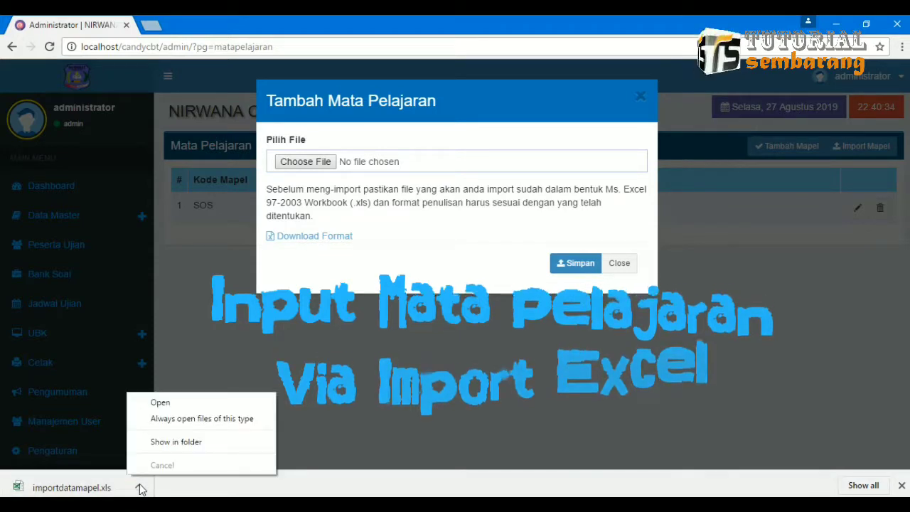
left_click(173, 405)
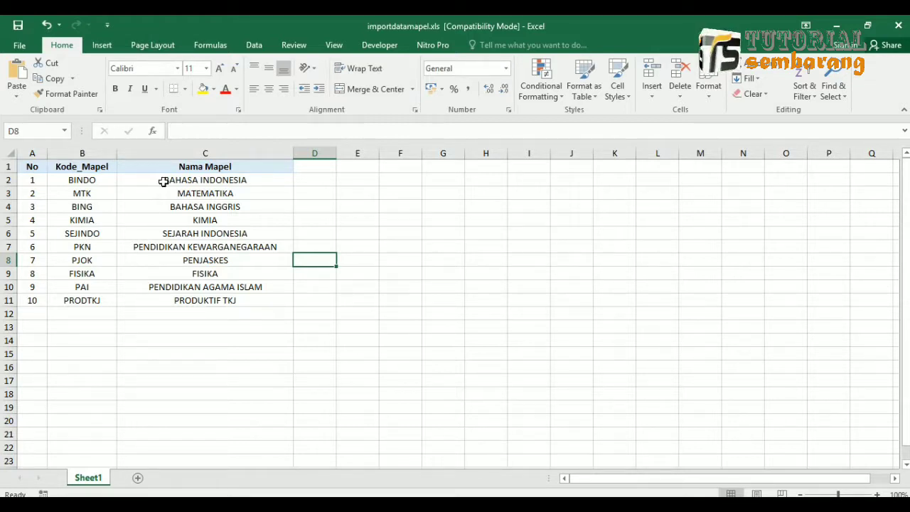
Enter row 12 of the template as 11, EKM, EKONOMI.
left_click_drag(163, 182, 172, 261)
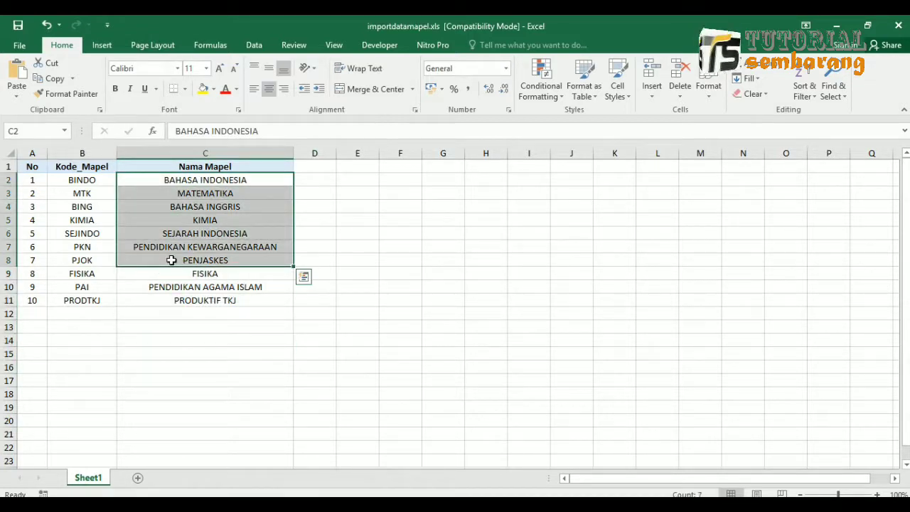
left_click(90, 314)
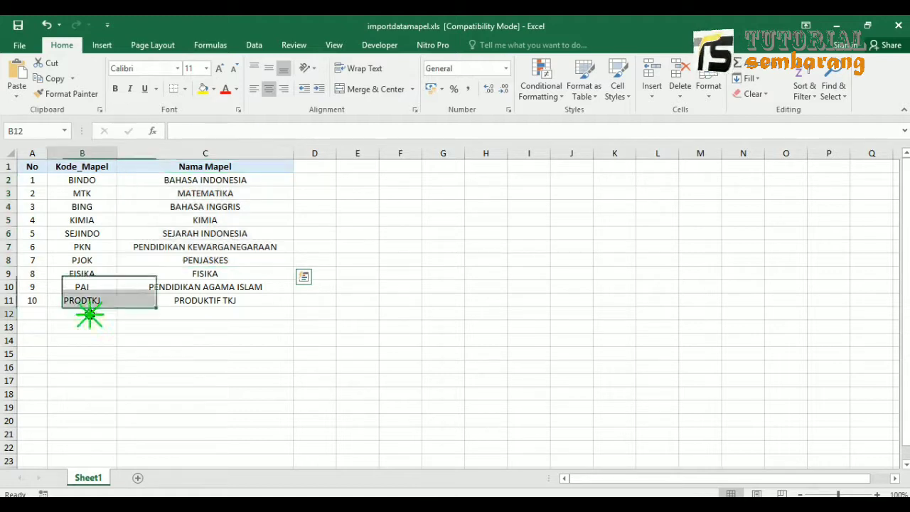
left_click(36, 311)
type("11")
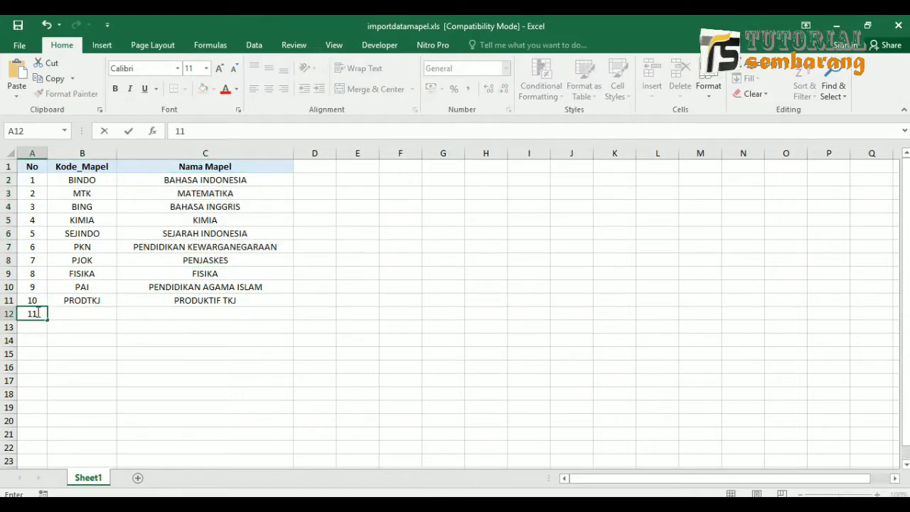
key("Tab")
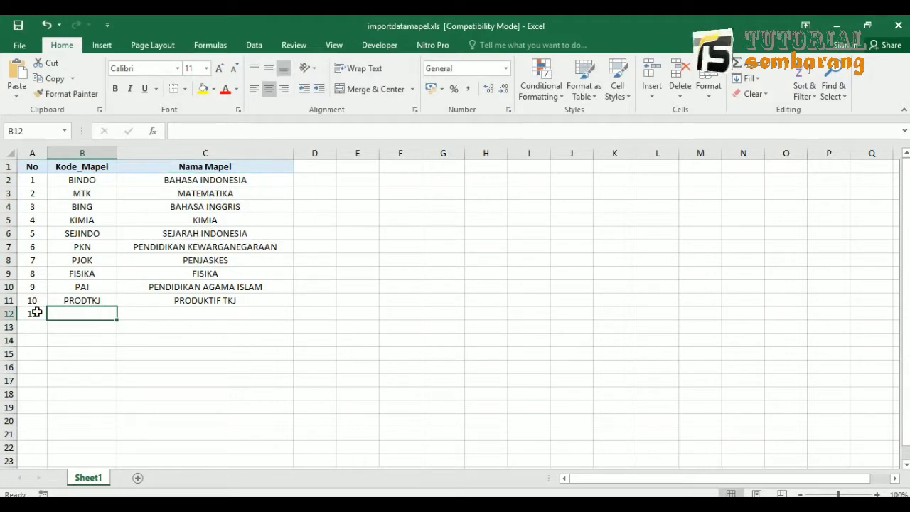
type("E")
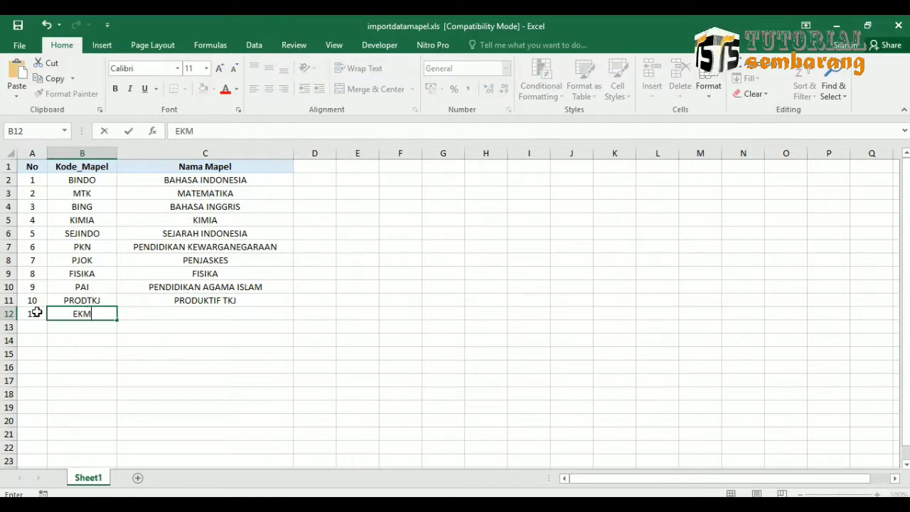
type("KM")
key("Tab")
type("E")
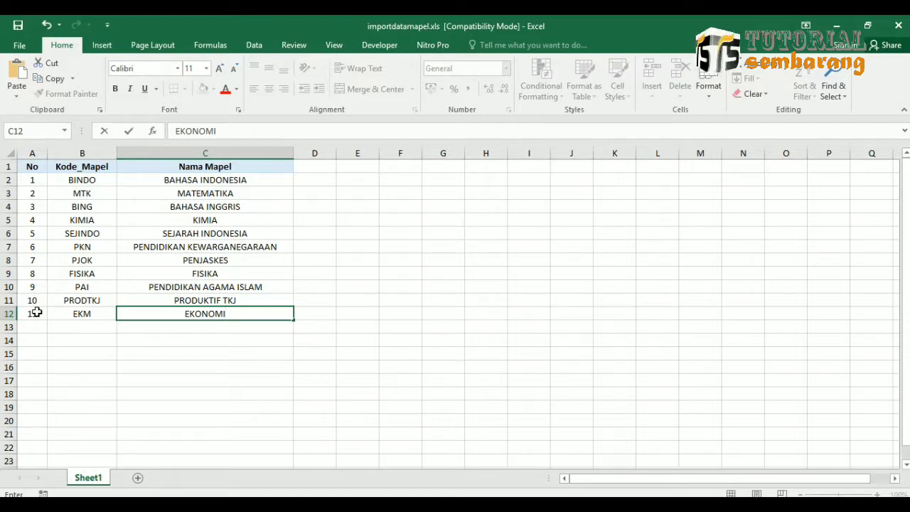
type("KONOMI")
key("Return")
Save the workbook in .xls format despite the Compatibility Checker warning.
key("Up")
left_click(36, 313)
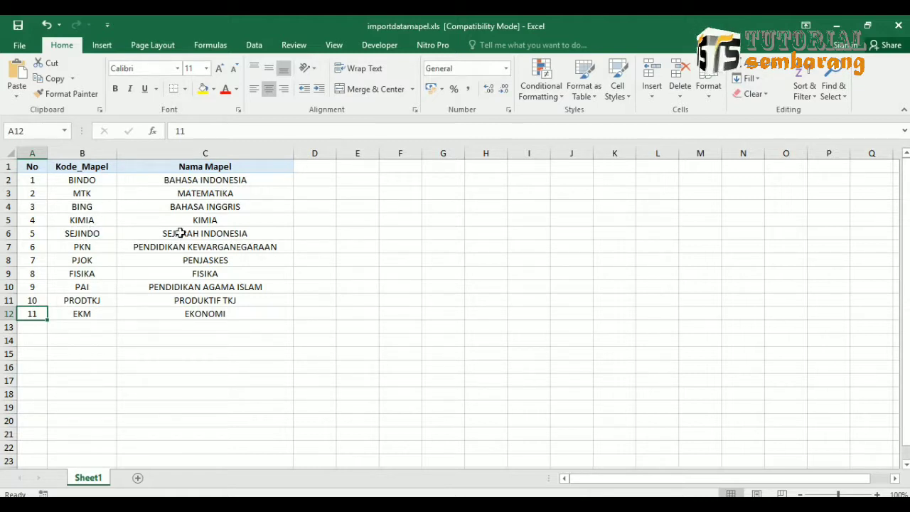
left_click(18, 27)
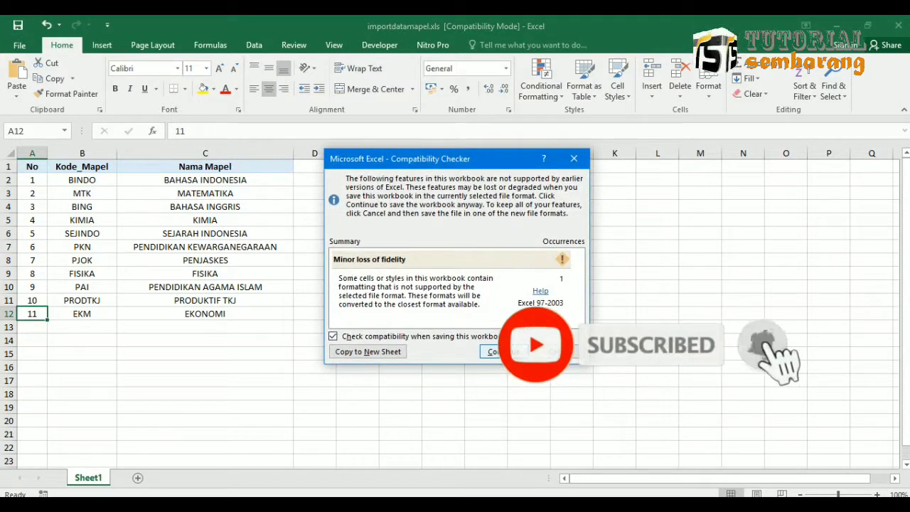
left_click(496, 352)
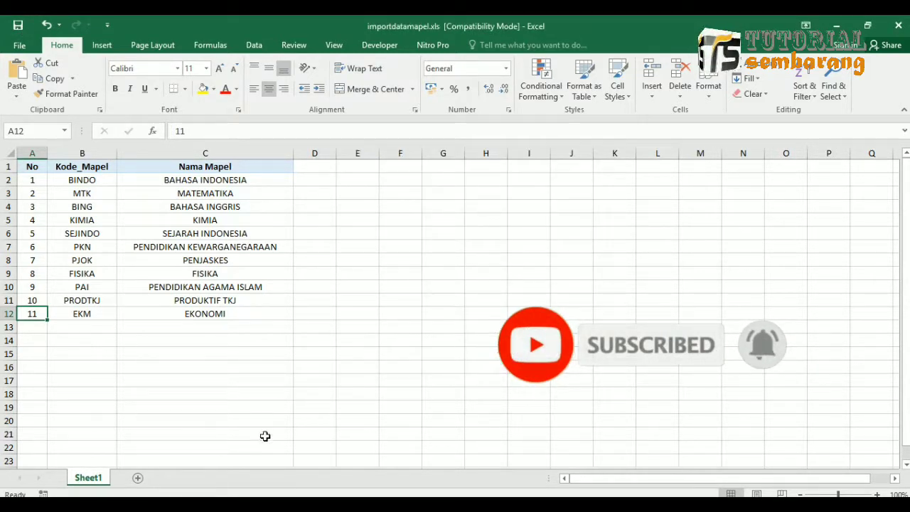
Import importdatamapel.xls from Downloads through the Tambah Mata Pelajaran dialog.
key("alt+Tab")
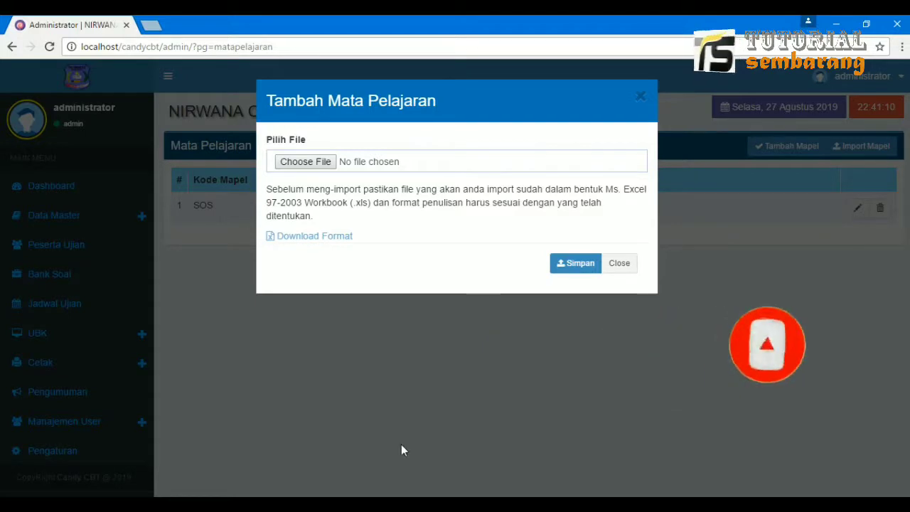
left_click(356, 161)
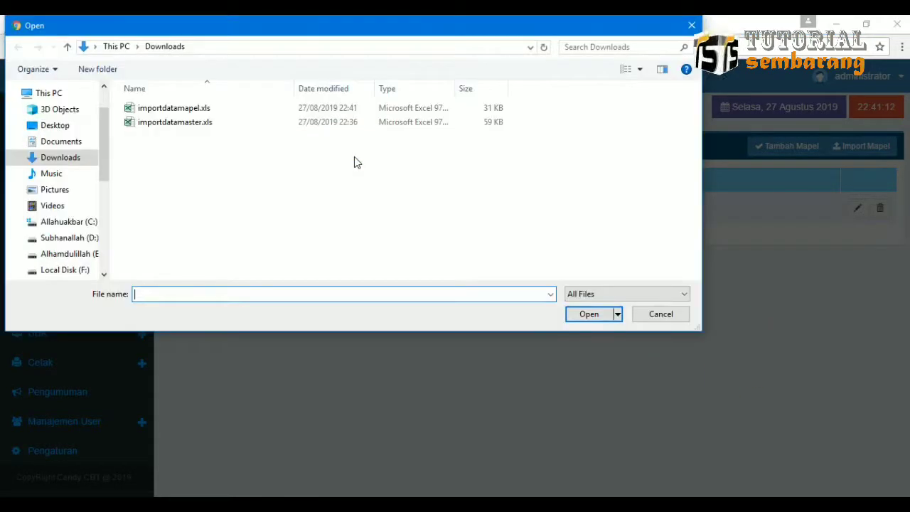
left_click(190, 110)
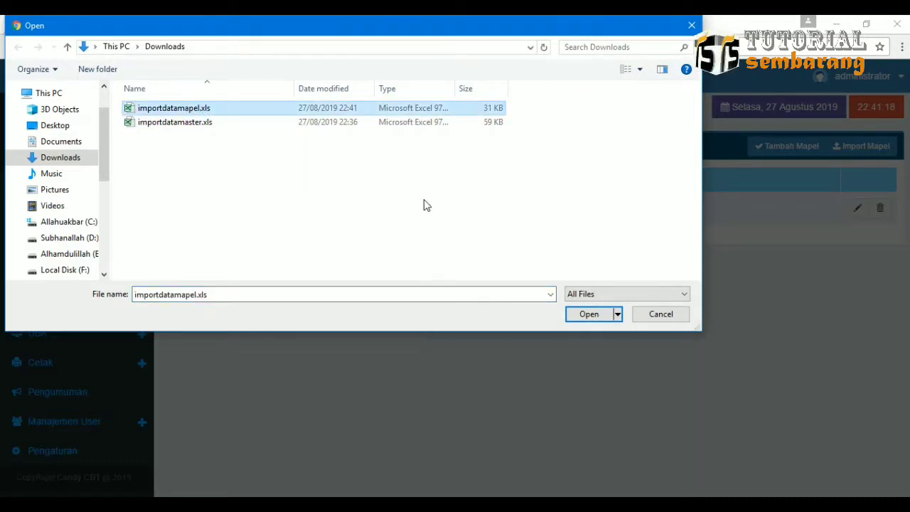
left_click(589, 317)
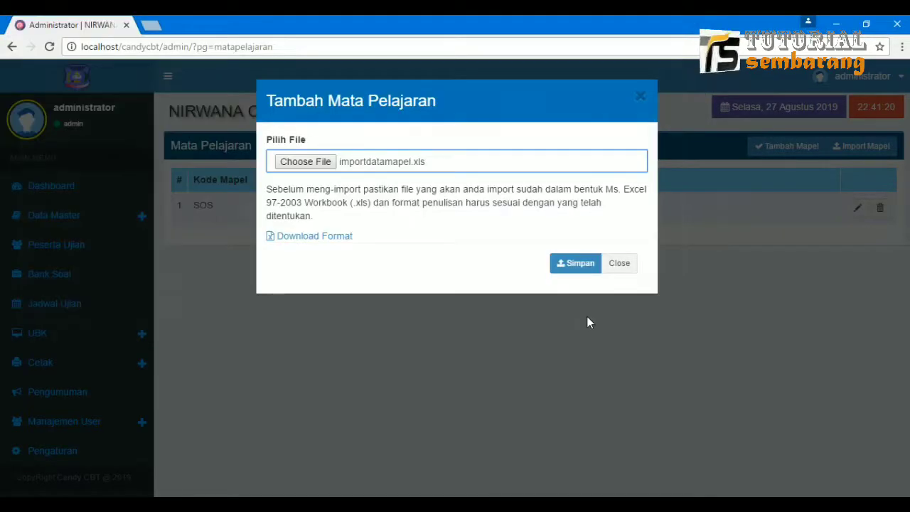
left_click(574, 264)
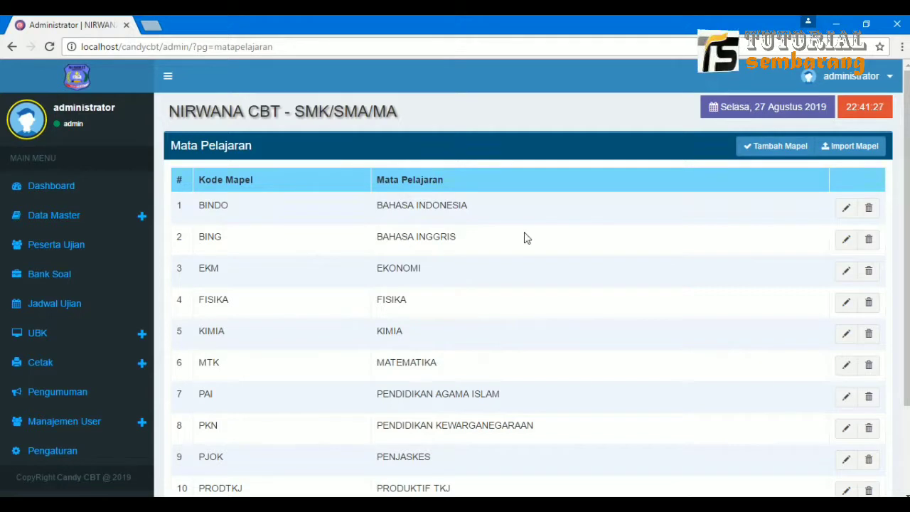
Review the 12 subjects, BINDO through SOS SOSIOLOGI including EKM EKONOMI, then expand Data Master.
scroll(391, 321, "down", 3)
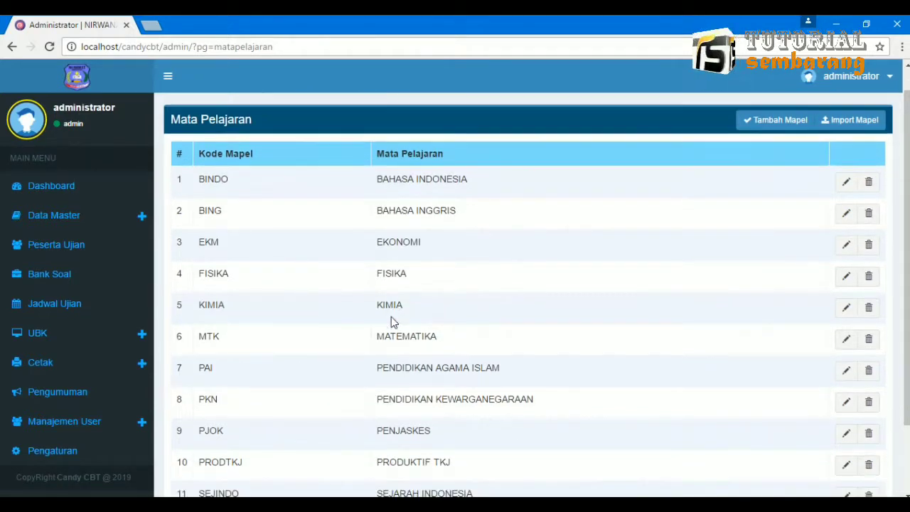
scroll(392, 318, "up", 3)
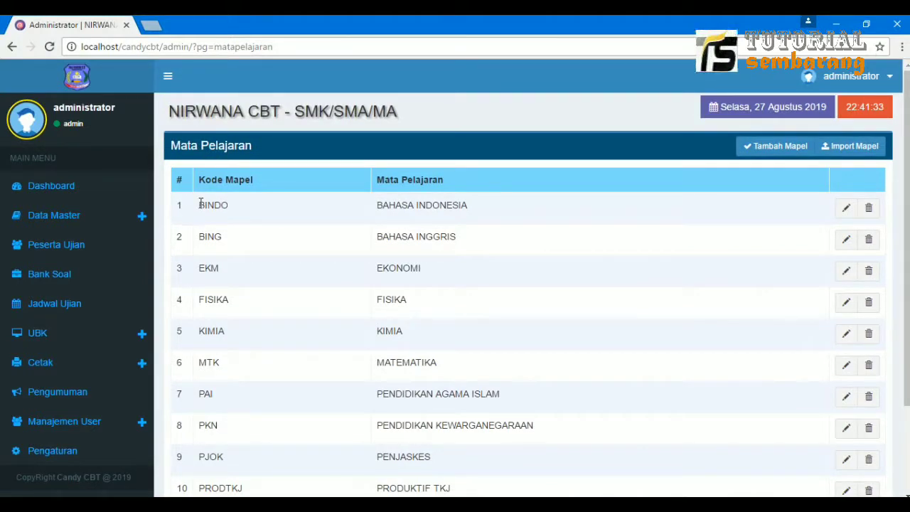
left_click_drag(200, 205, 512, 354)
left_click(507, 379)
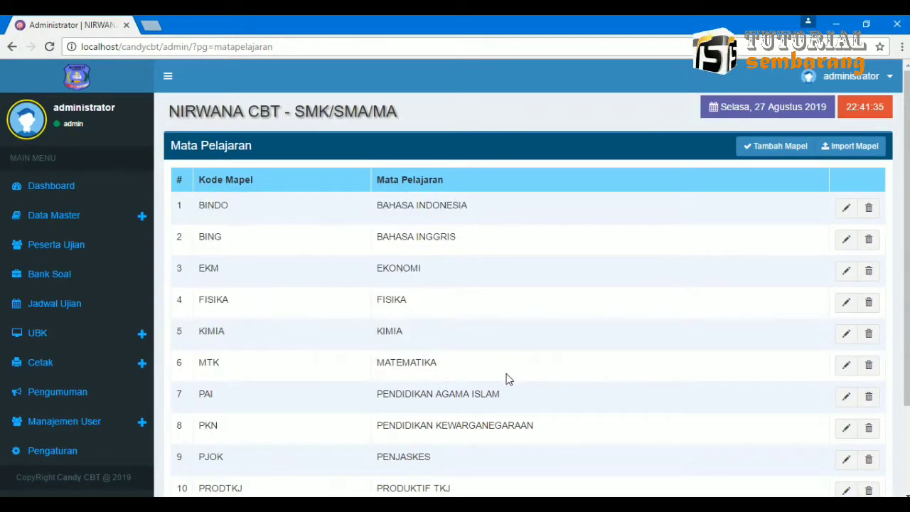
left_click(114, 212)
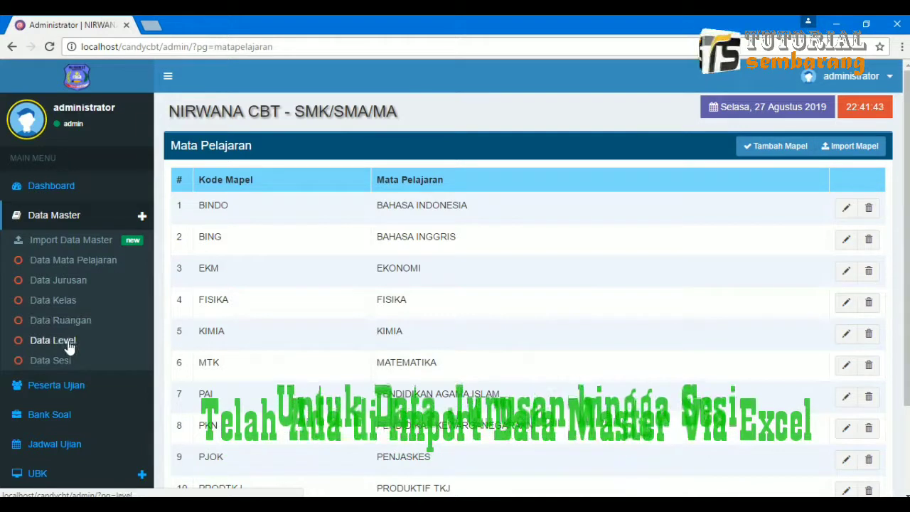
View the Data Jurusan, Data Kelas, Data Ruangan, Data Level and Data Sesi pages in turn.
left_click(84, 284)
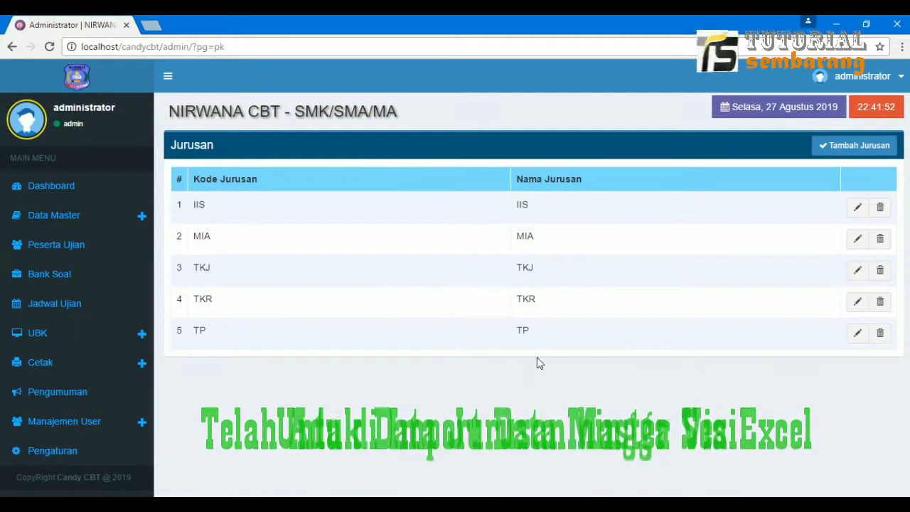
left_click(118, 220)
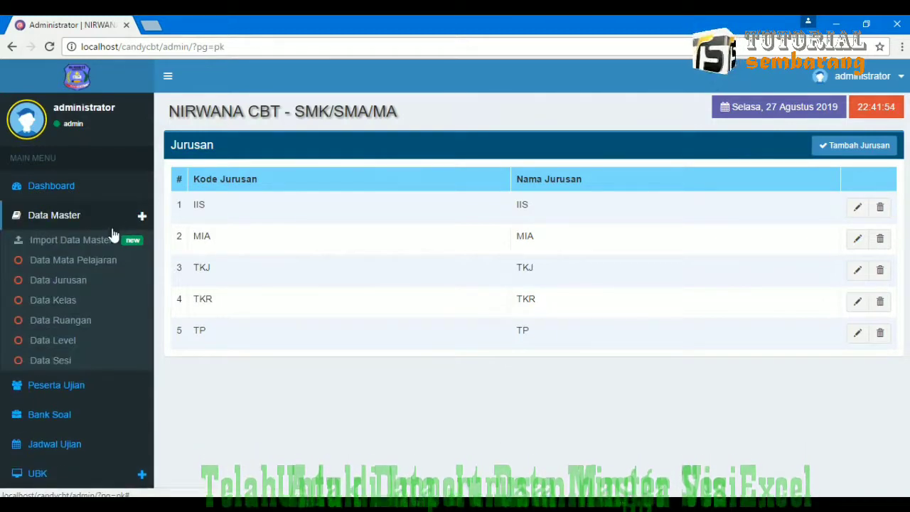
left_click(83, 299)
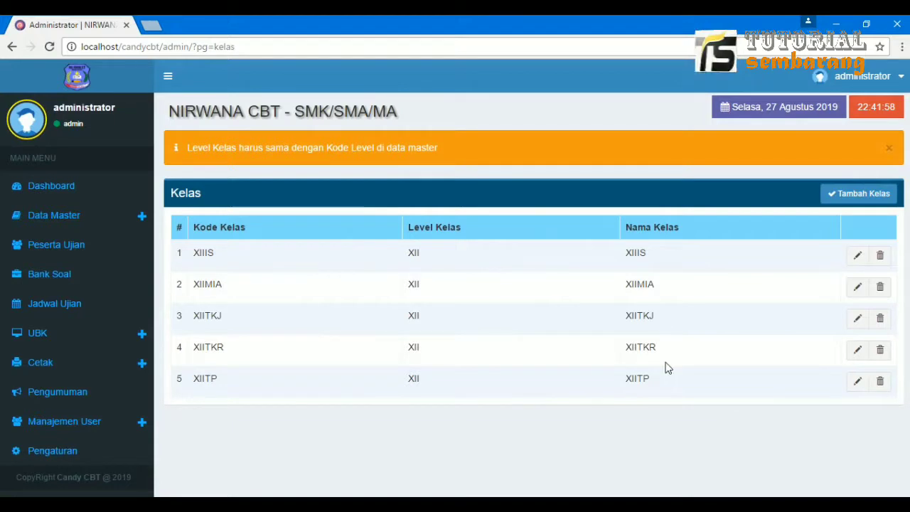
left_click(114, 218)
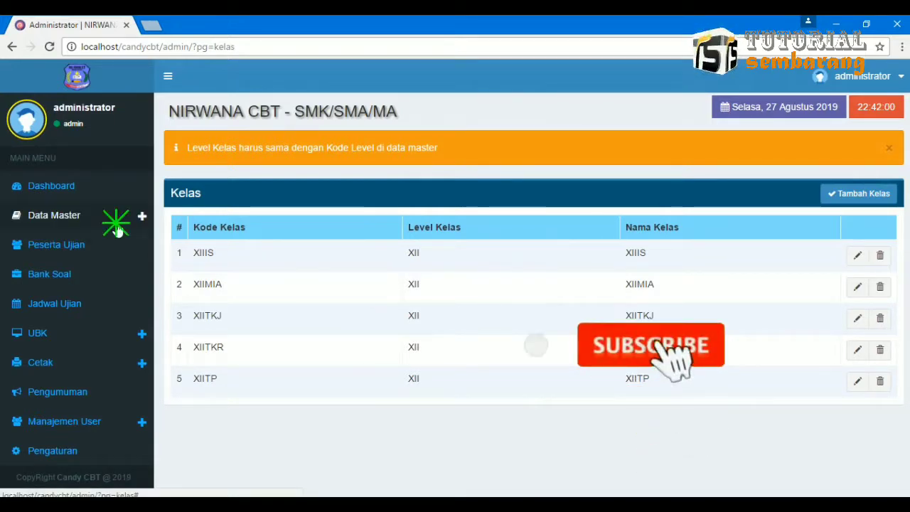
left_click(86, 320)
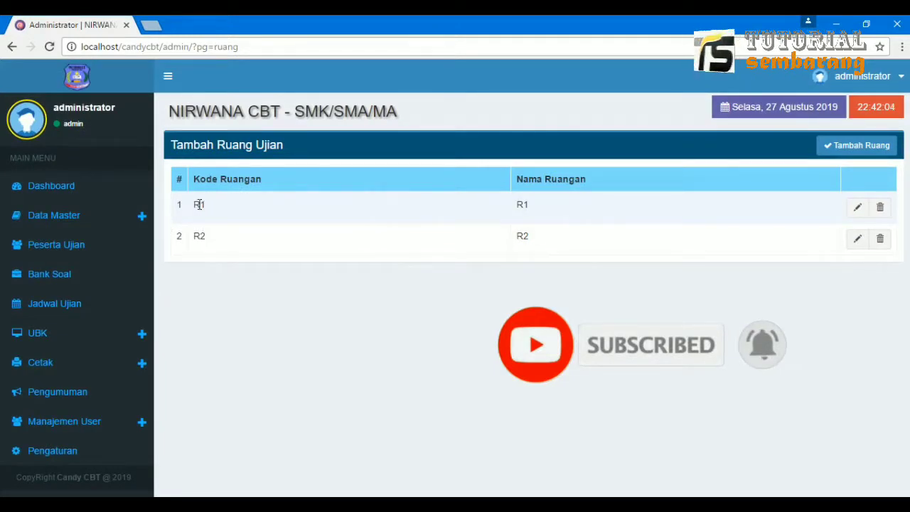
left_click(78, 221)
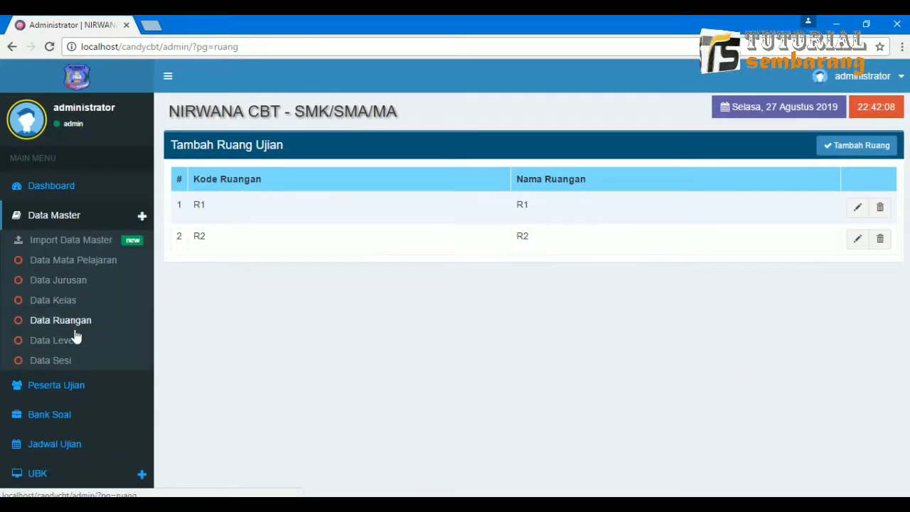
left_click(52, 340)
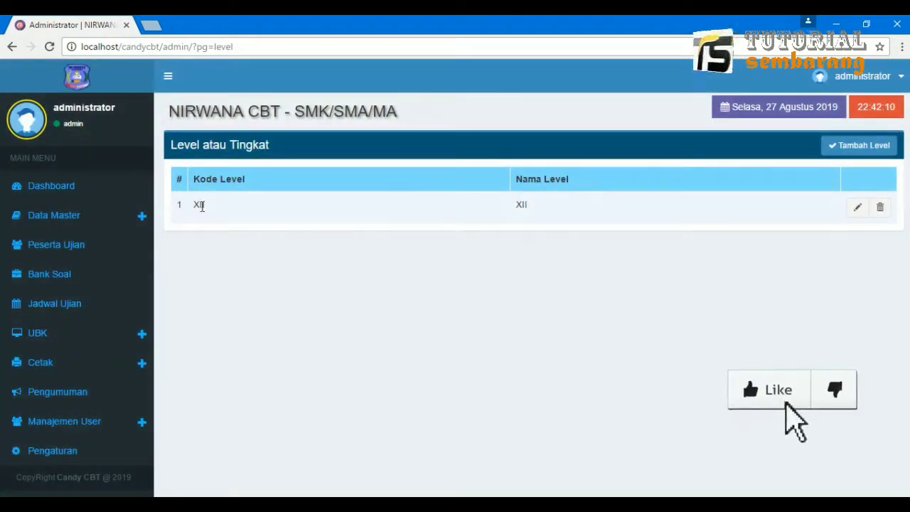
left_click(121, 224)
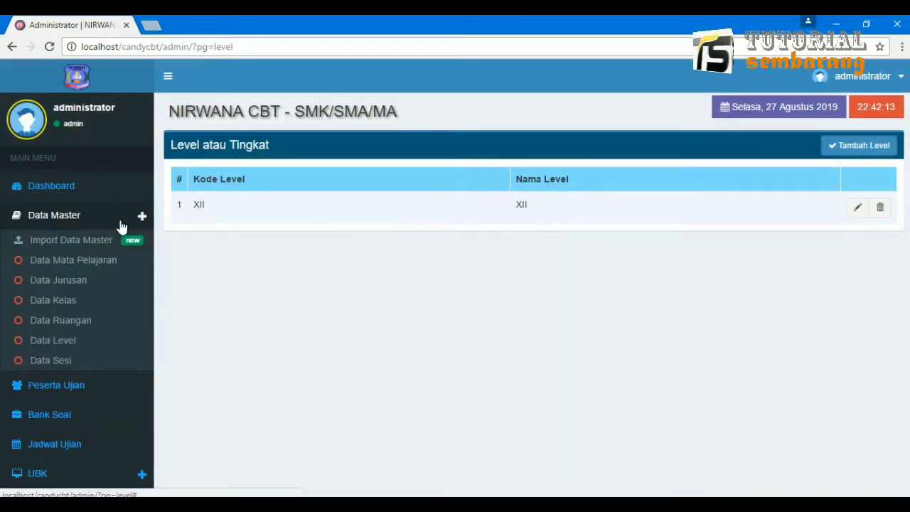
left_click(78, 362)
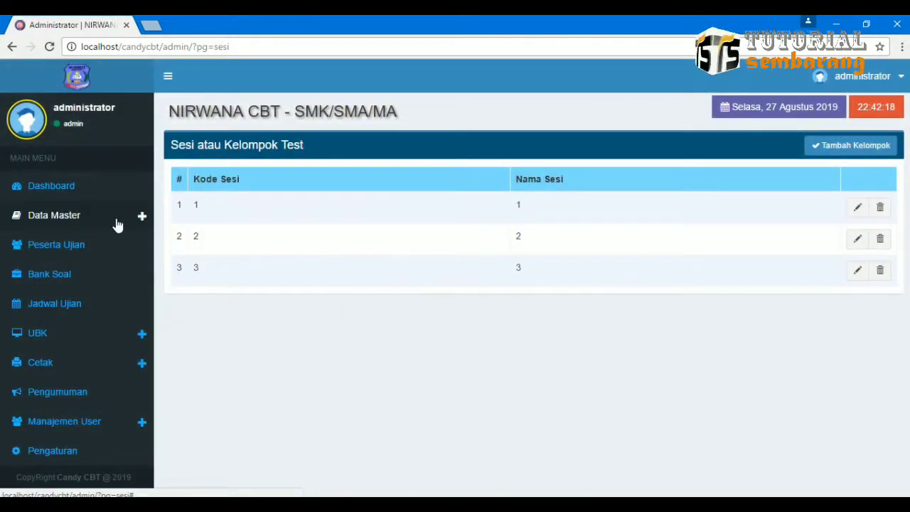
Add a new session with Kode Sesi 4 and Nama Sesi 4.
left_click(835, 148)
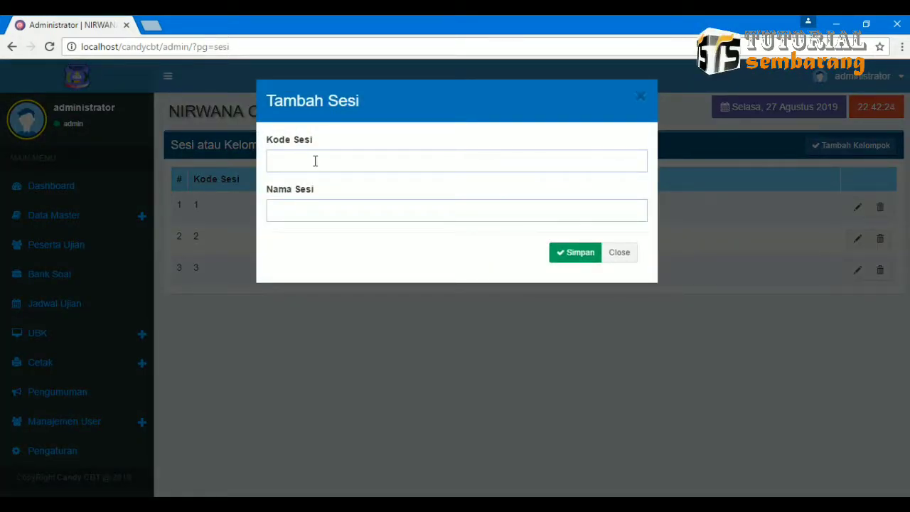
left_click(315, 161)
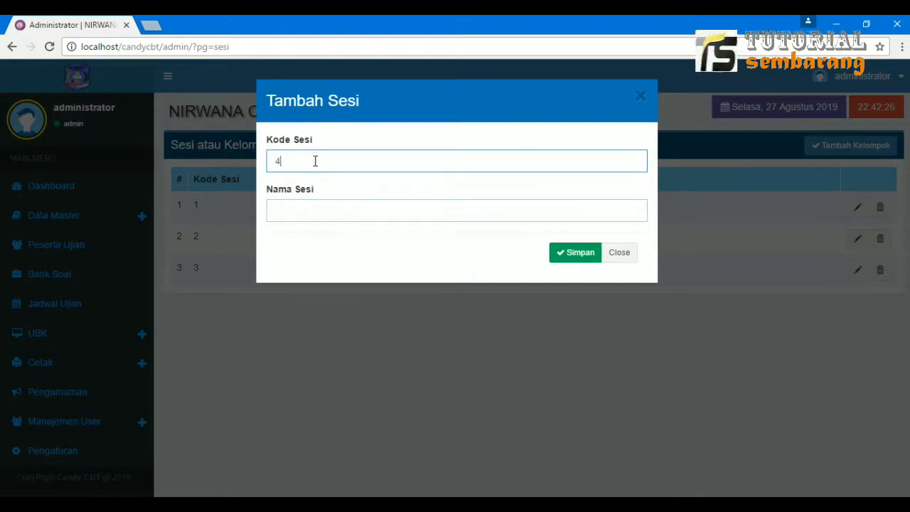
key("Tab")
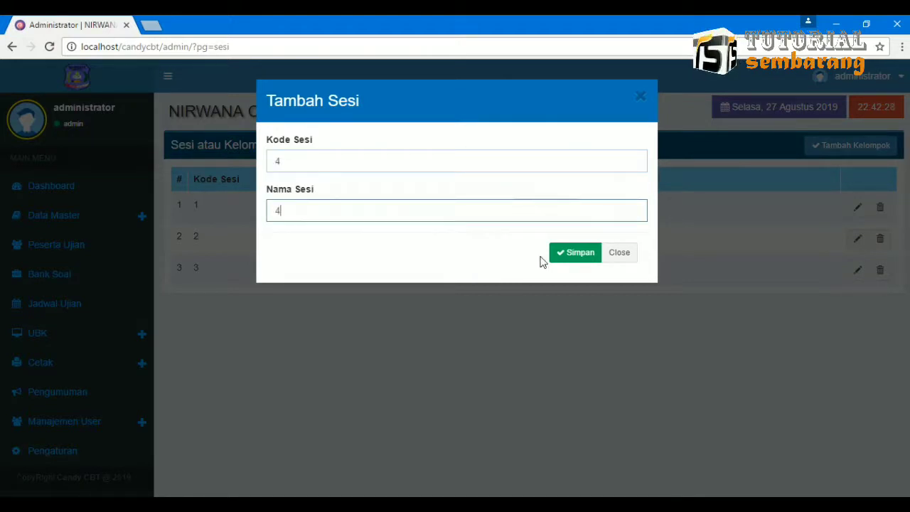
type("4")
left_click(578, 259)
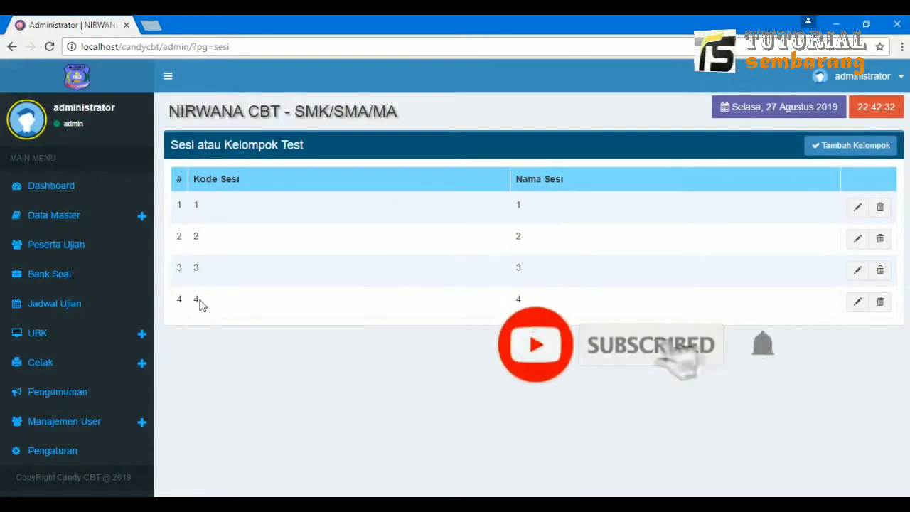
left_click(140, 217)
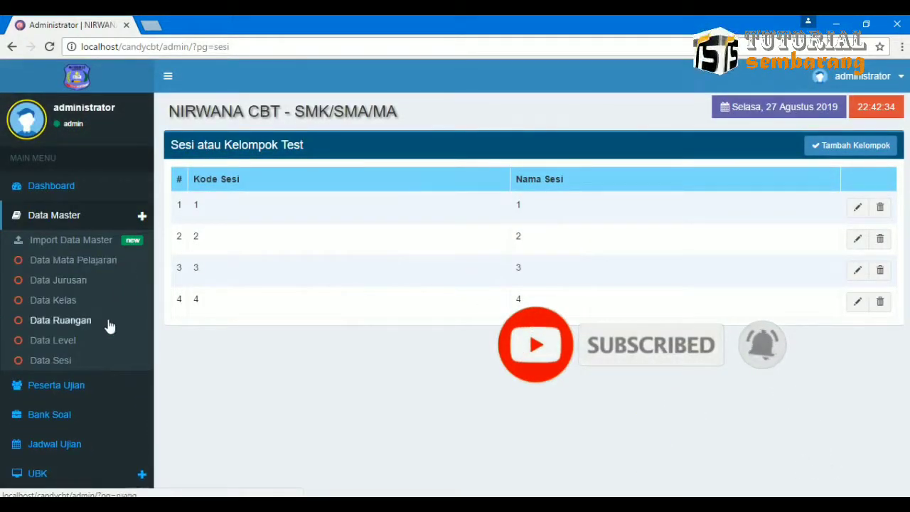
Add level XI alongside XII, then open the exam room list showing R1 and R2.
left_click(93, 344)
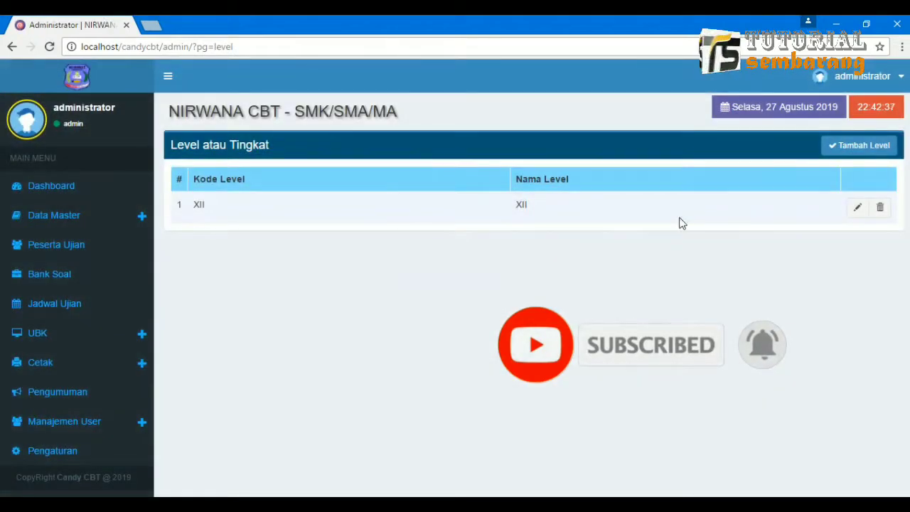
left_click(839, 145)
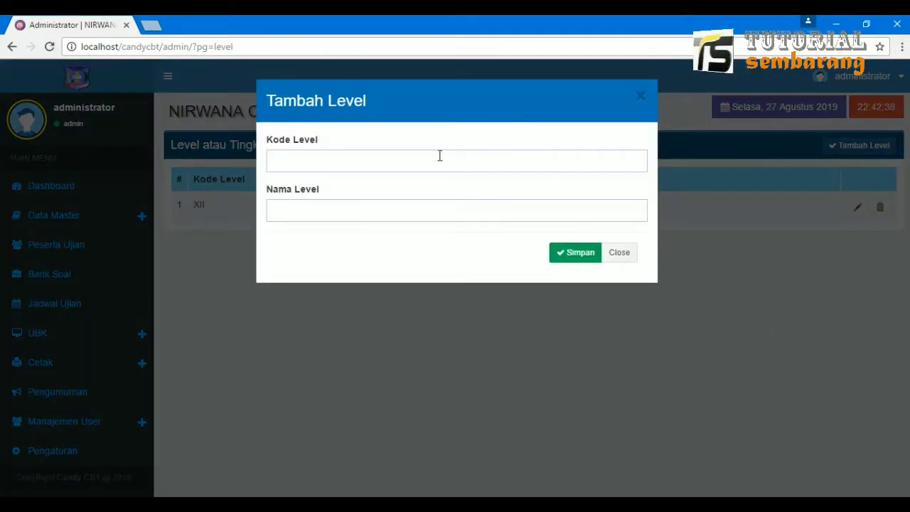
left_click(423, 161)
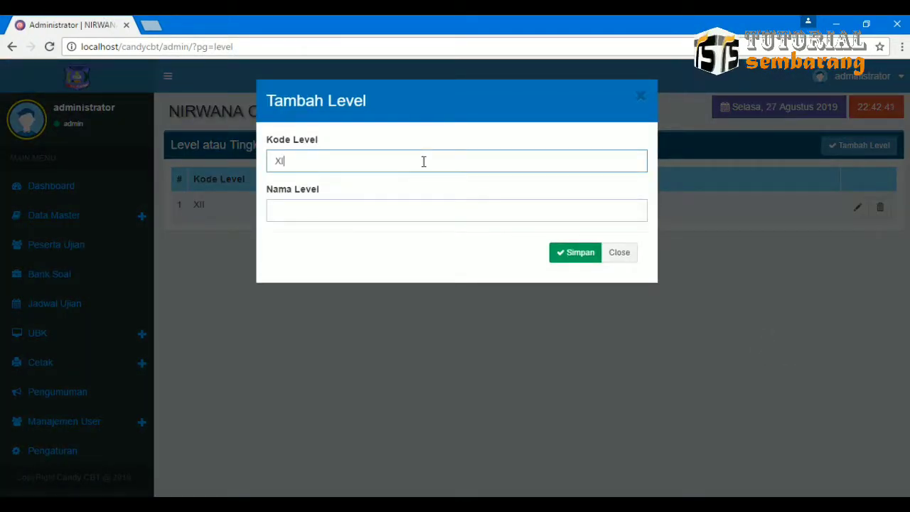
key("Tab")
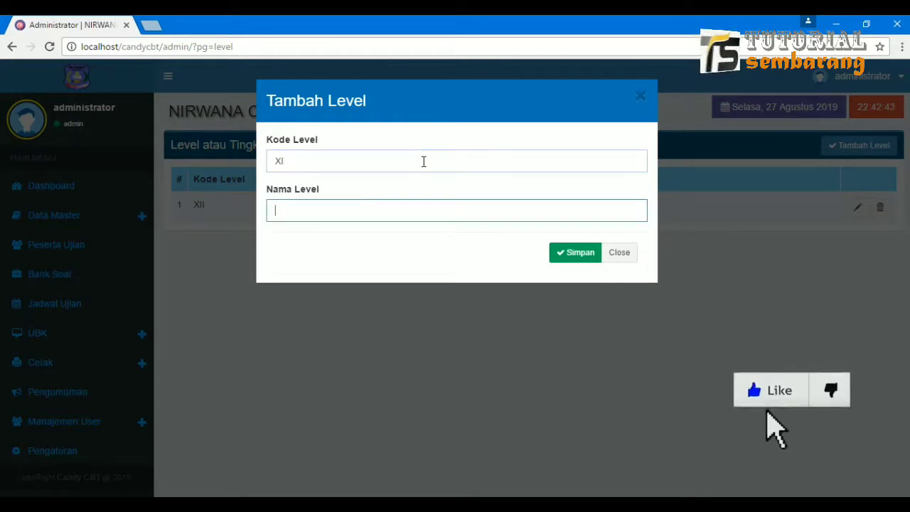
type("XI")
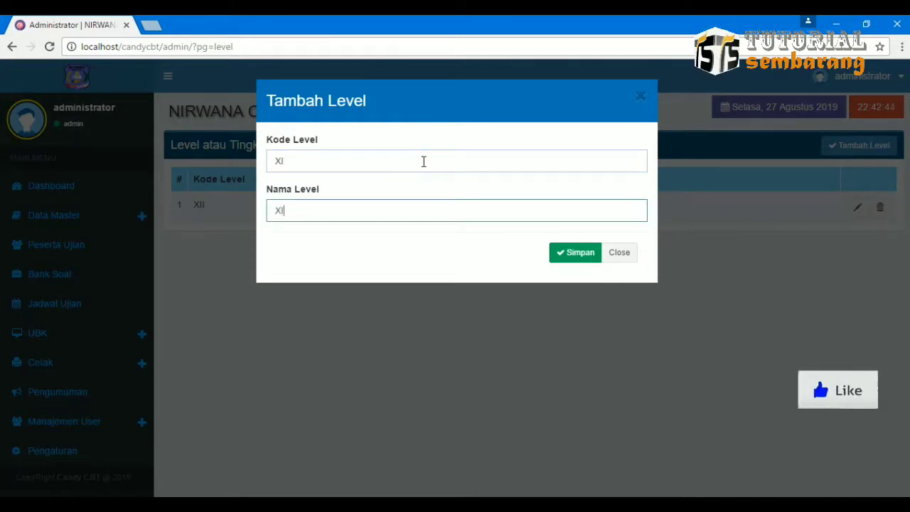
left_click(566, 261)
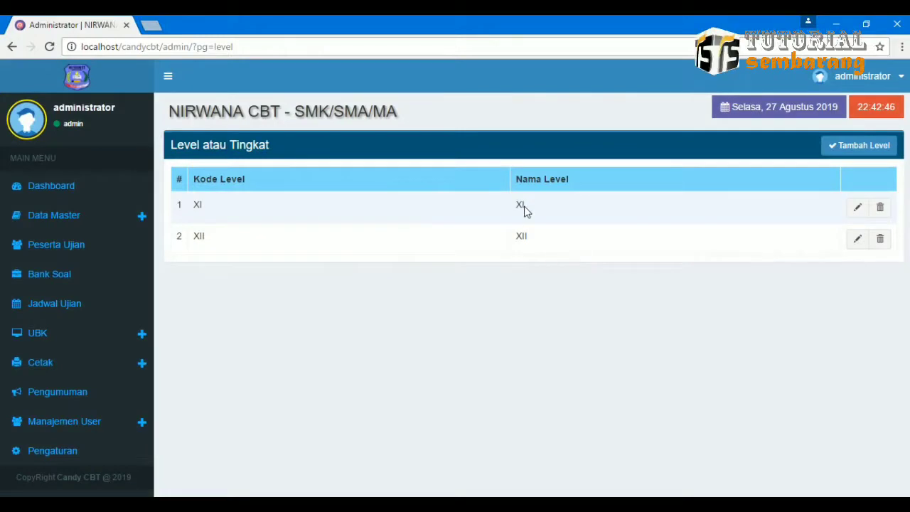
left_click(143, 217)
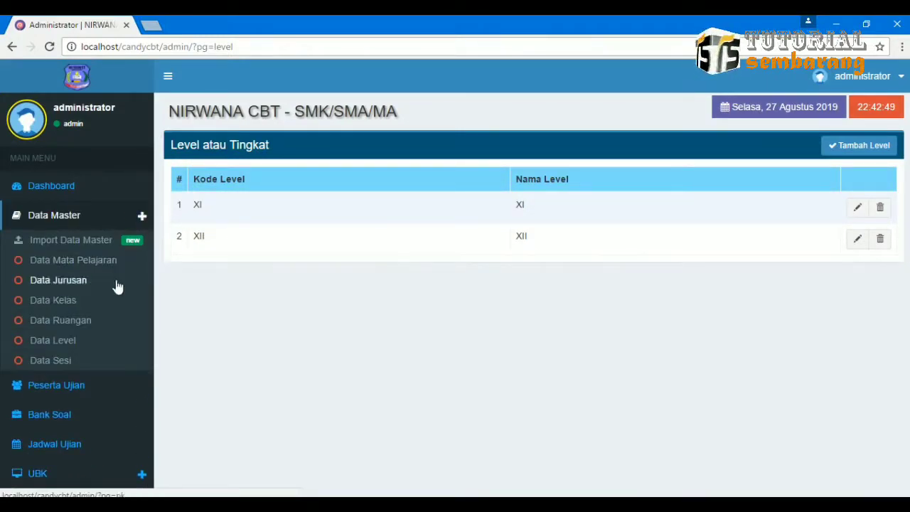
left_click(80, 322)
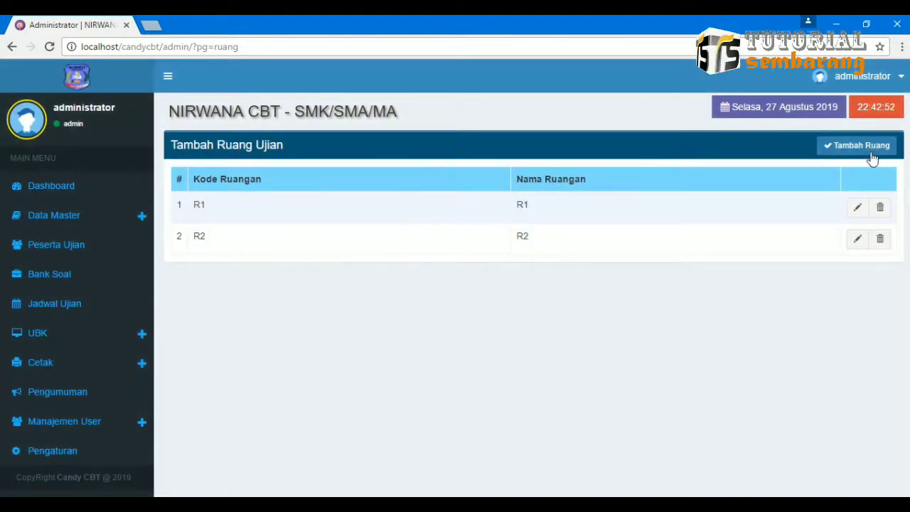
Add exam room code RHS named RAHASIA after rooms R1 and R2.
left_click(869, 150)
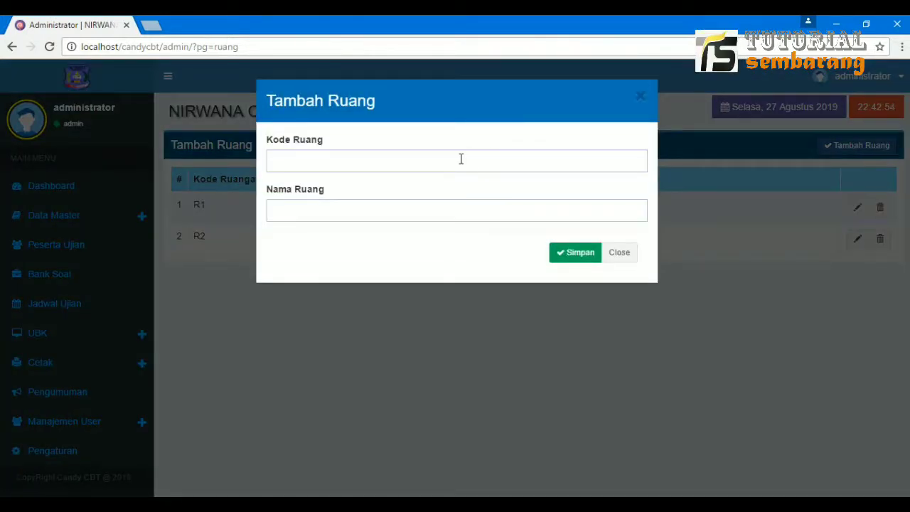
left_click(461, 159)
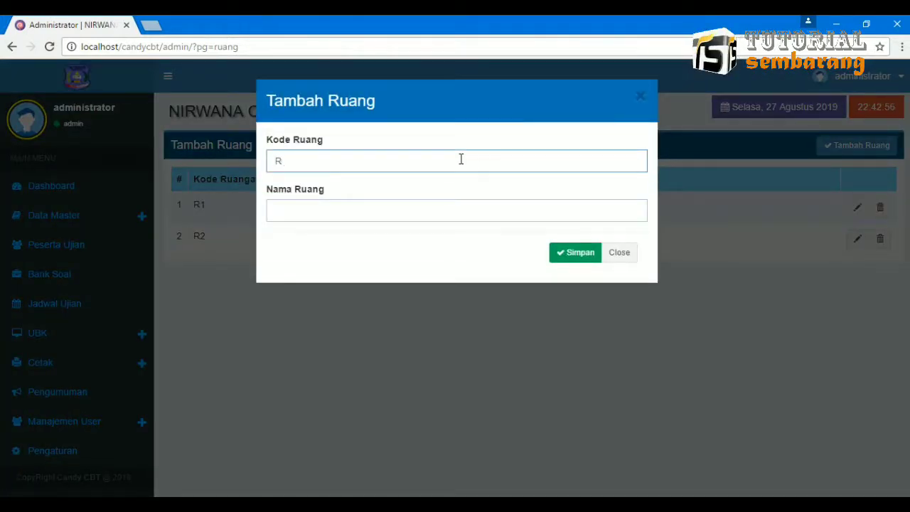
key("Tab")
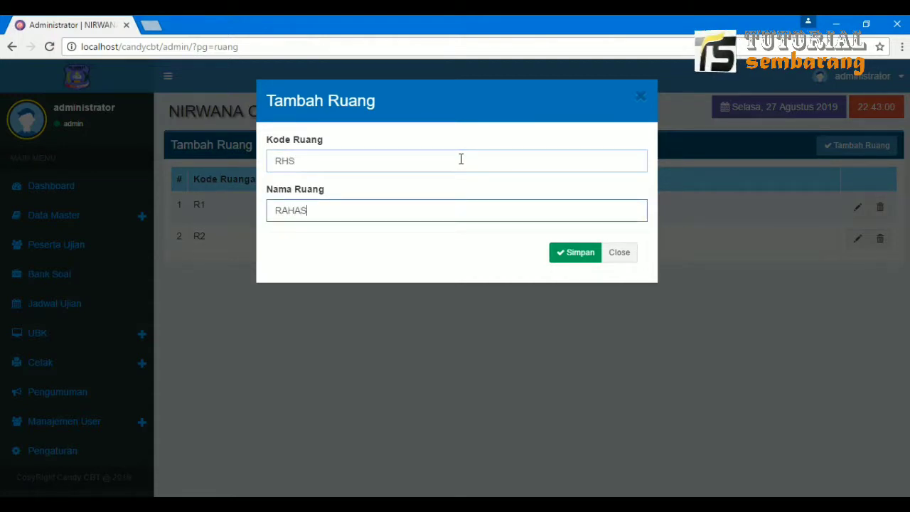
left_click(569, 257)
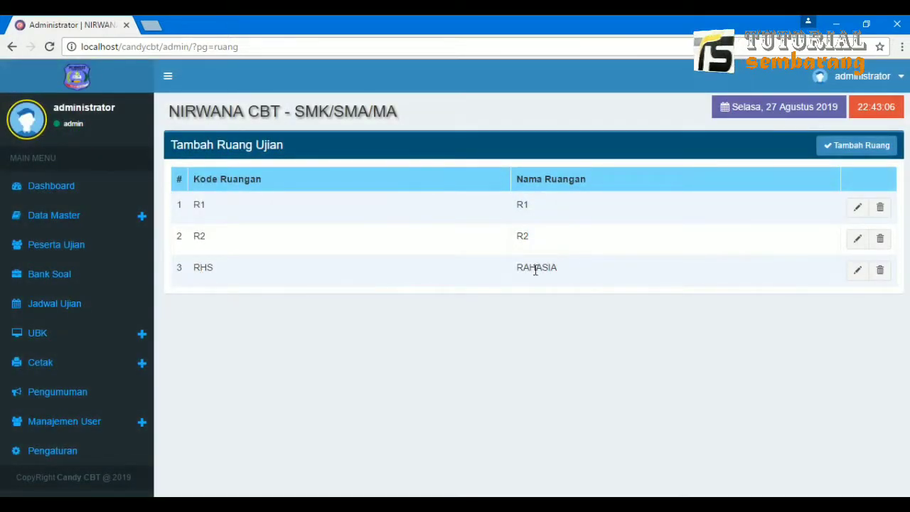
left_click(143, 219)
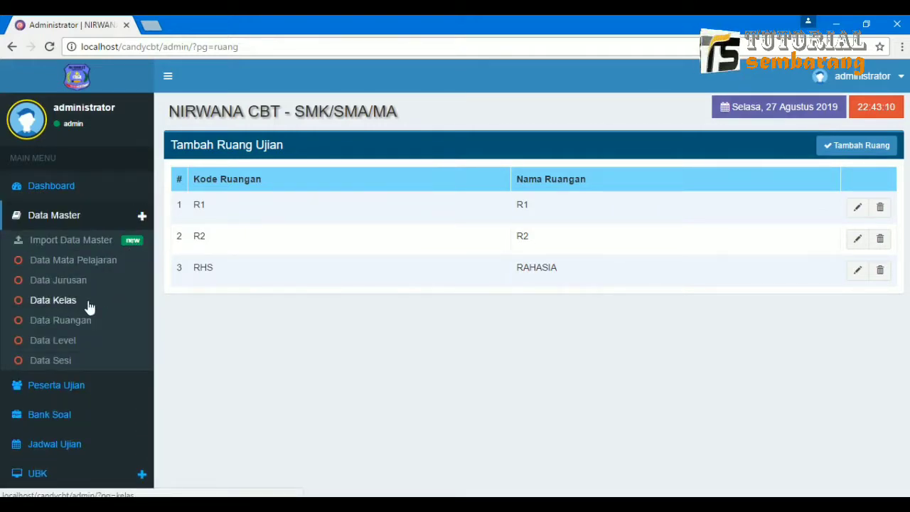
In Data Kelas, add a class with code XI, level XI and name XIIS, and save it.
left_click(87, 302)
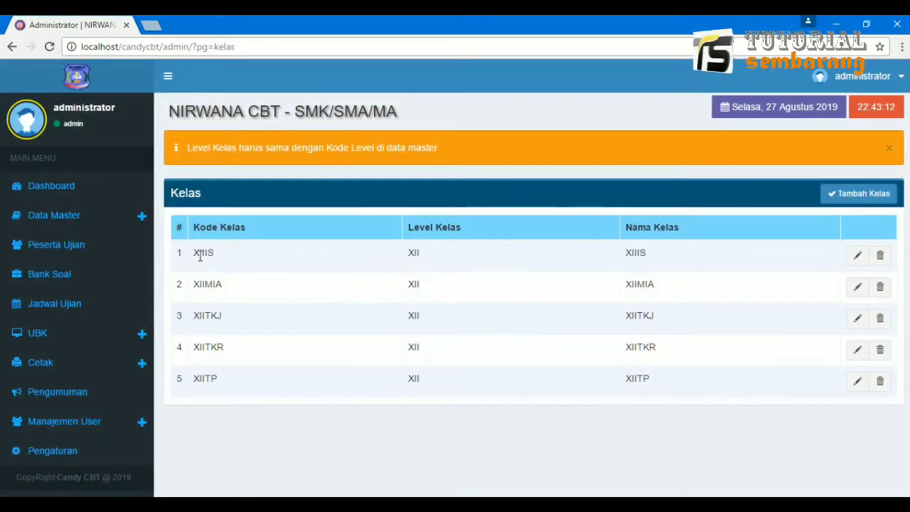
left_click(853, 192)
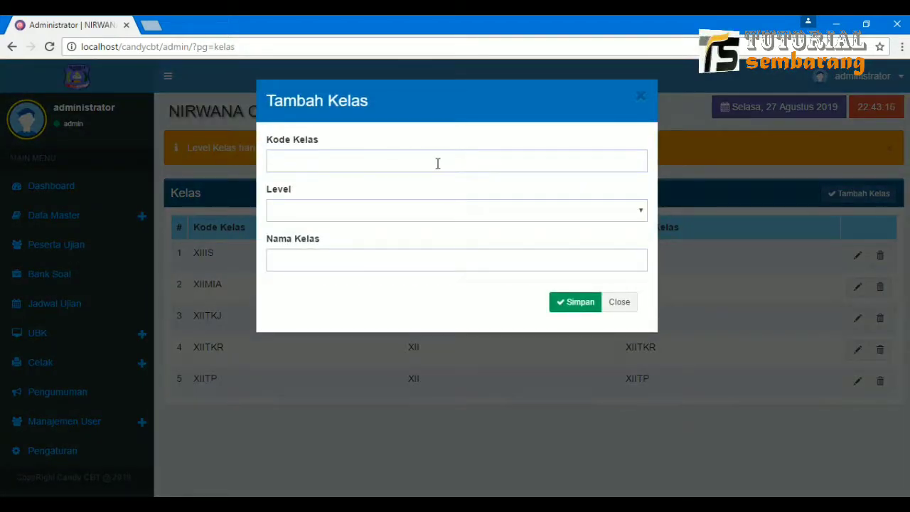
left_click(438, 163)
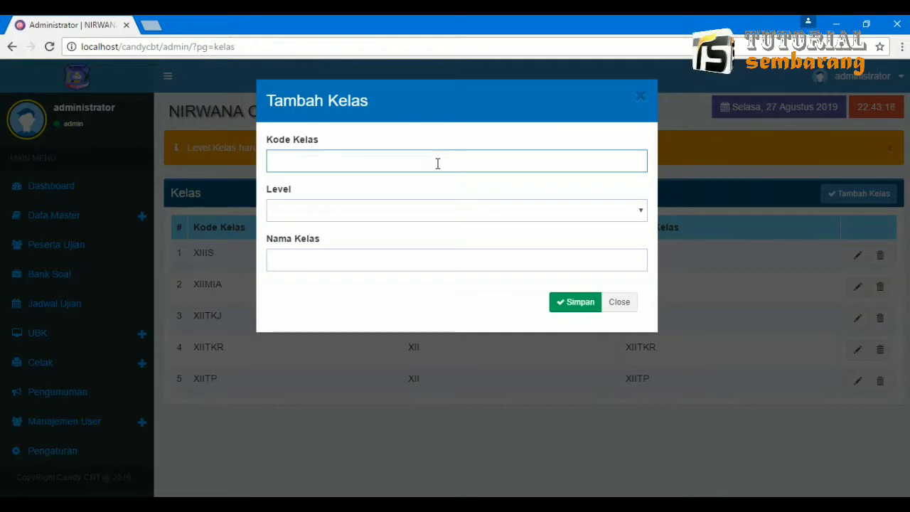
left_click(420, 214)
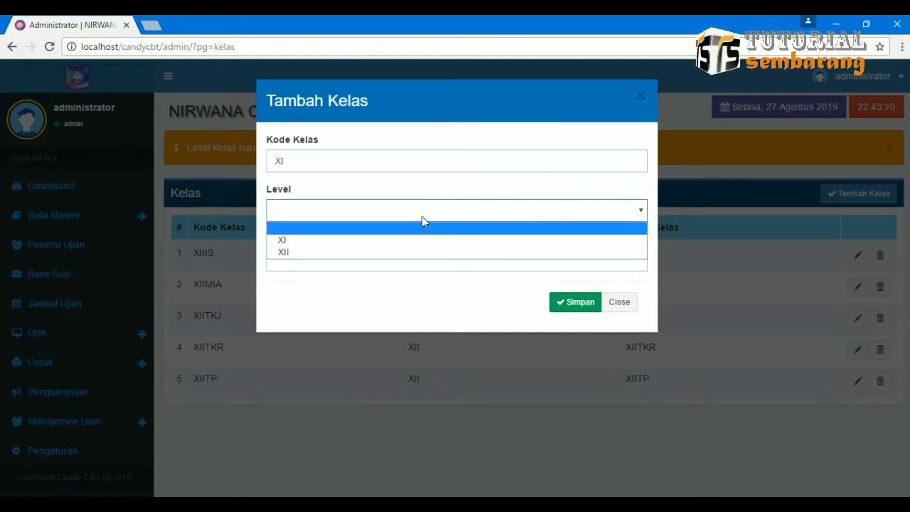
left_click(390, 243)
left_click(384, 260)
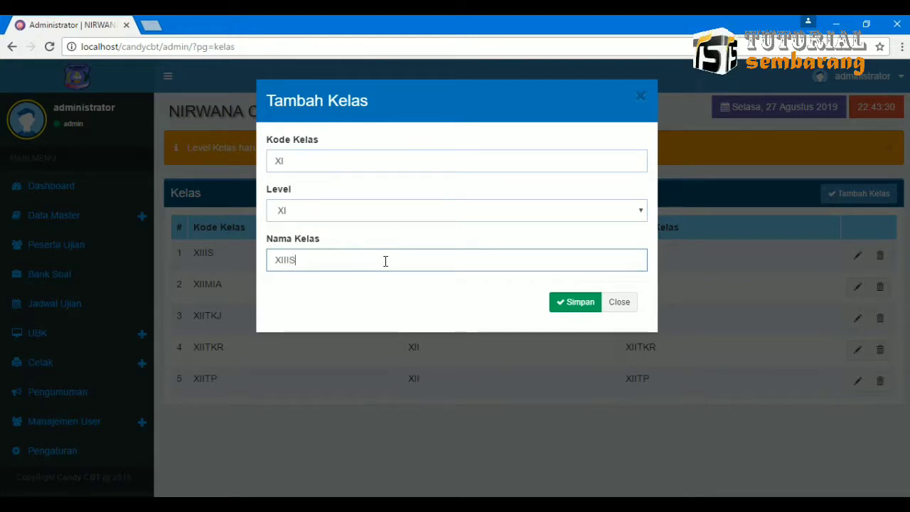
left_click(578, 306)
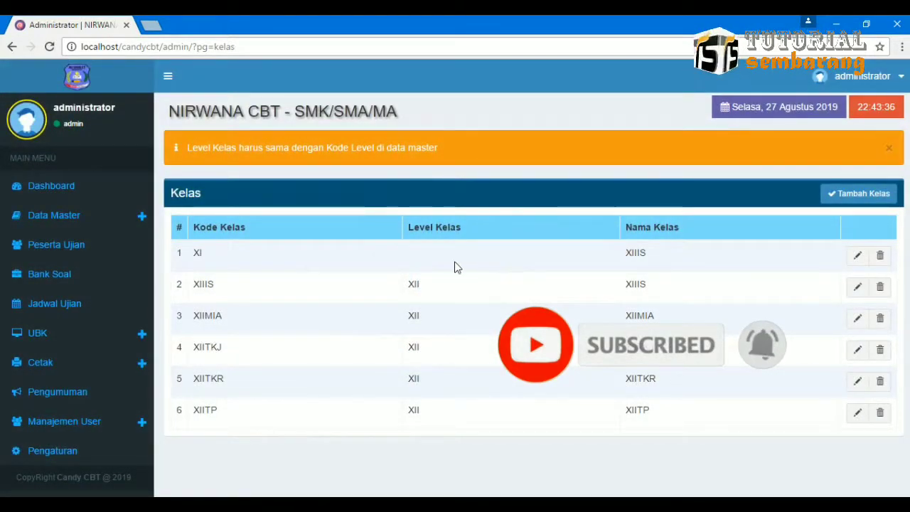
Edit the first class row to set its Level Kelas to XI and save.
left_click(857, 255)
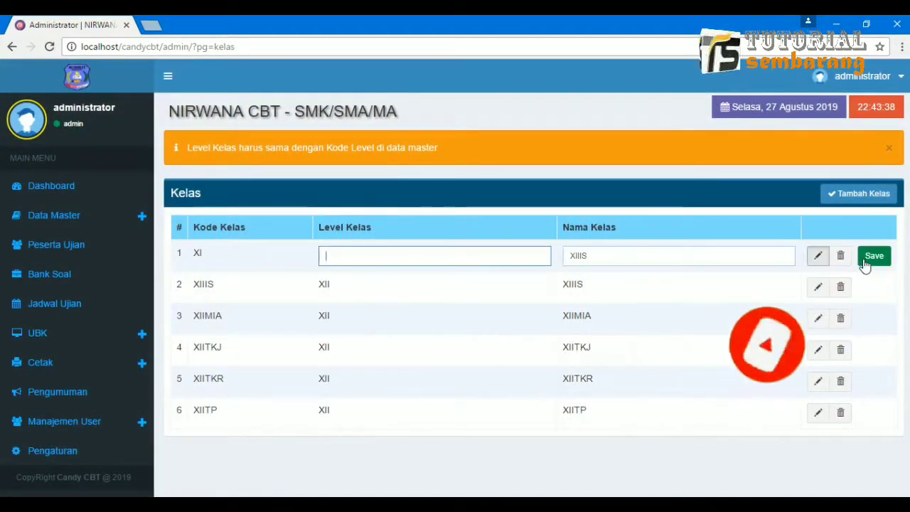
type("XI")
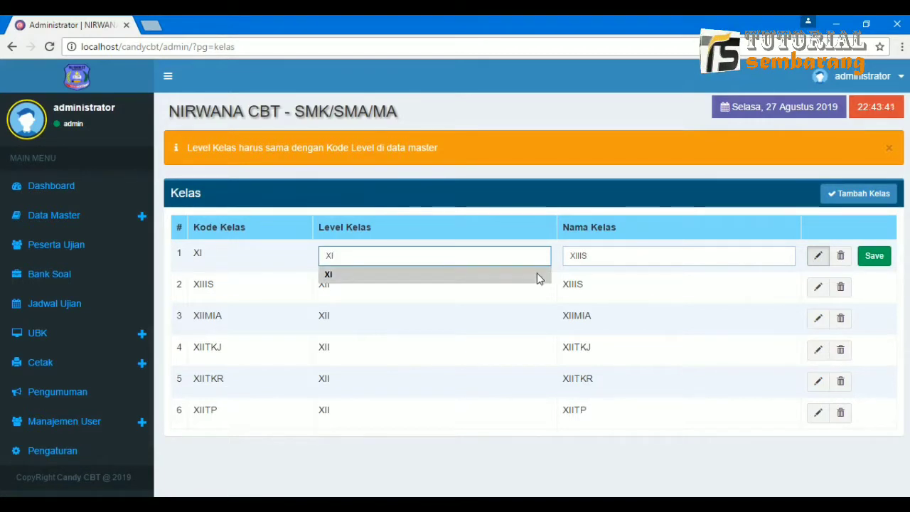
left_click(874, 255)
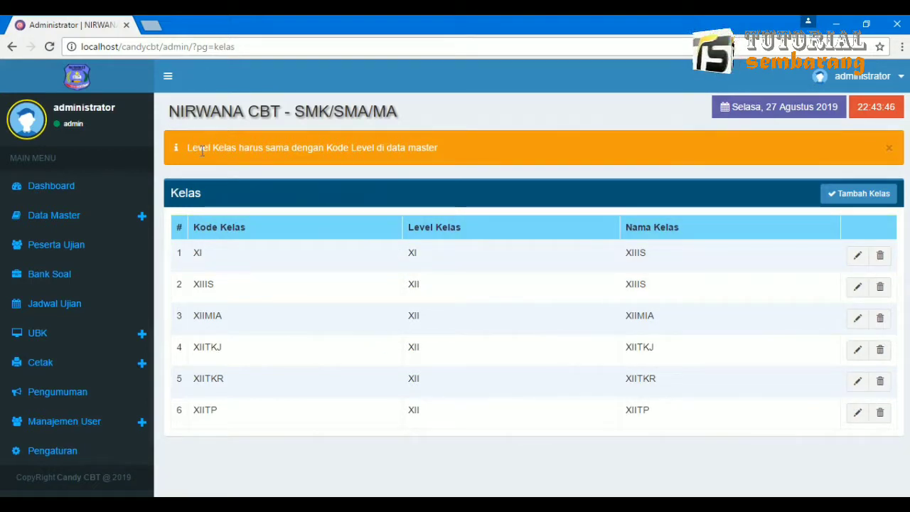
left_click_drag(188, 148, 482, 126)
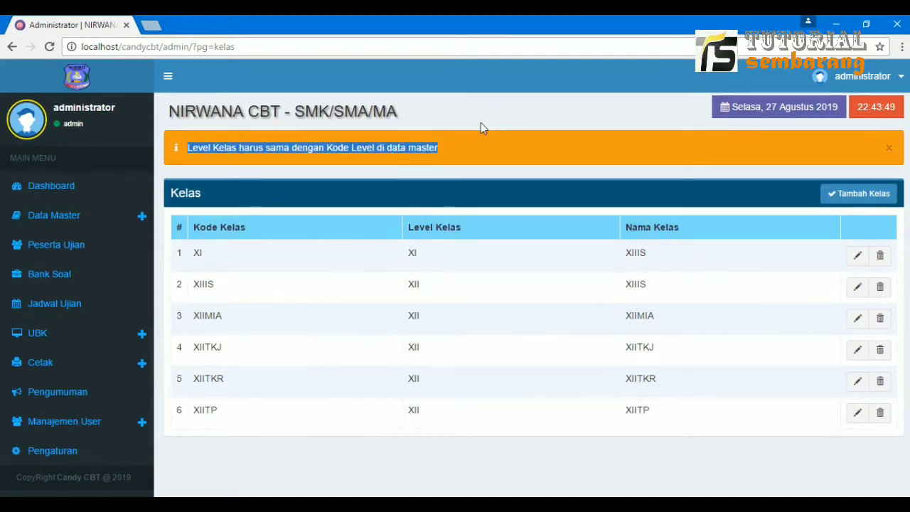
left_click(358, 160)
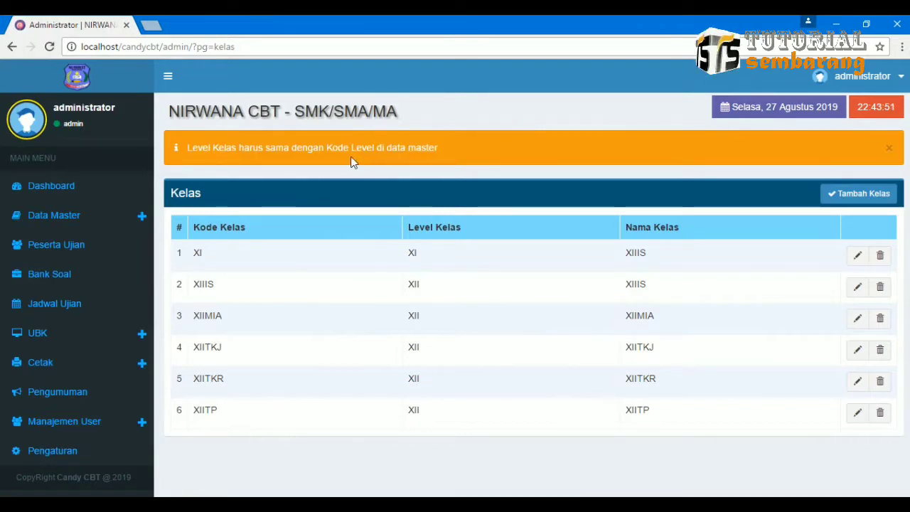
In Data Jurusan, add a major with code HTM and name HATIMU and save it.
left_click(98, 220)
left_click(92, 280)
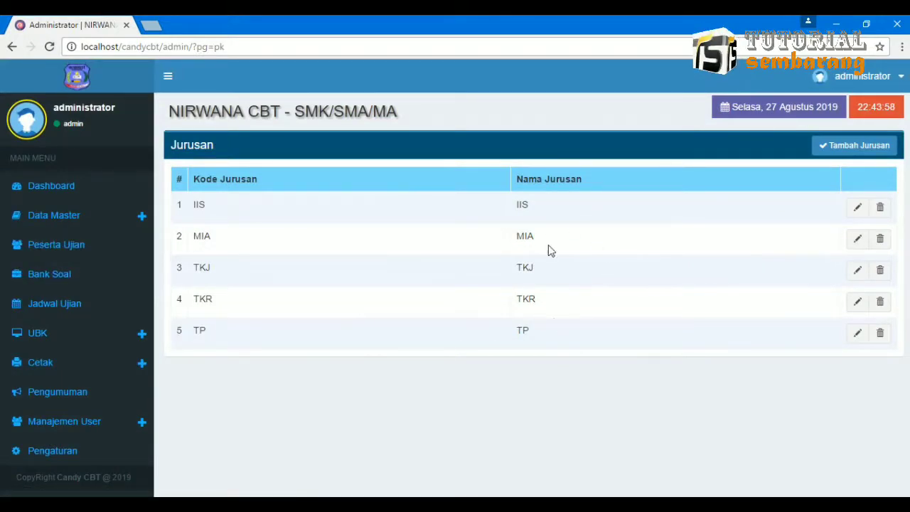
left_click(845, 145)
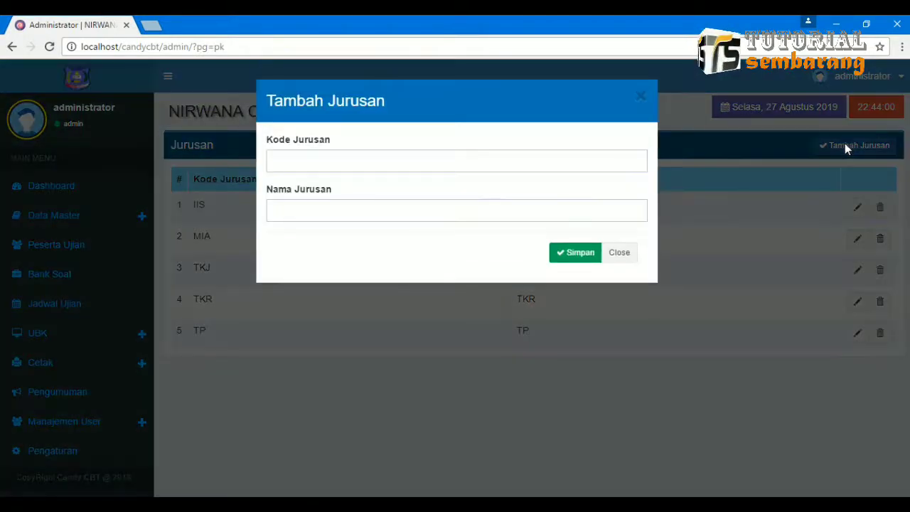
left_click(371, 162)
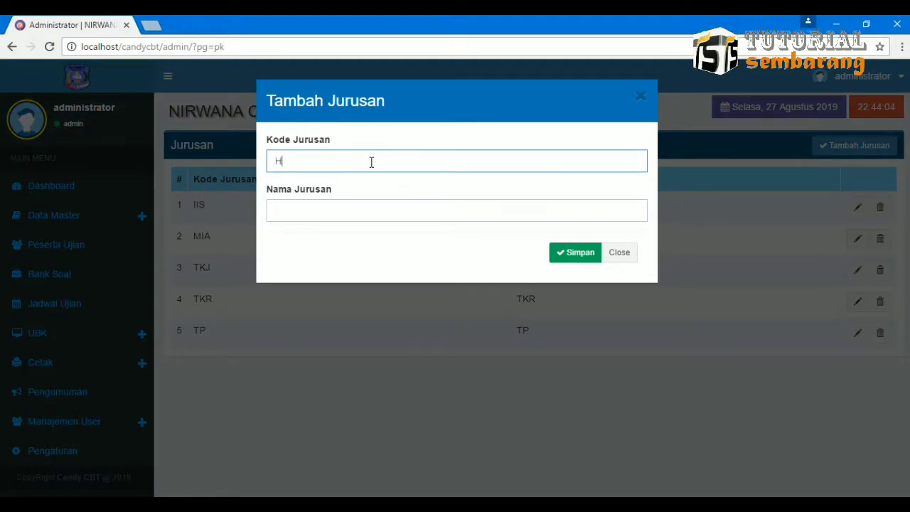
type("HT")
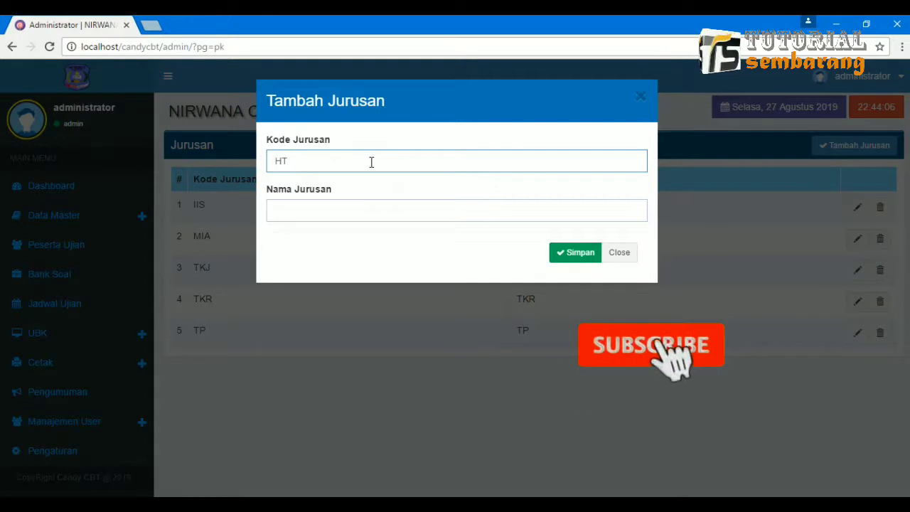
type("M")
key("Tab")
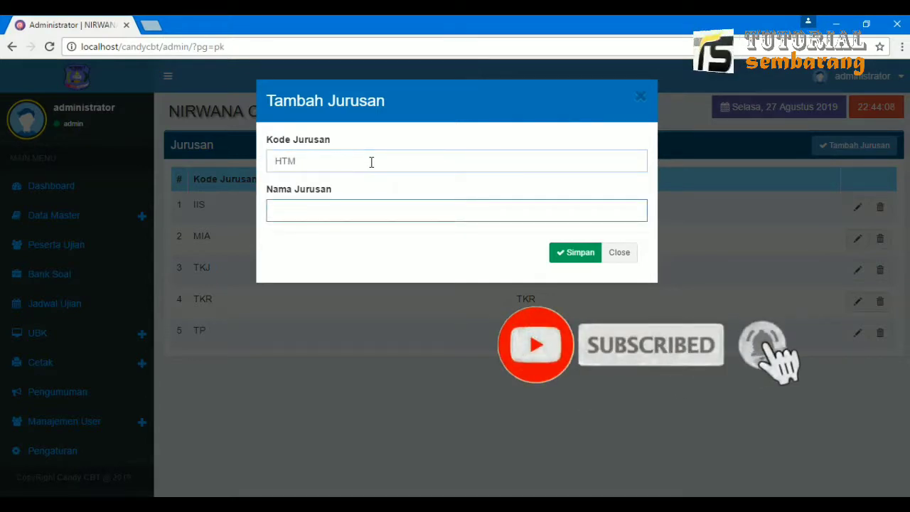
type("HA")
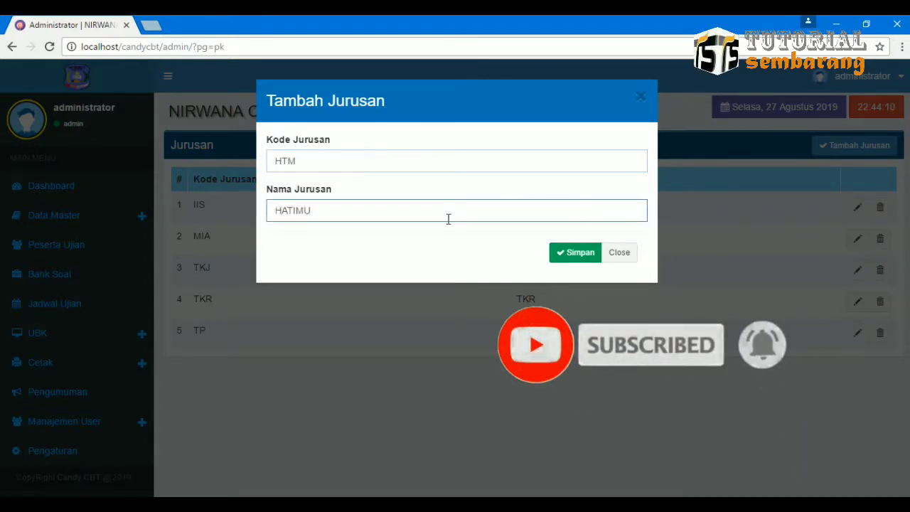
type("TIMU")
left_click(576, 254)
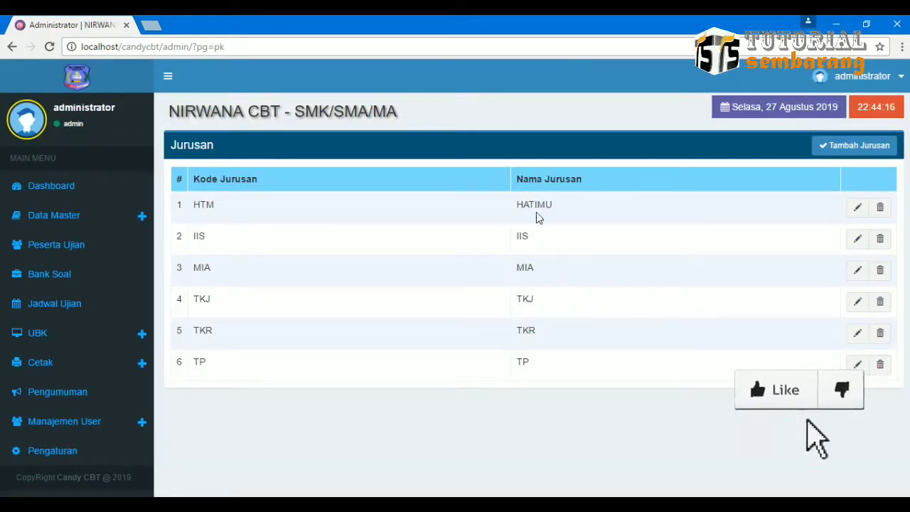
left_click(143, 214)
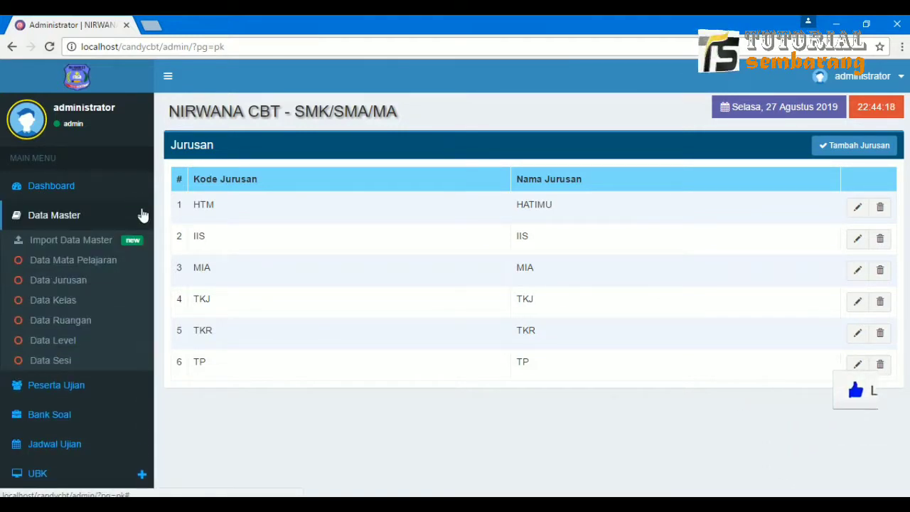
View the Import Data Master page, then check the Dashboard for 6 classes, 12 subjects, 3 rooms and 126 students.
left_click(109, 242)
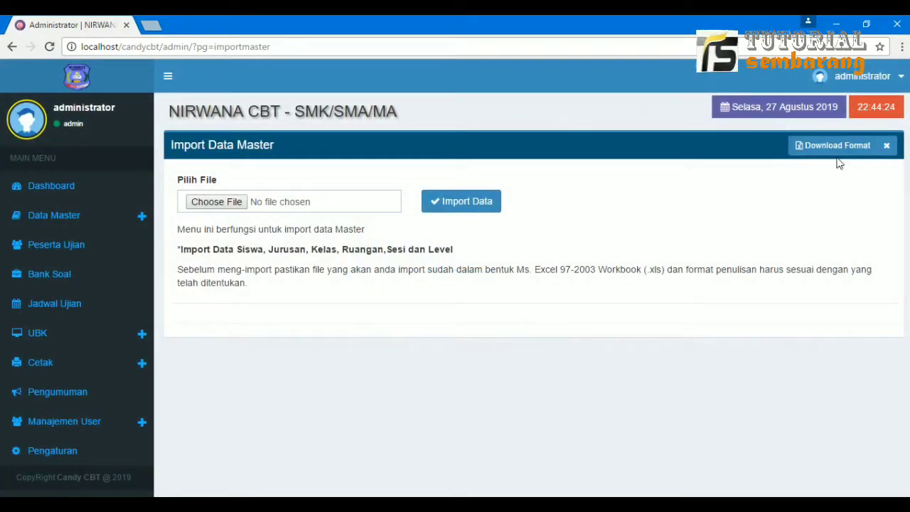
left_click(140, 217)
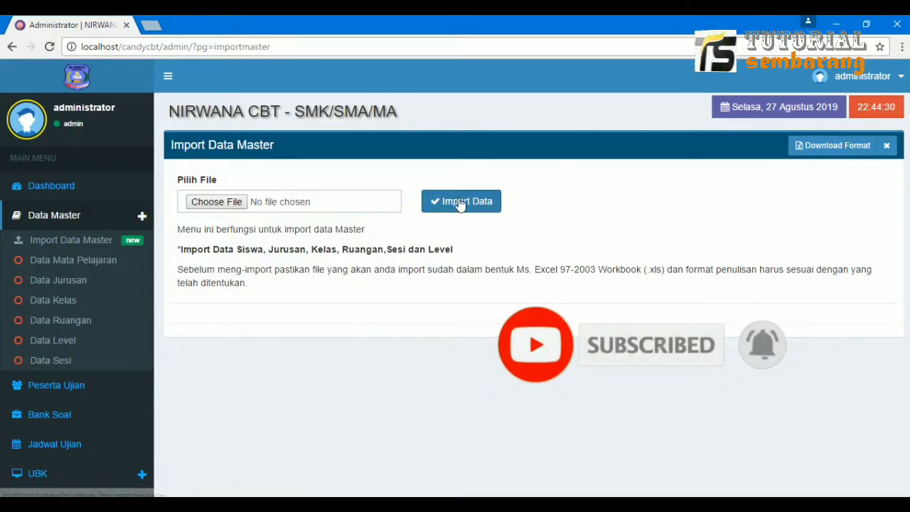
left_click(91, 190)
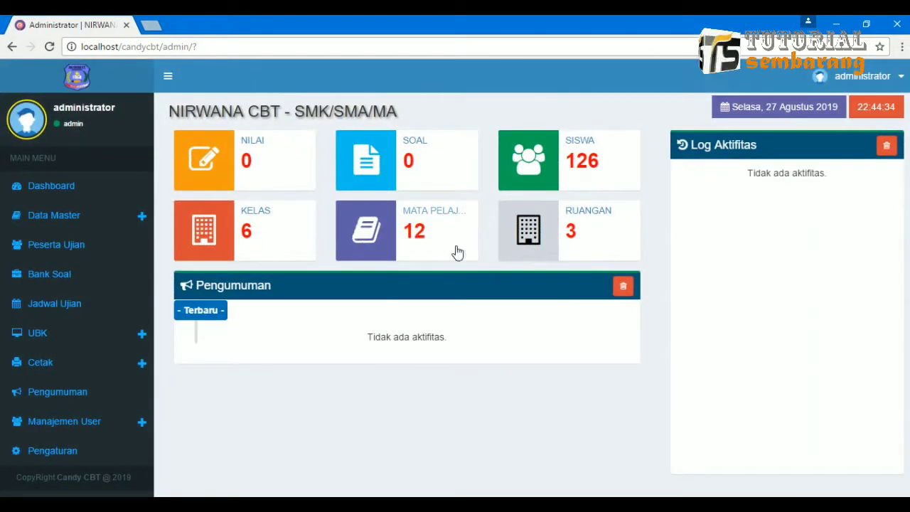